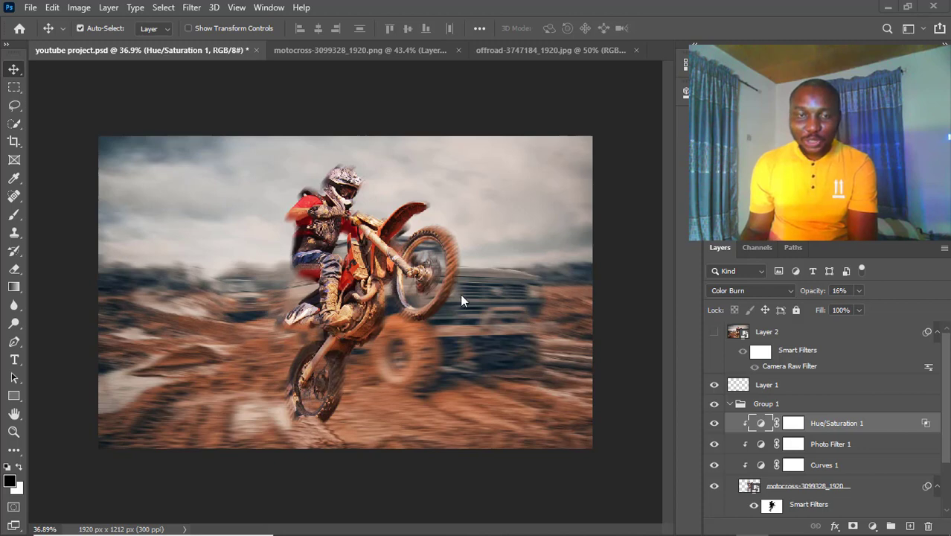
Step: Look over the motocross rider cutout and the off-road jeep photo in their separate open documents
click(380, 50)
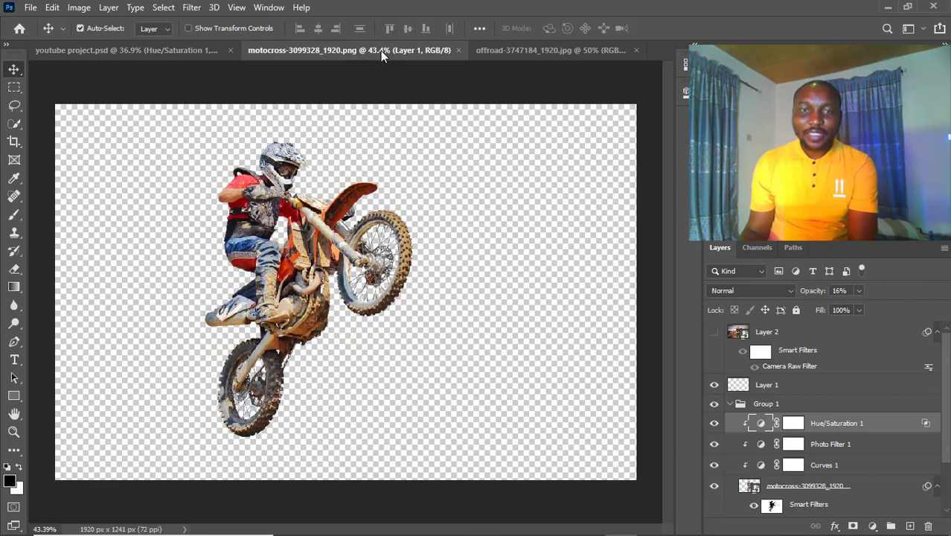
click(547, 51)
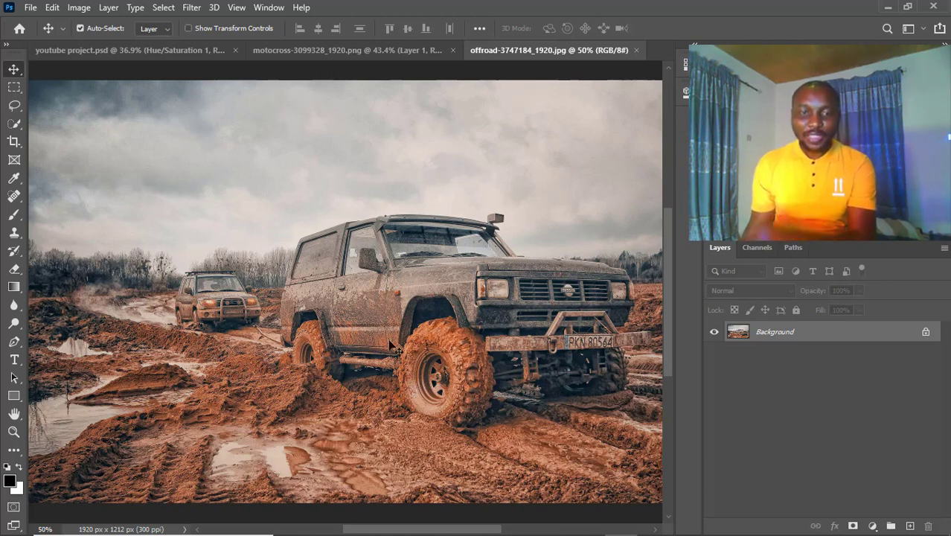
scroll(418, 270, down, 3)
scroll(405, 214, up, 2)
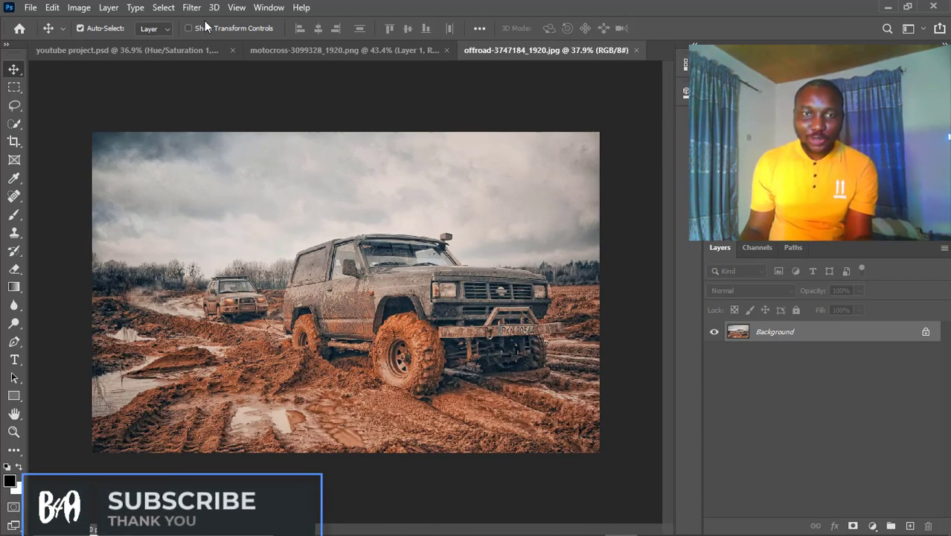
Step: Bring the rider cutout from motocross-3099328_1920.png into offroad-3747184_1920.jpg as a layer above the background
click(272, 51)
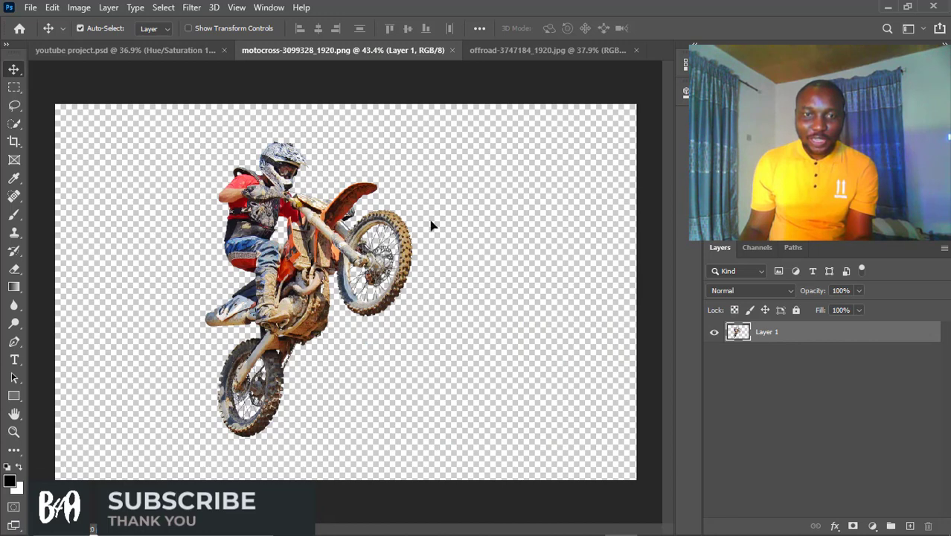
drag(332, 207, 385, 218)
mouse_move(392, 252)
mouse_down()
mouse_move(407, 234)
mouse_move(354, 239)
mouse_move(410, 237)
mouse_move(402, 239)
mouse_up()
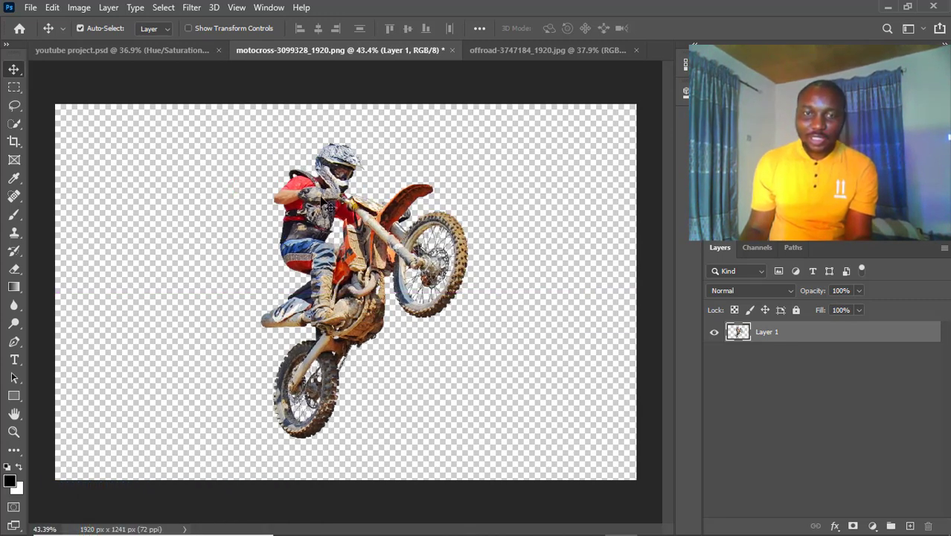
drag(322, 199, 375, 256)
key(ctrl+0)
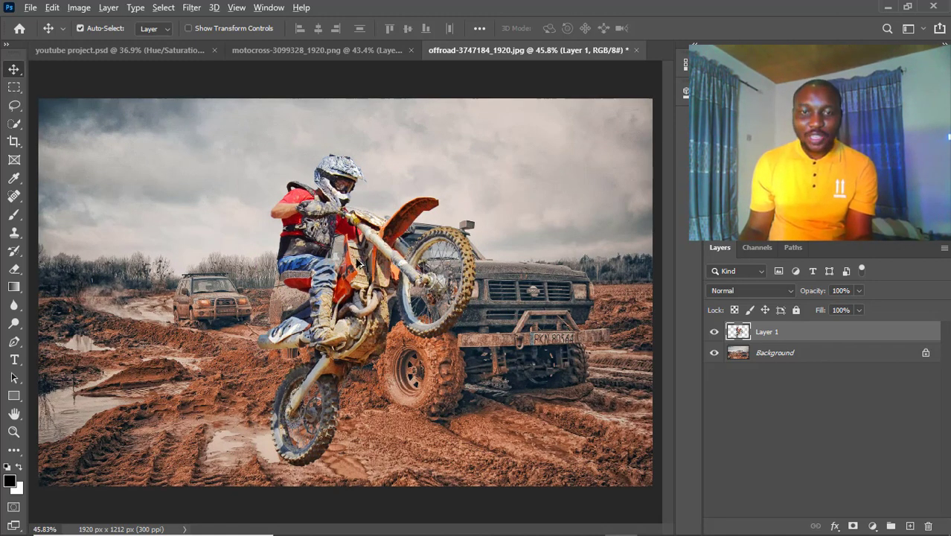
Step: Reposition the rider layer about 43 px to the right so the bike sits in front of the jeep
scroll(376, 274, down, 1)
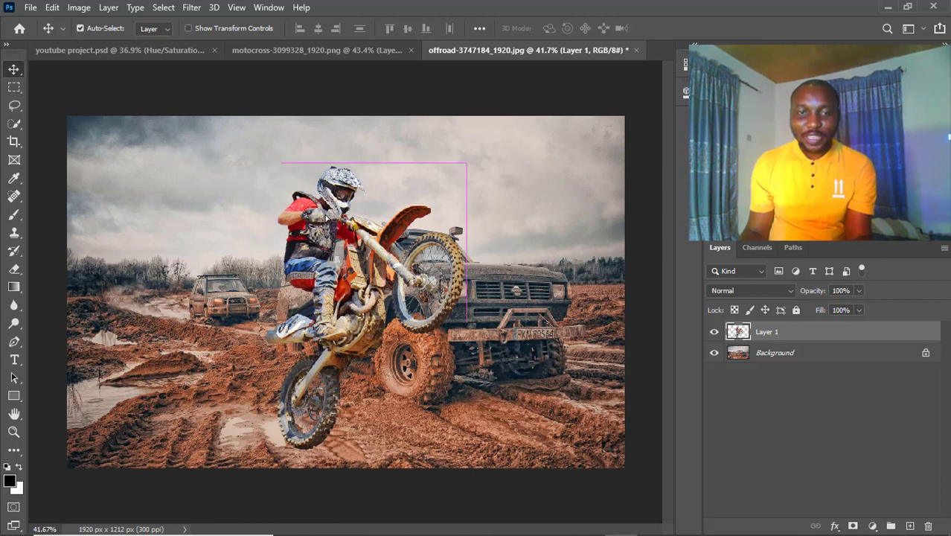
drag(329, 227, 376, 223)
mouse_move(368, 258)
mouse_down()
mouse_move(360, 255)
mouse_move(385, 250)
mouse_up()
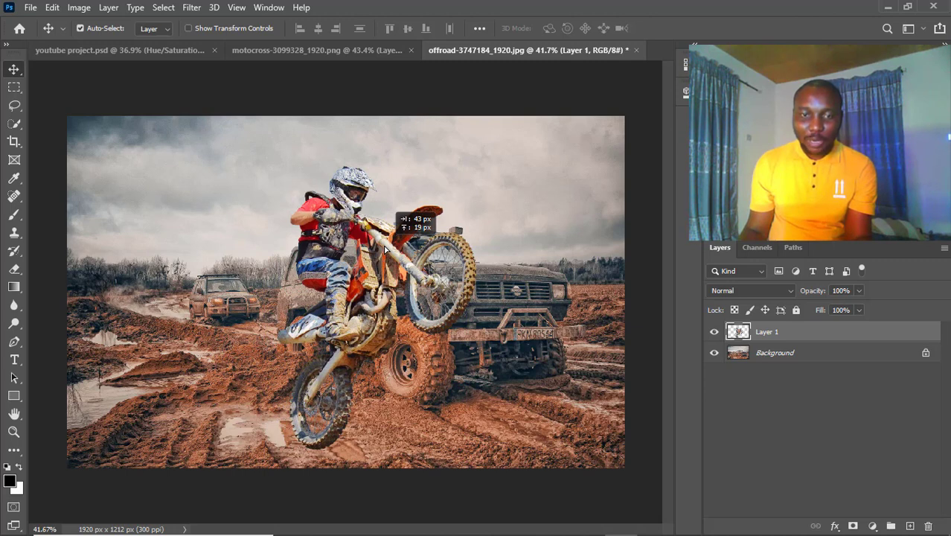
drag(386, 252, 385, 252)
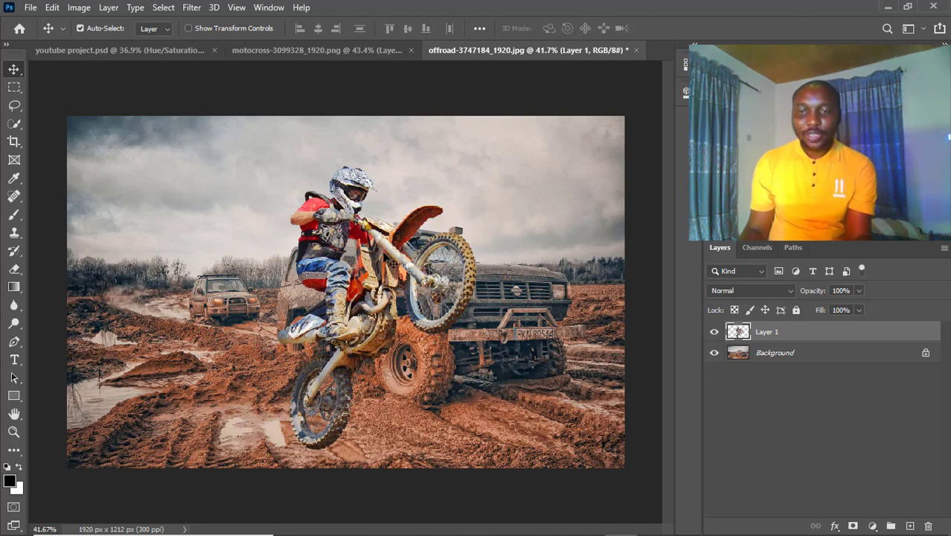
Step: Unlock the background layer, and convert both it and the rider layer to Smart Objects
click(924, 352)
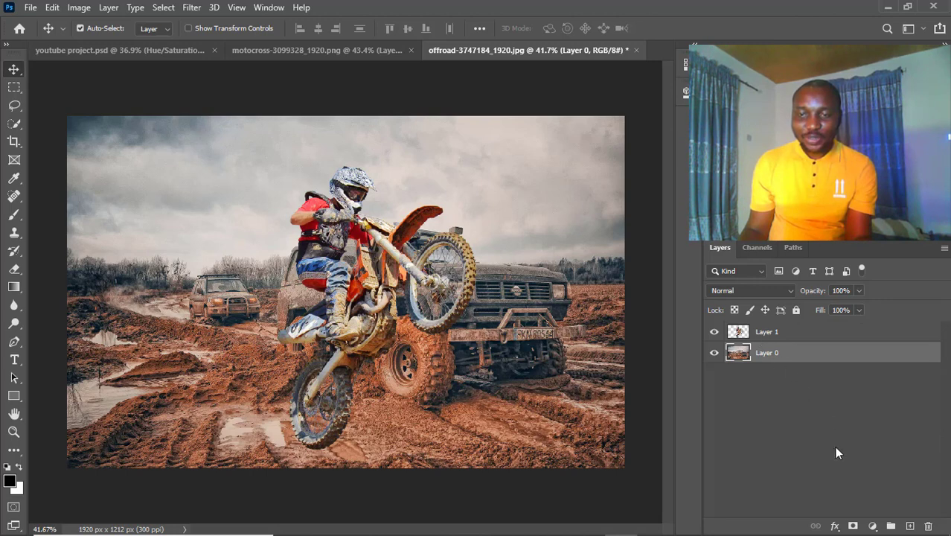
click(769, 335)
right_click(769, 335)
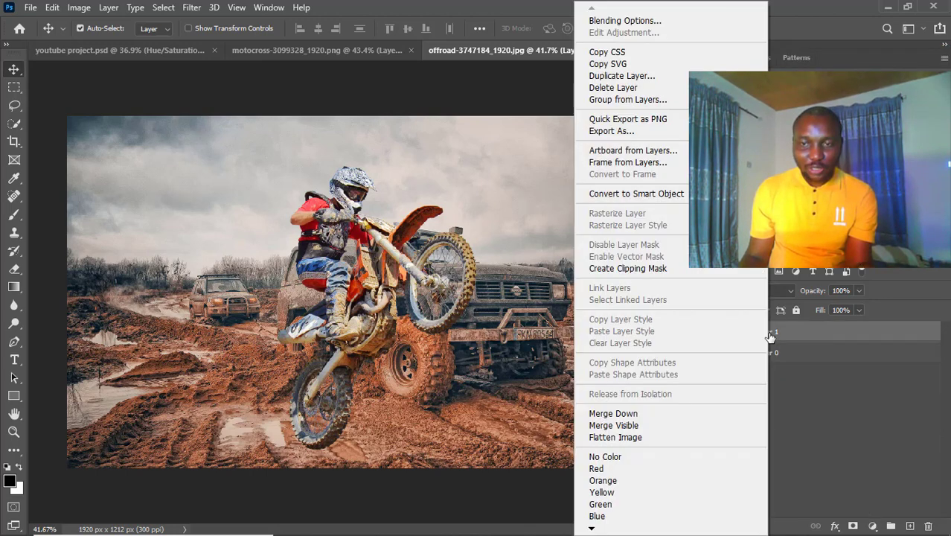
click(660, 192)
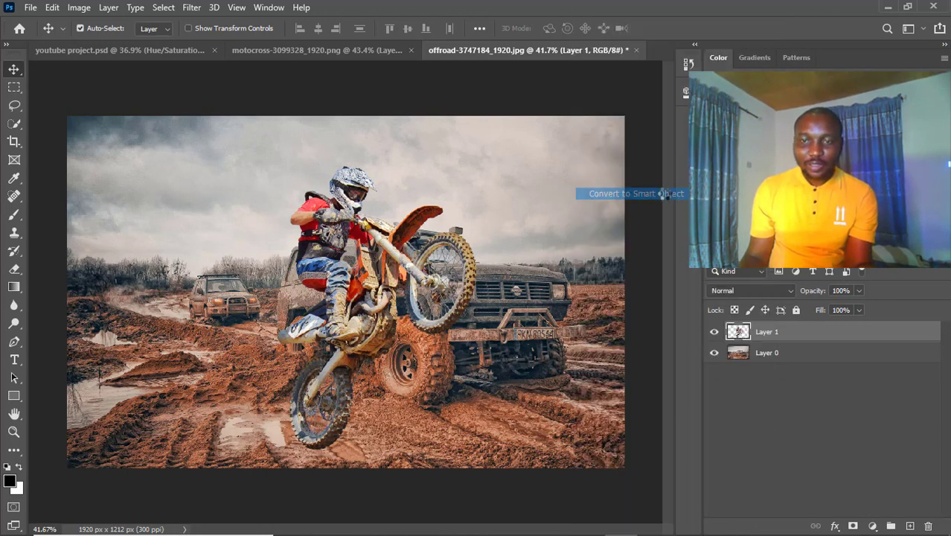
click(789, 353)
right_click(789, 353)
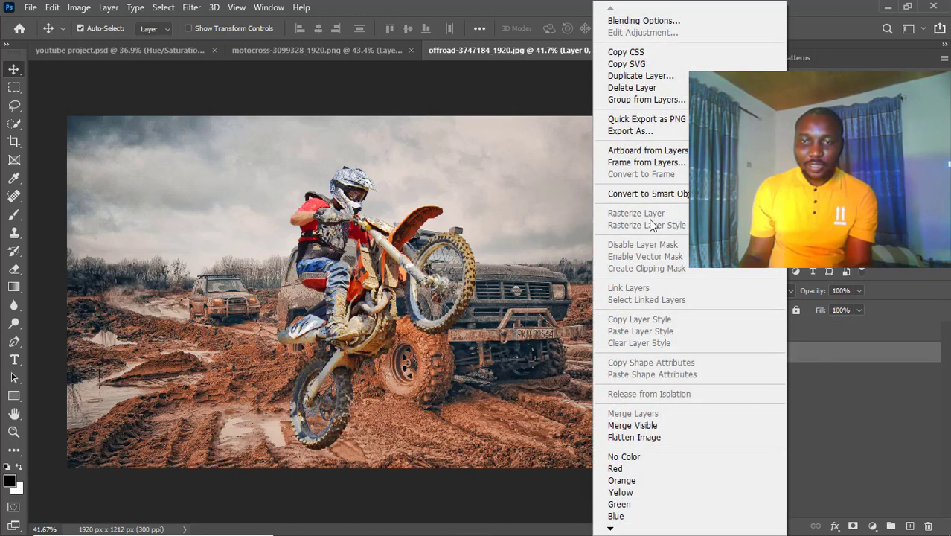
click(646, 195)
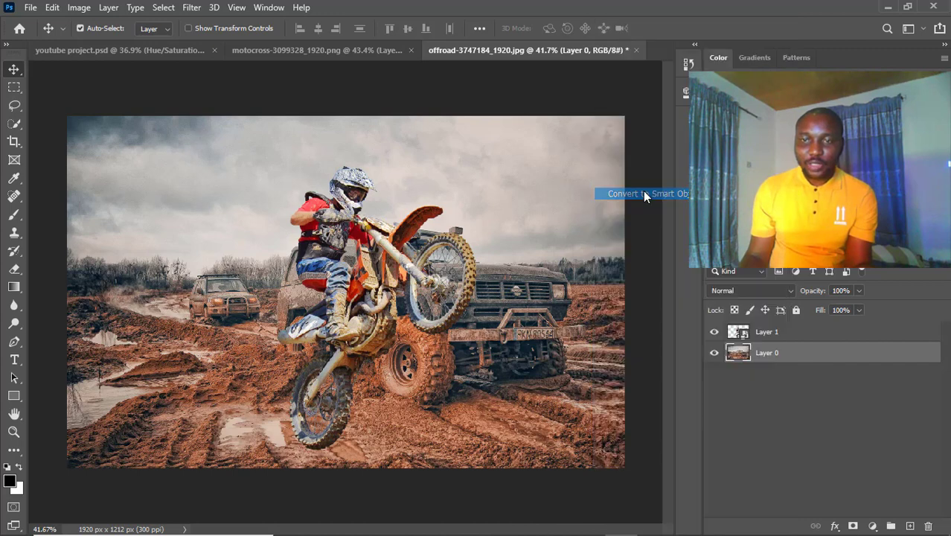
Step: Add a Curves adjustment above the rider's Layer 1 and clip it to that layer only
click(791, 330)
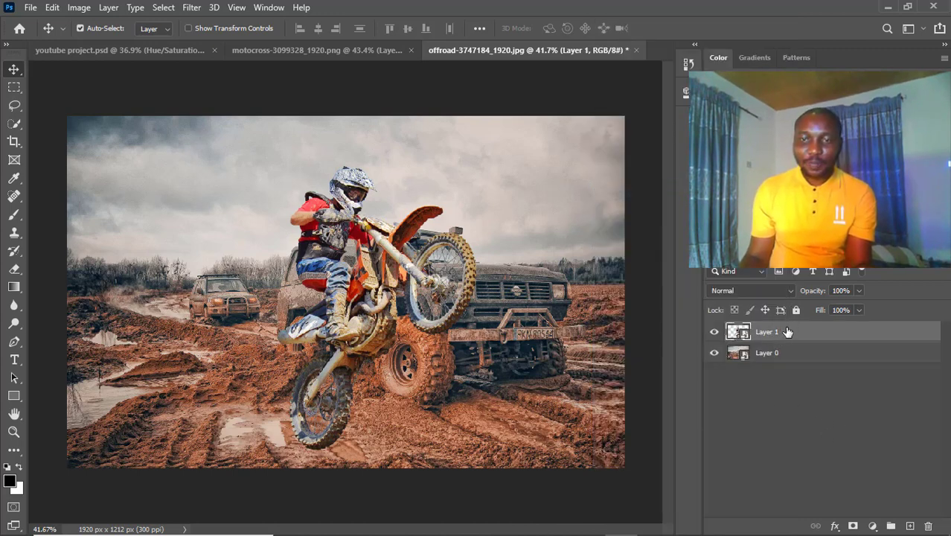
click(713, 332)
click(713, 332)
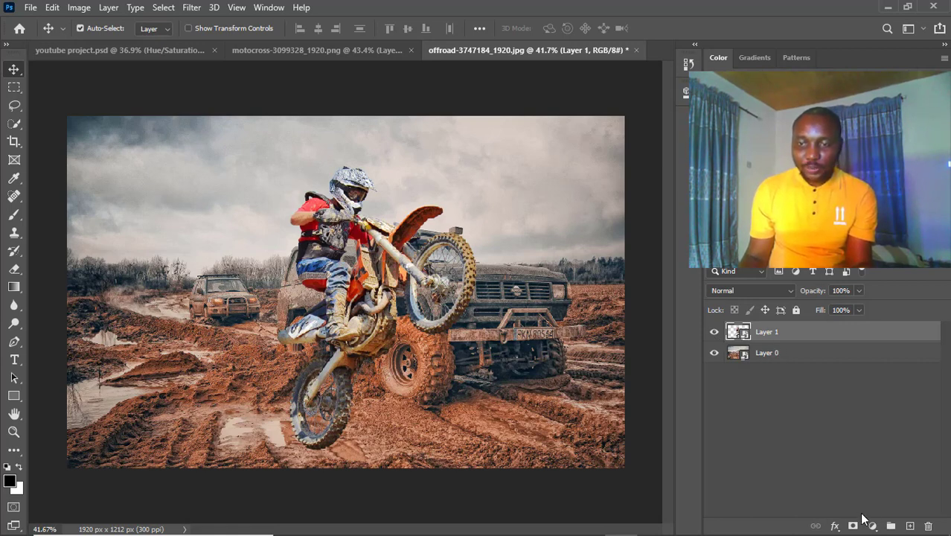
click(874, 527)
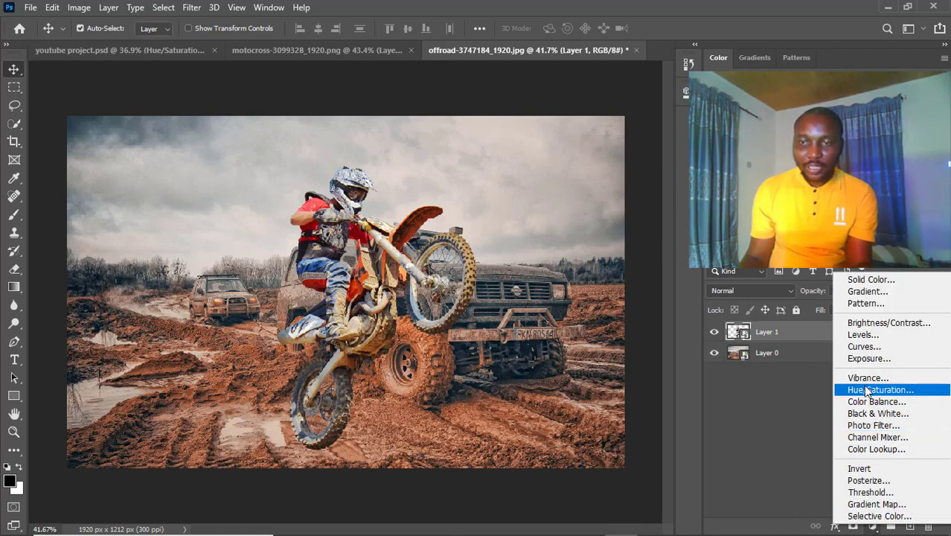
click(879, 347)
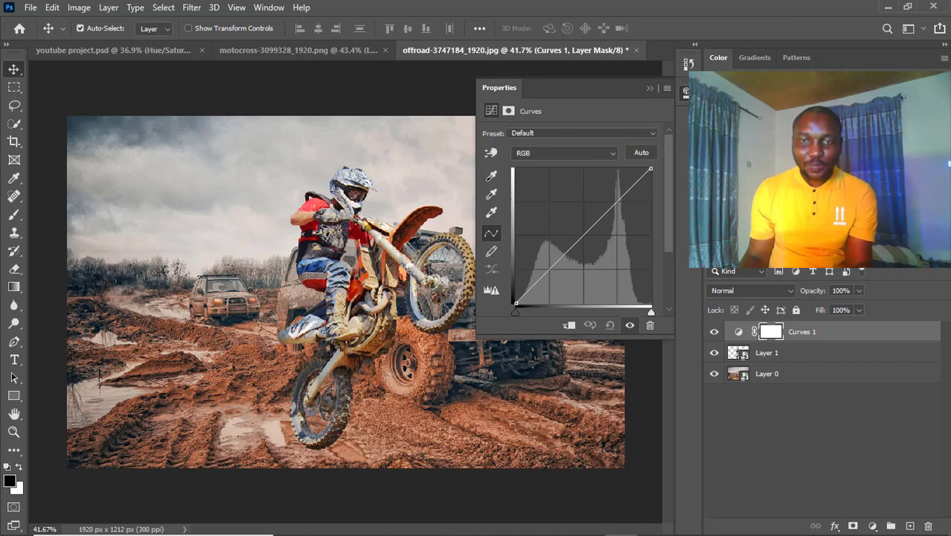
drag(603, 215, 420, 344)
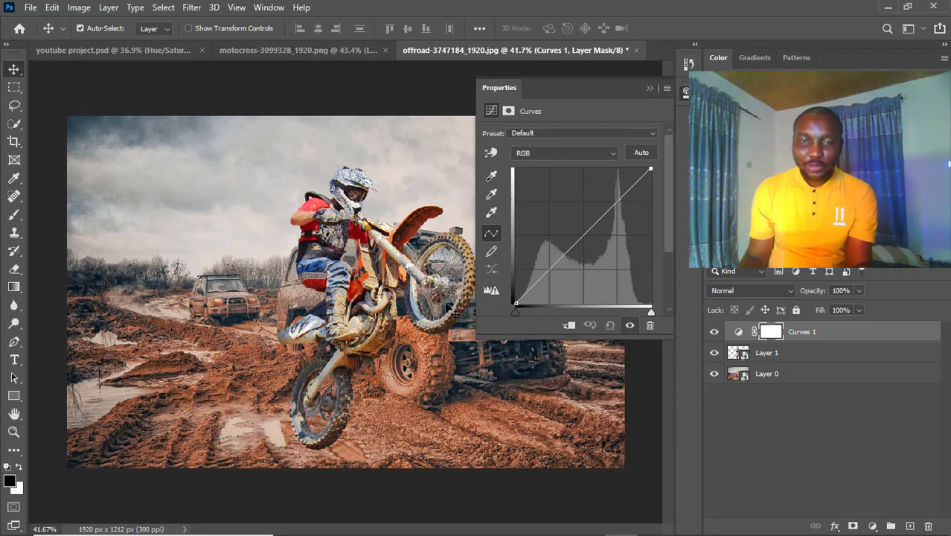
click(568, 327)
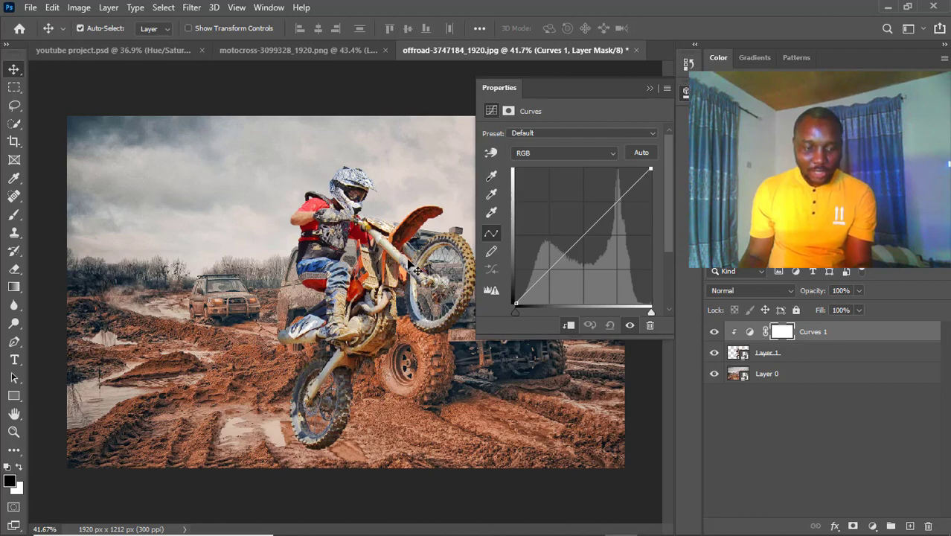
Step: Examine the rider and bike up close, comparing their brightness and tones with the muddy background and jeep
scroll(396, 232, up, 2)
scroll(397, 233, up, 1)
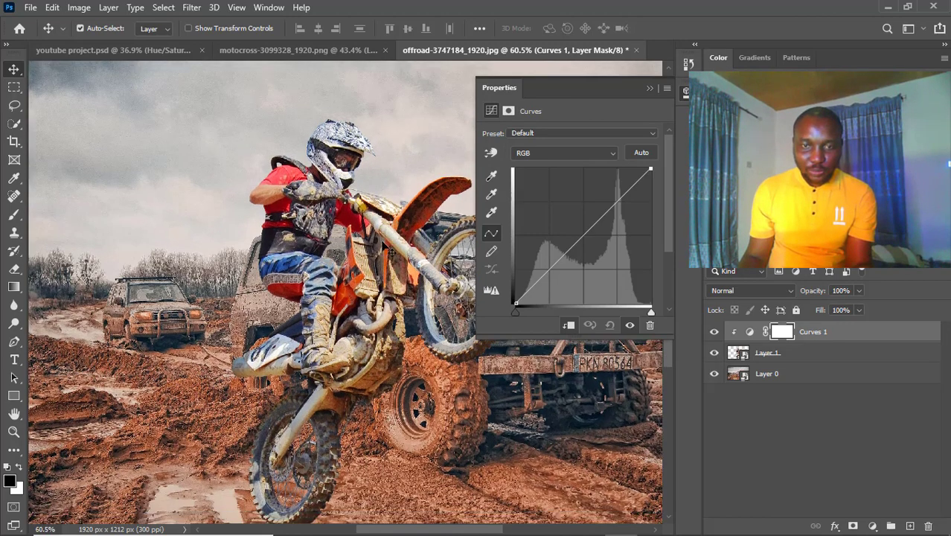
scroll(384, 249, right, 2)
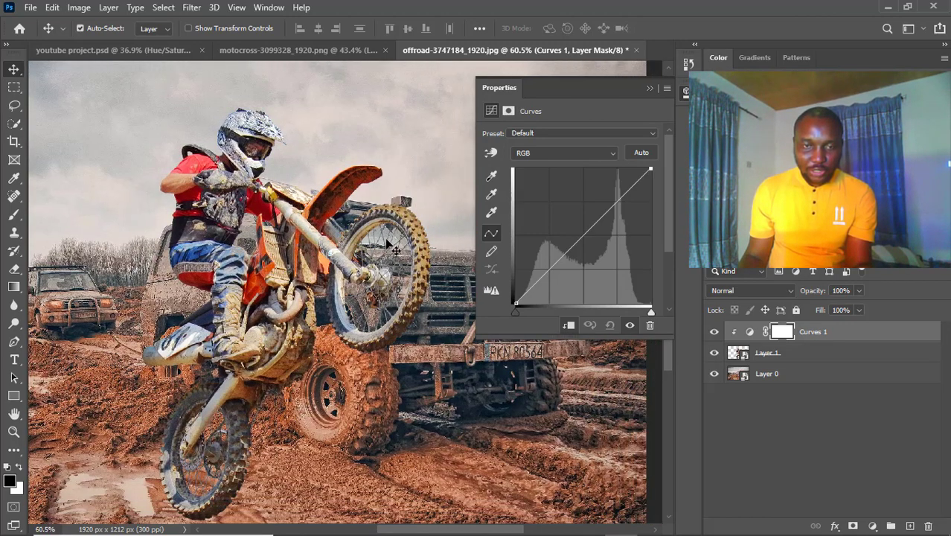
scroll(379, 239, right, 2)
scroll(380, 240, left, 2)
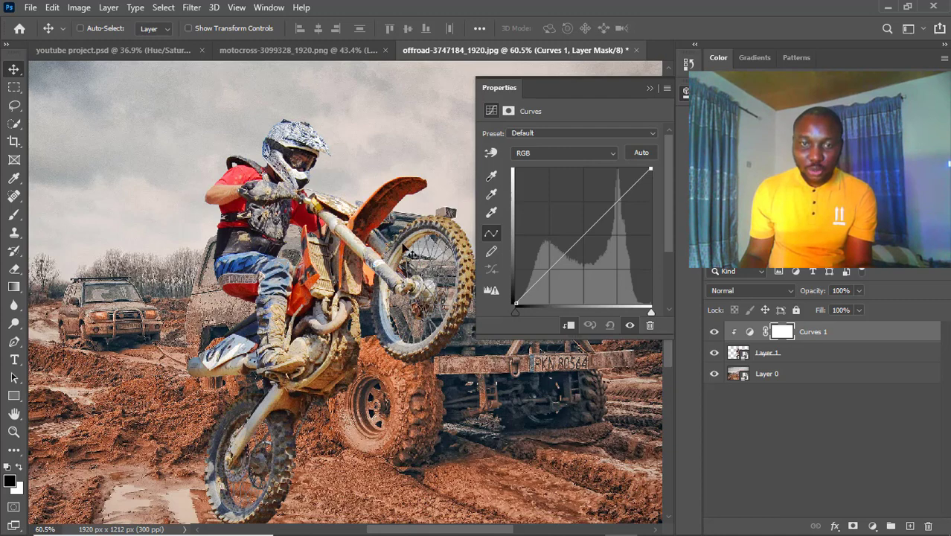
scroll(411, 255, left, 4)
scroll(413, 261, right, 3)
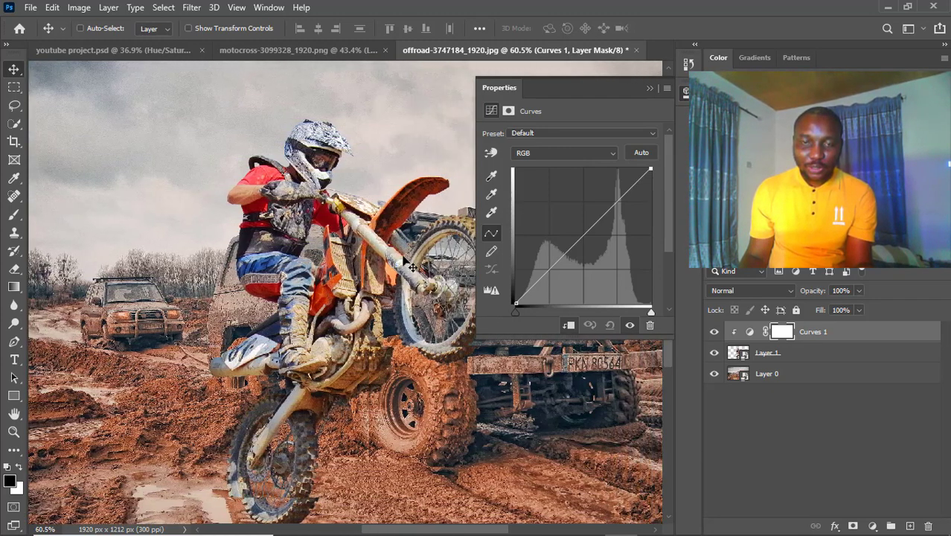
scroll(411, 260, right, 9)
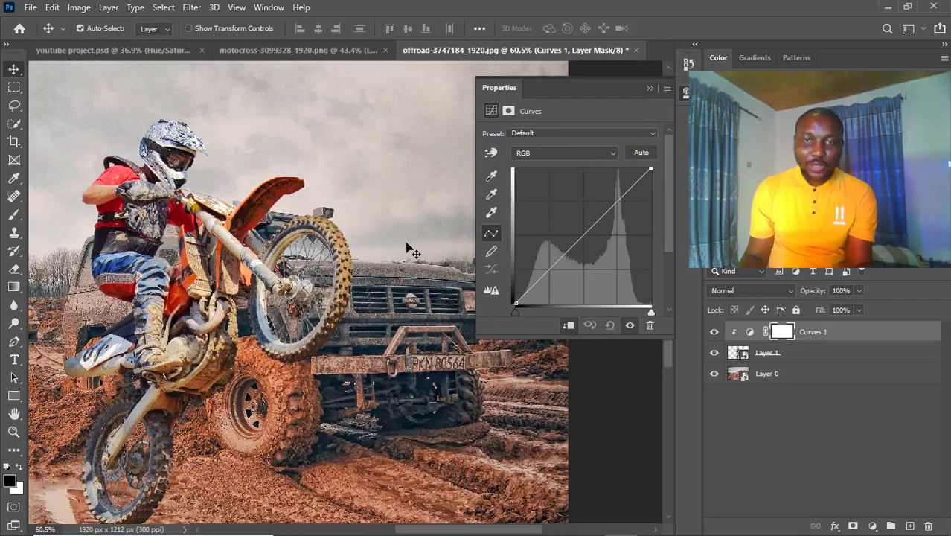
scroll(416, 247, down, 3)
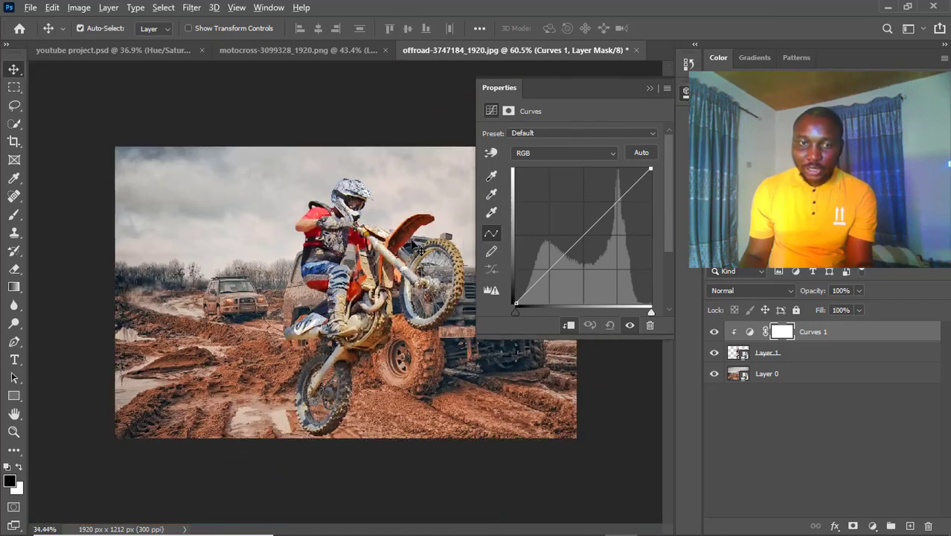
scroll(400, 235, up, 5)
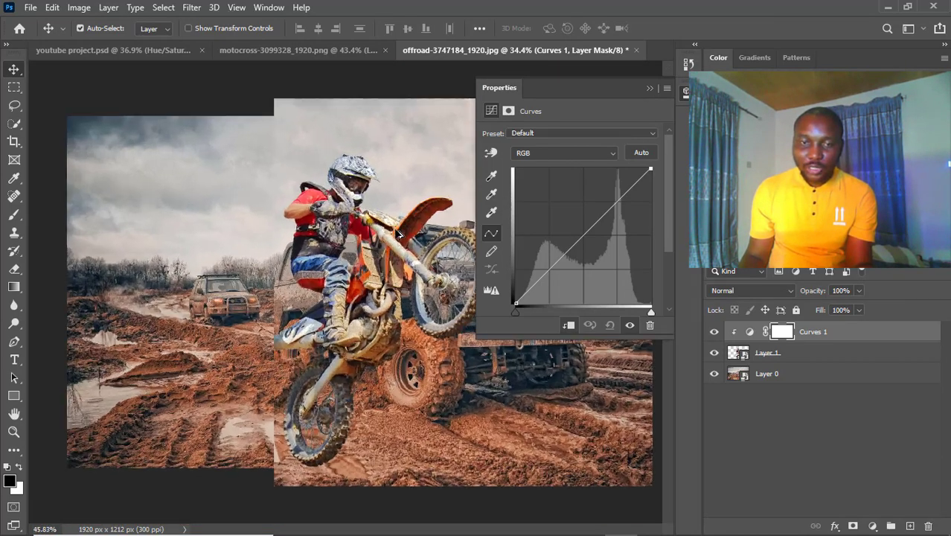
scroll(409, 259, down, 3)
scroll(410, 259, right, 5)
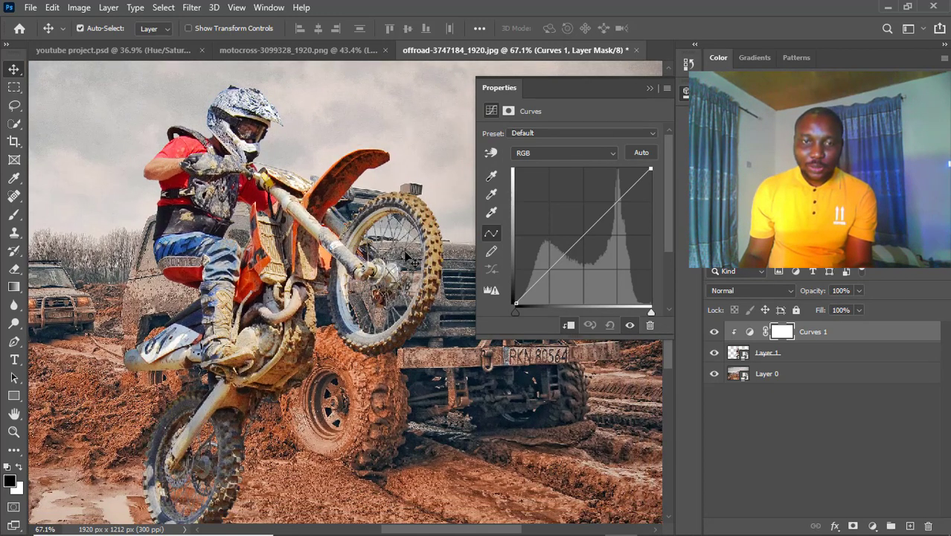
scroll(410, 255, up, 2)
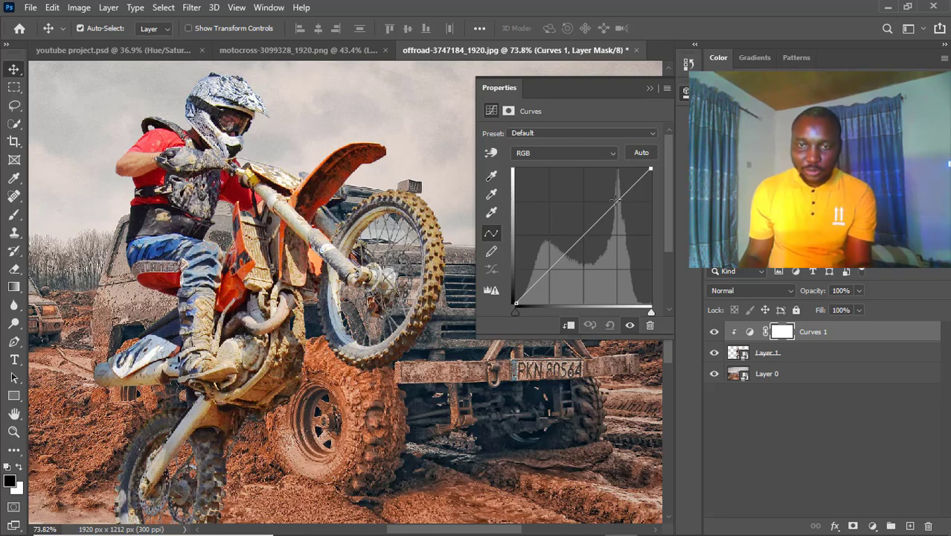
Step: Shape the rider's RGB curve by pulling the highlights down and adding midtone and shadow points close to the diagonal
mouse_move(616, 201)
mouse_down()
mouse_move(600, 259)
mouse_move(618, 218)
mouse_up()
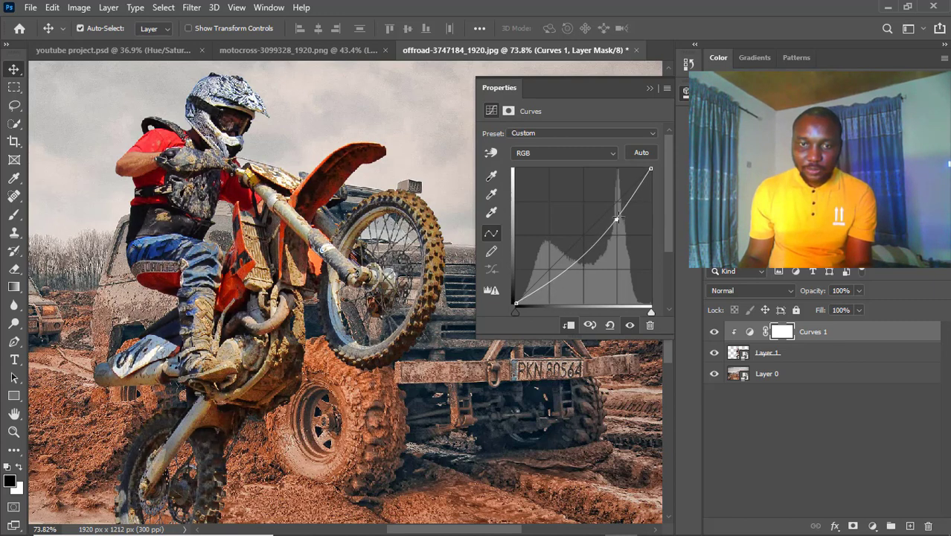
drag(587, 256, 588, 240)
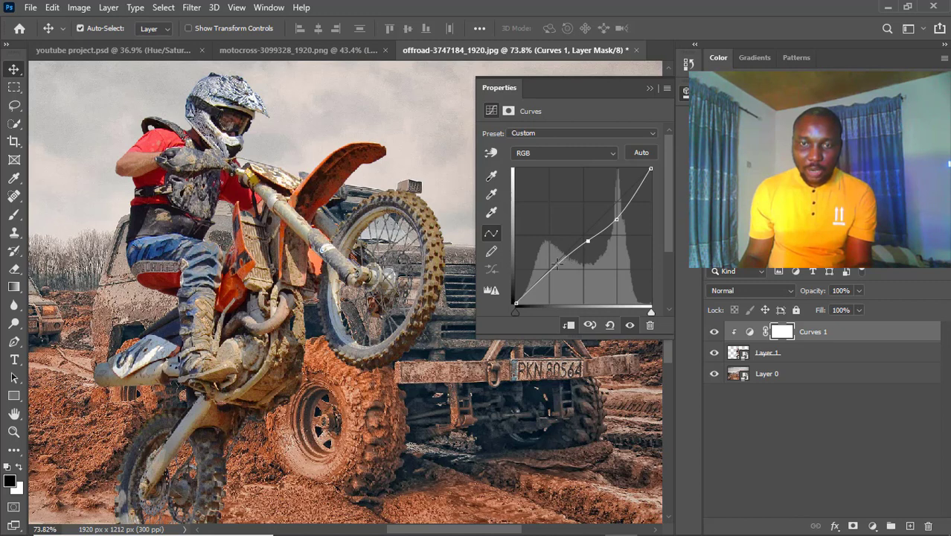
mouse_move(558, 264)
mouse_down()
mouse_move(562, 276)
mouse_move(563, 265)
mouse_up()
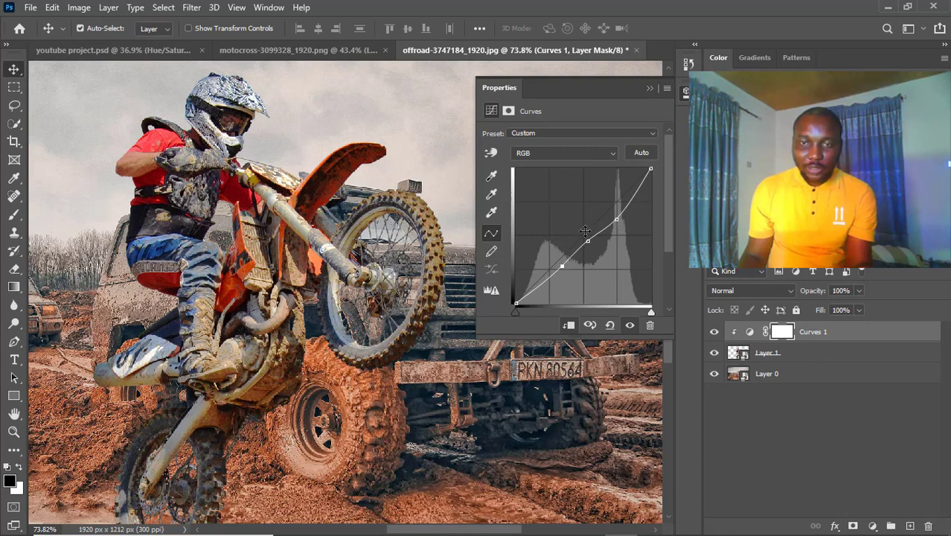
drag(588, 238, 589, 238)
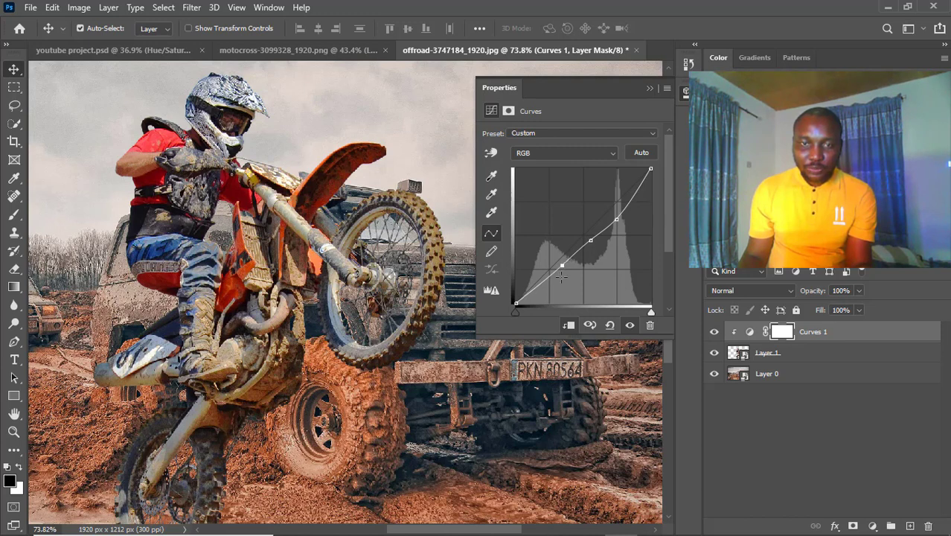
drag(561, 276, 569, 262)
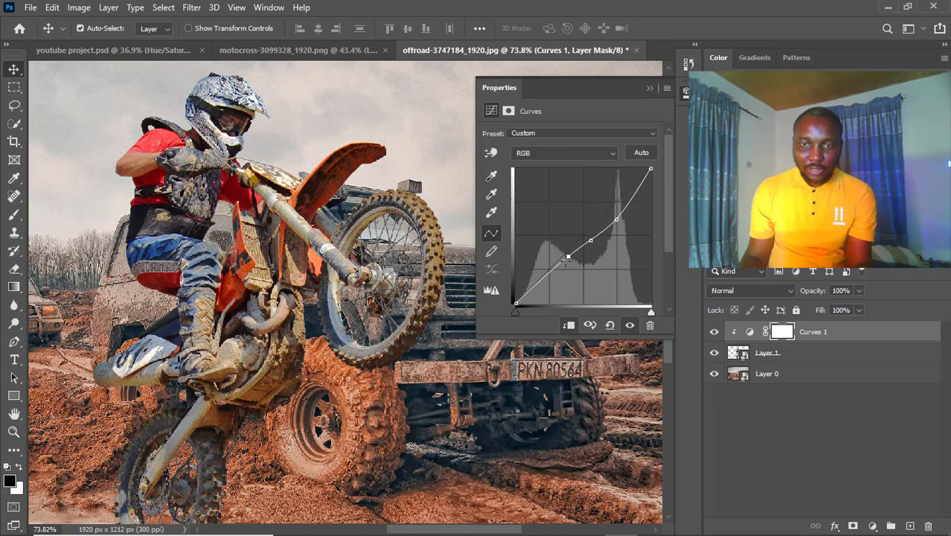
Step: In the Red channel of the rider's Curves adjustment, raise the upper tones and anchor the midtones near the diagonal
click(568, 154)
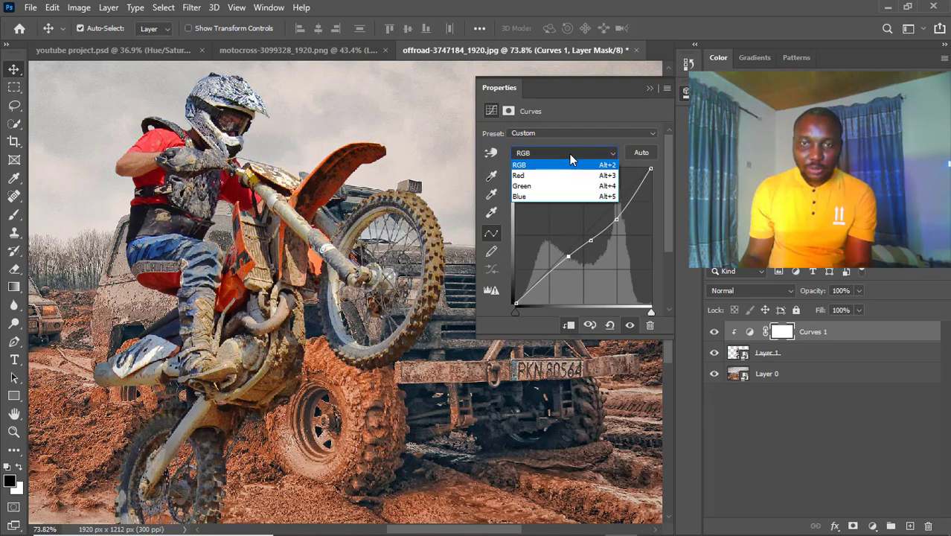
click(561, 176)
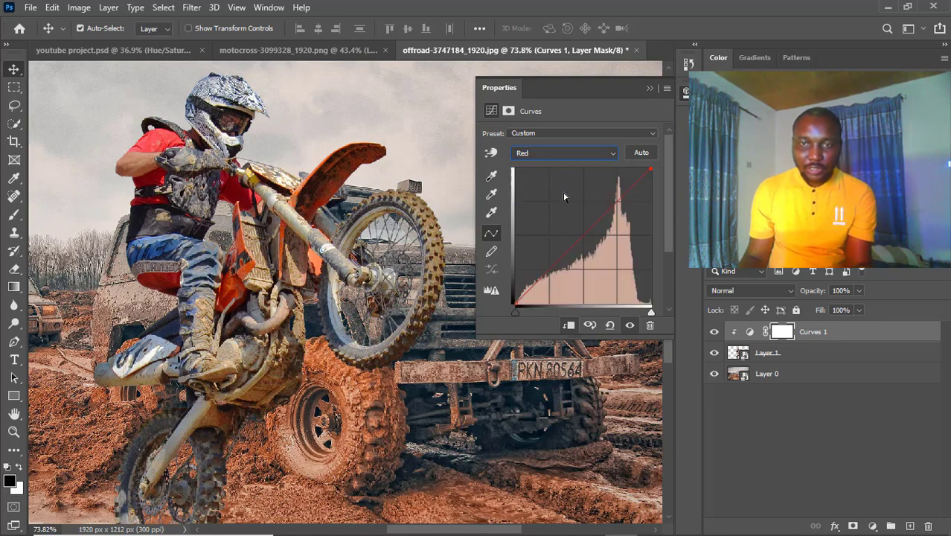
drag(578, 242, 601, 199)
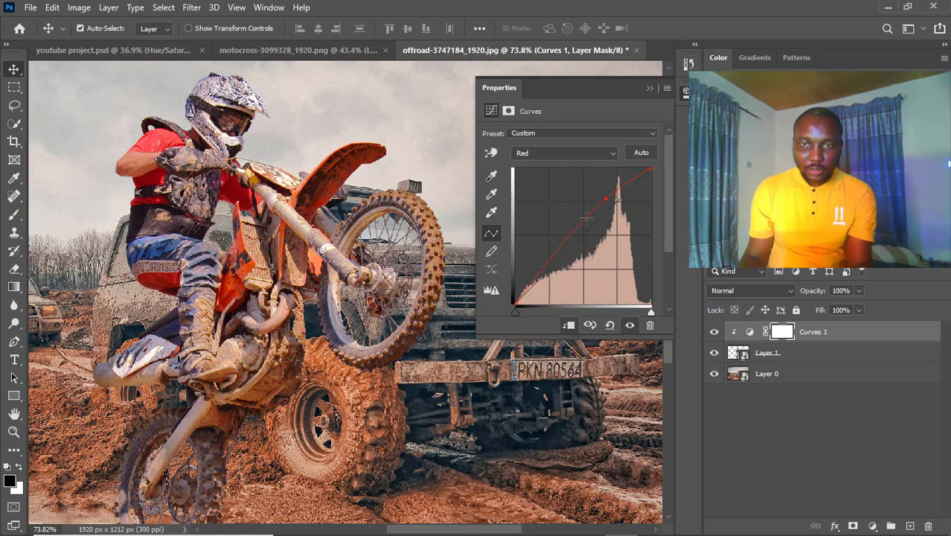
mouse_move(587, 223)
mouse_down()
mouse_move(591, 232)
mouse_move(587, 223)
mouse_up()
Step: In the Green channel, anchor the upper midtones on the diagonal and pull the lower midtones slightly down
click(562, 154)
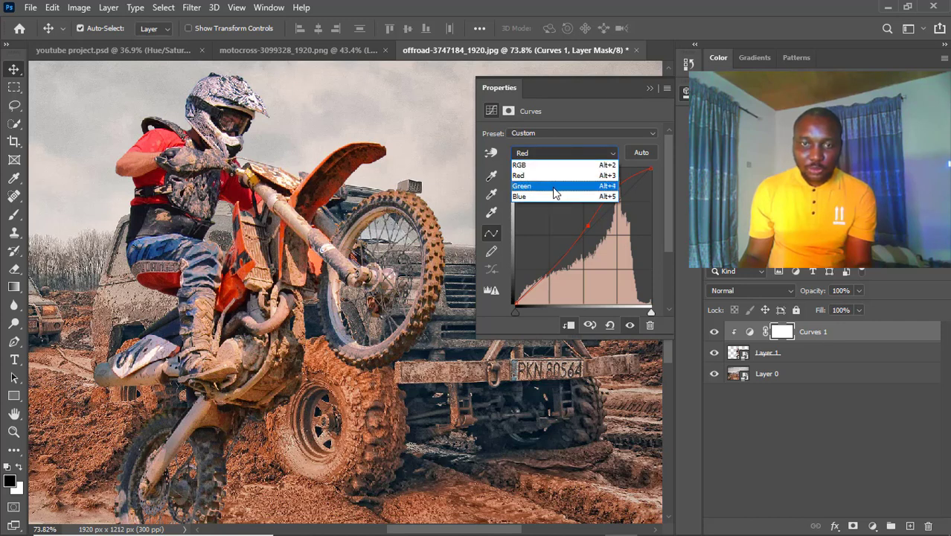
click(555, 187)
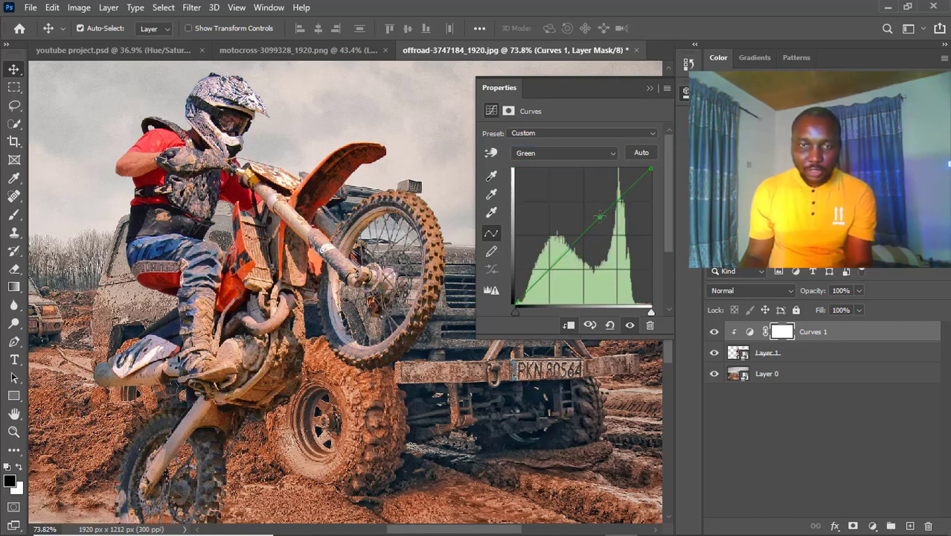
drag(599, 216, 603, 214)
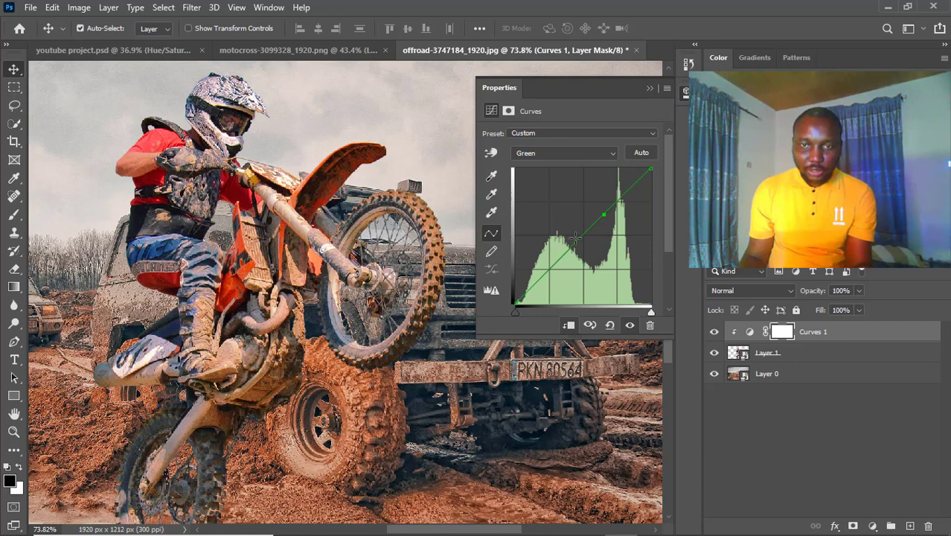
mouse_move(570, 248)
mouse_down()
mouse_move(570, 258)
mouse_move(564, 242)
mouse_move(571, 256)
mouse_up()
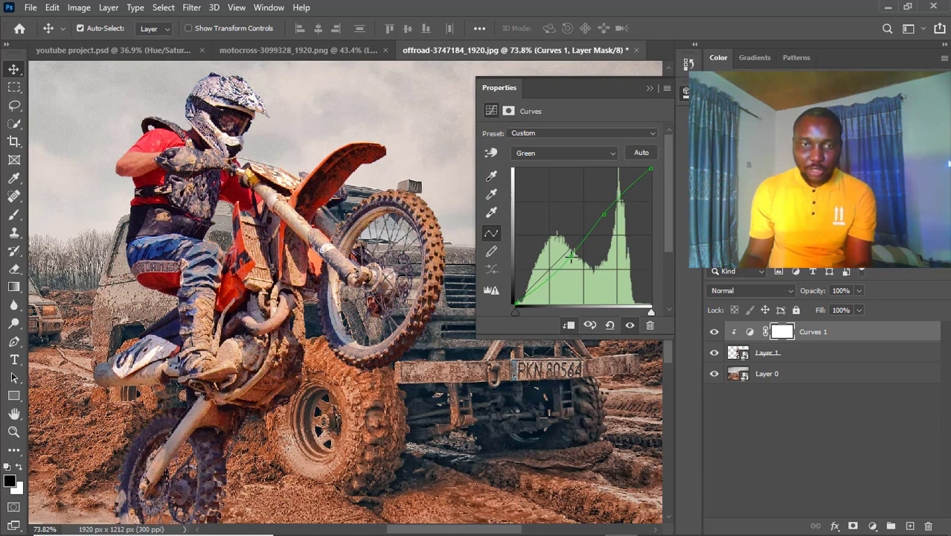
Step: In the Blue channel, pull the upper midtones slightly below the diagonal to reduce blue in the rider
click(578, 155)
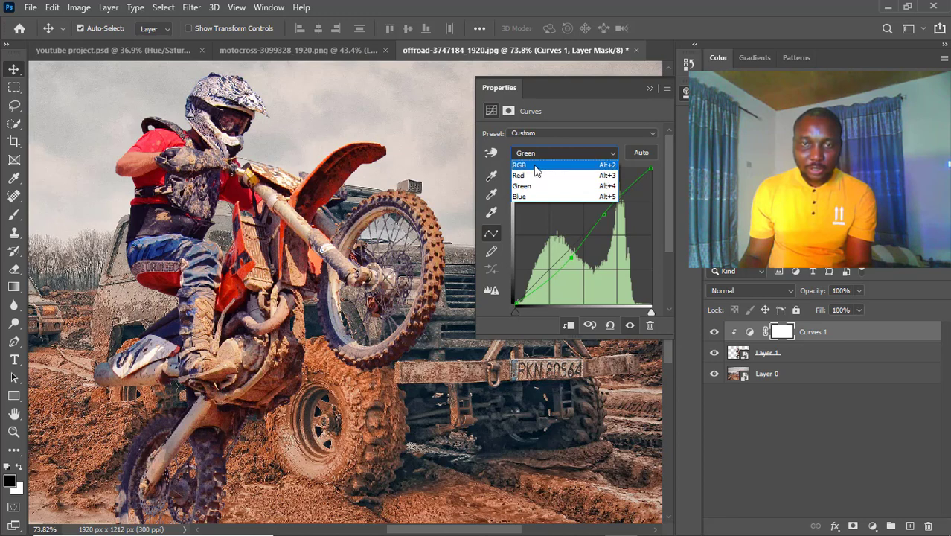
click(543, 194)
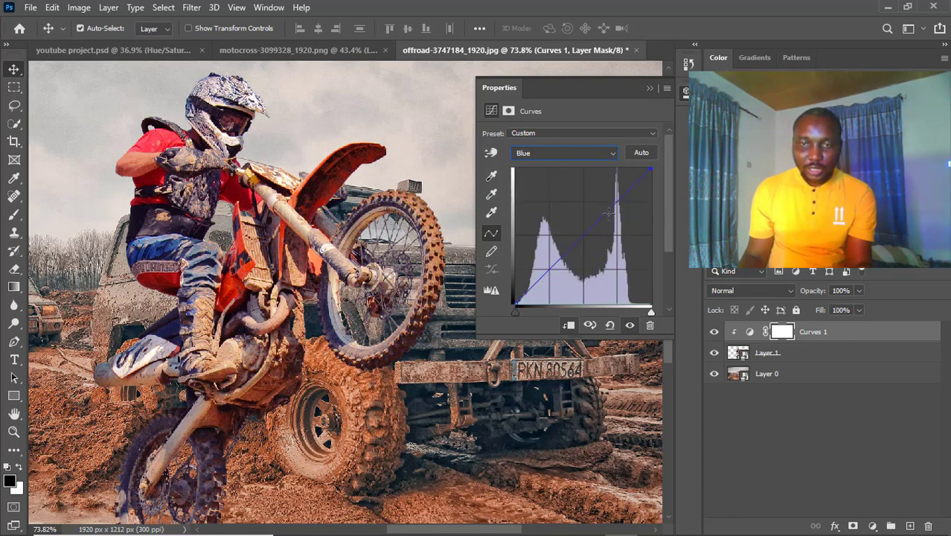
mouse_move(608, 213)
mouse_down()
mouse_move(593, 196)
mouse_move(606, 221)
mouse_move(616, 214)
mouse_move(612, 231)
mouse_move(610, 215)
mouse_up()
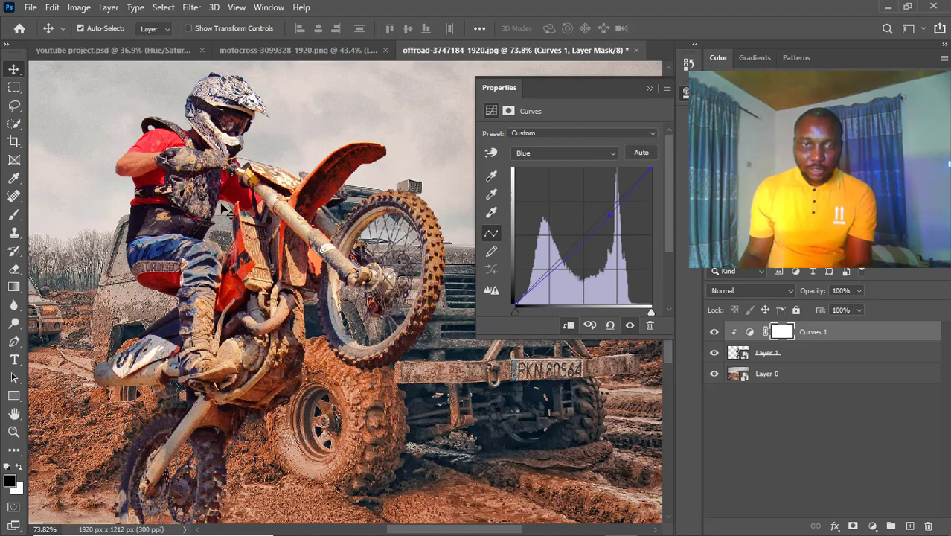
Step: Add a Photo Filter adjustment layer above the clipped Curves adjustment
scroll(224, 219, down, 2)
scroll(223, 220, down, 2)
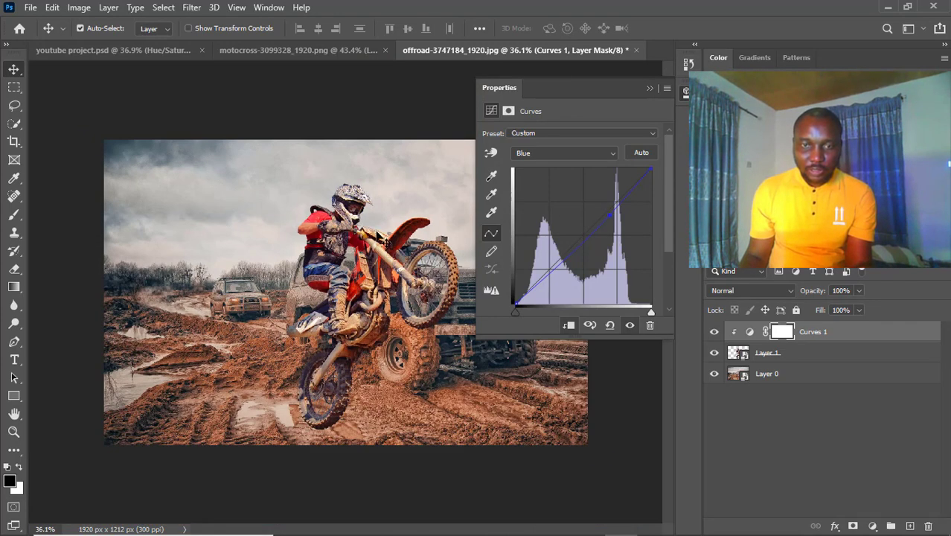
scroll(402, 237, up, 1)
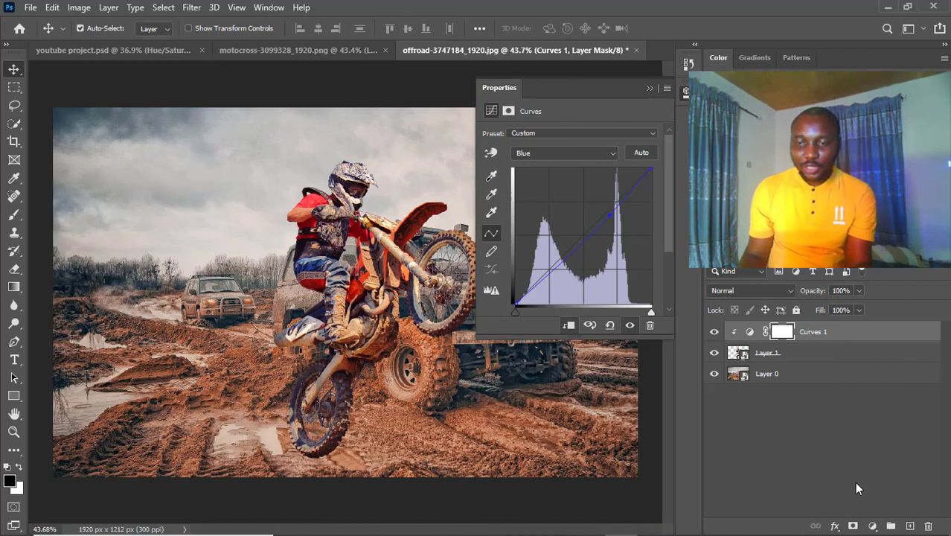
click(873, 526)
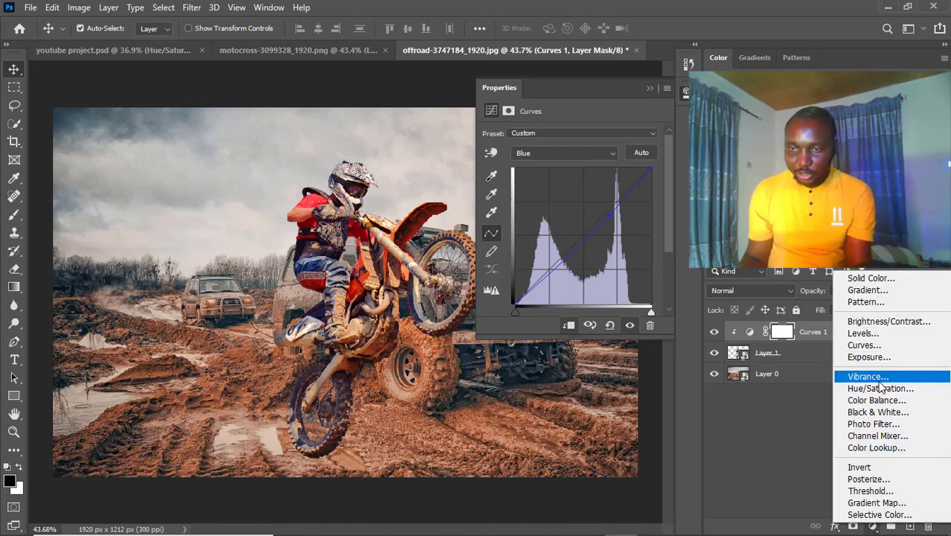
click(893, 423)
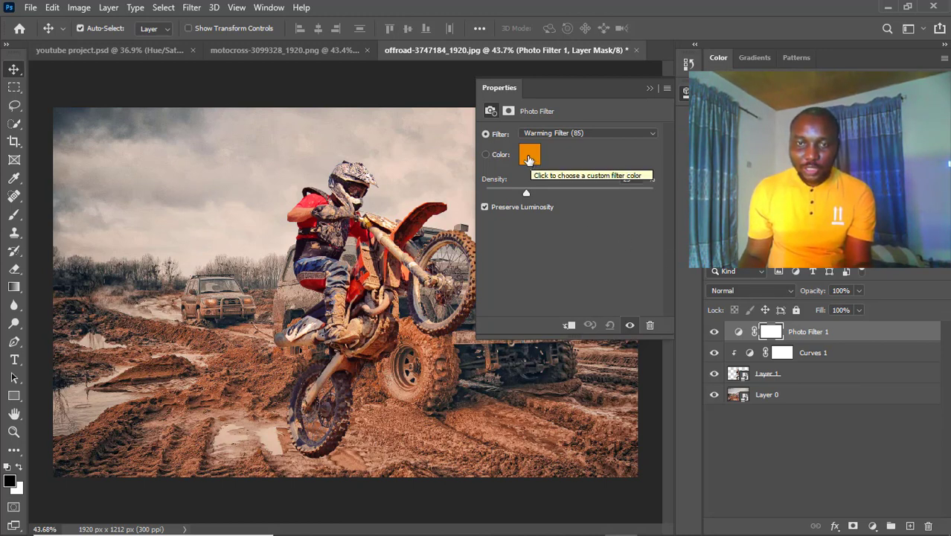
click(530, 157)
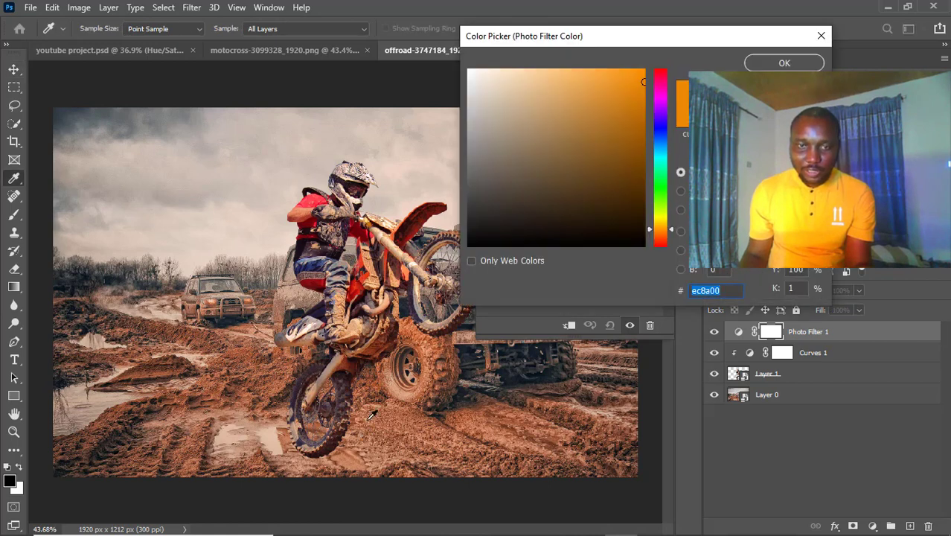
text(ffffff)
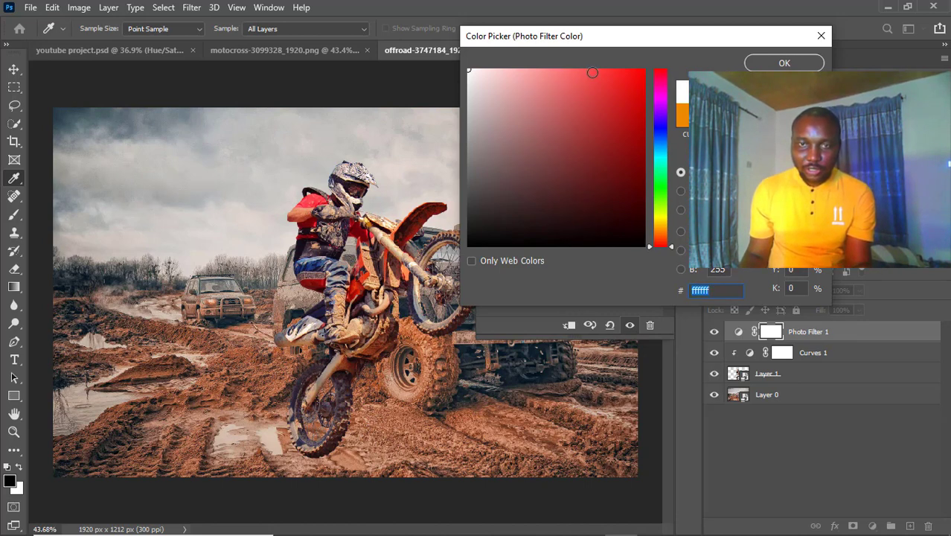
key(Escape)
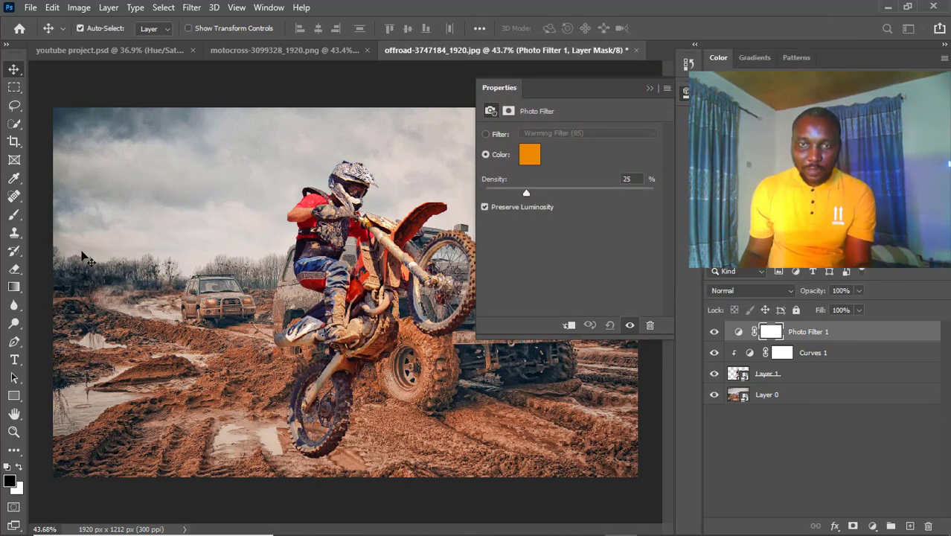
click(10, 483)
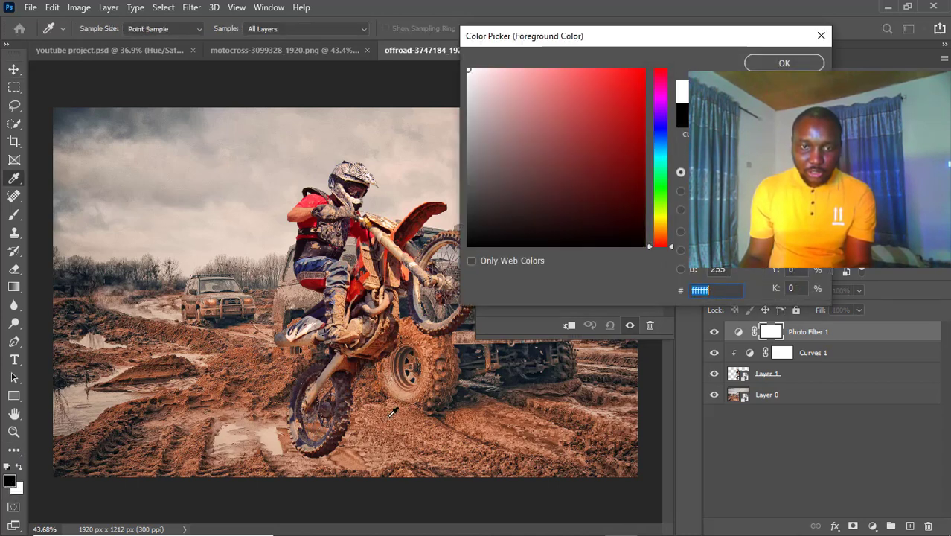
click(821, 35)
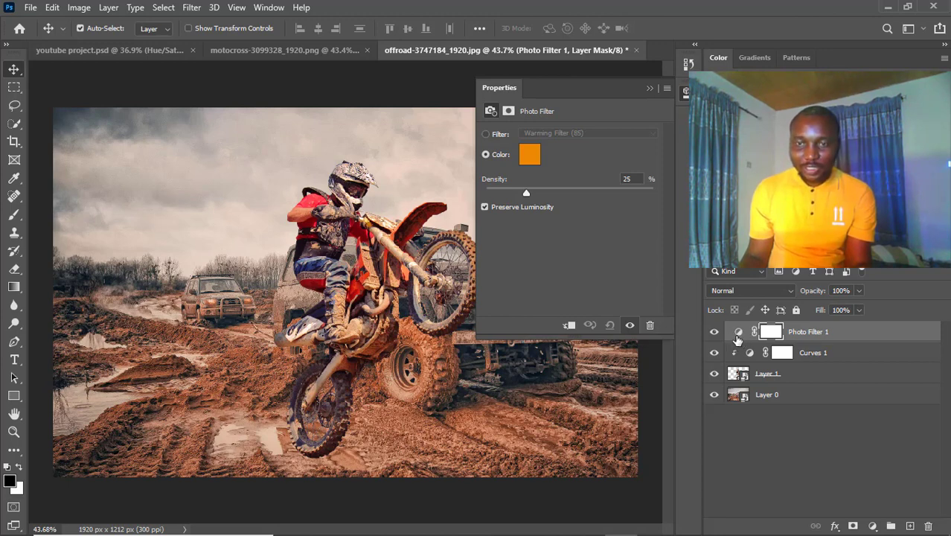
Step: Set the Photo Filter's custom colour to the muddy brown 8b5949, sampled from the ground beside the jeep
click(737, 333)
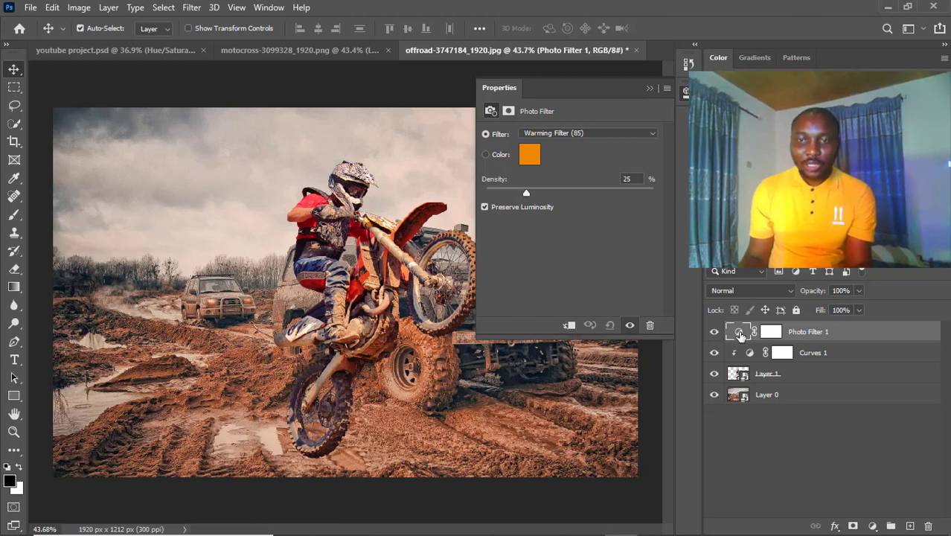
click(532, 158)
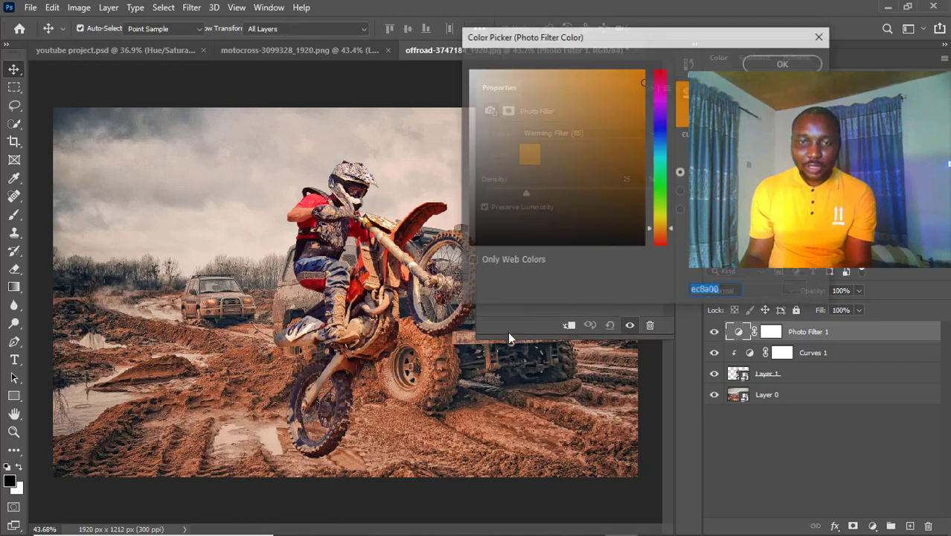
click(427, 381)
click(433, 376)
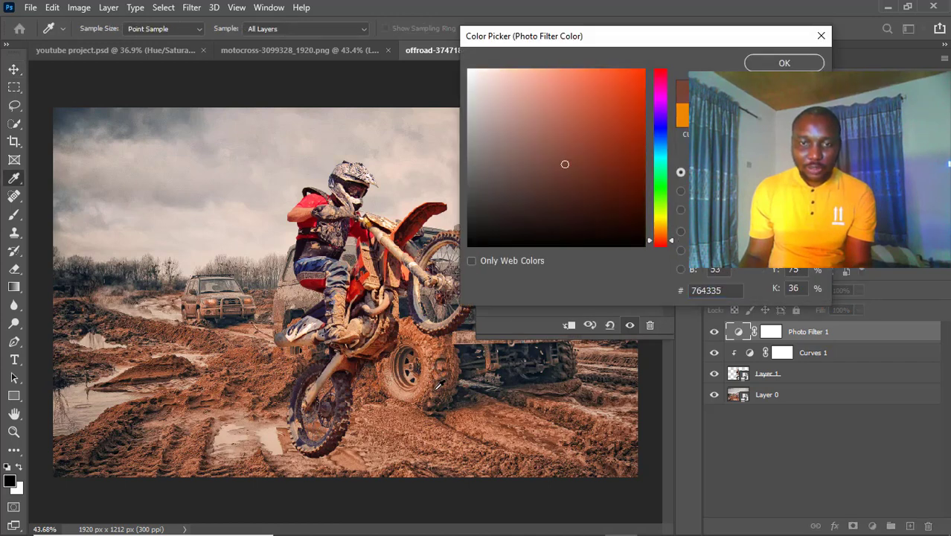
click(431, 383)
click(436, 386)
click(438, 385)
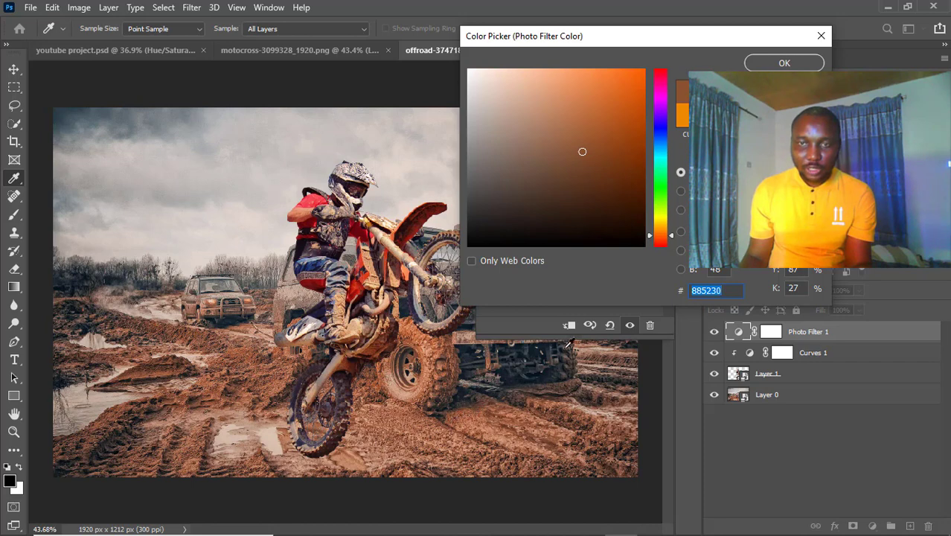
click(520, 412)
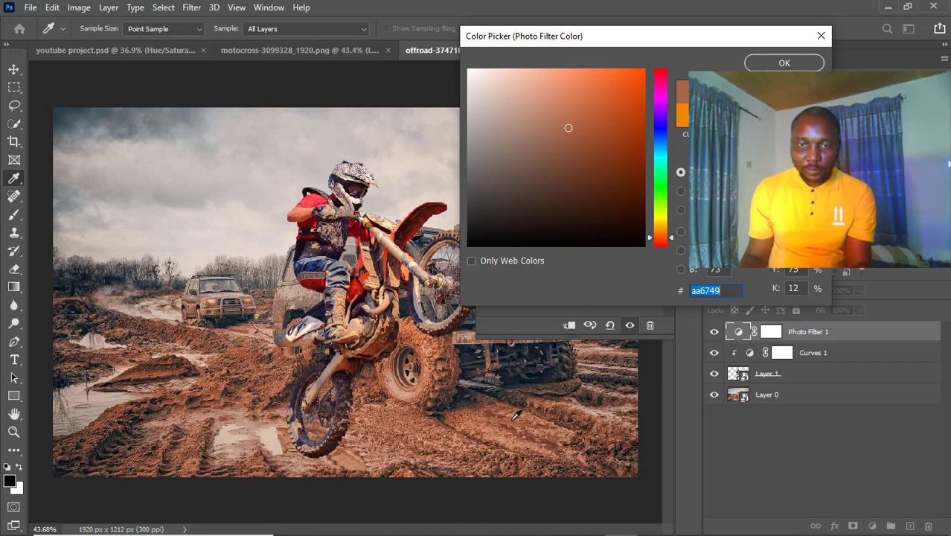
click(520, 391)
click(536, 390)
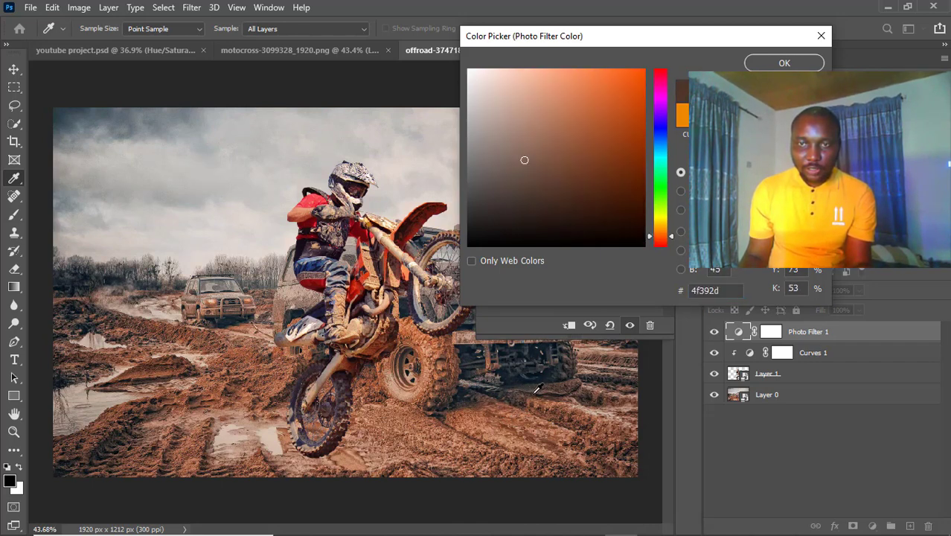
click(548, 402)
drag(548, 403, 544, 434)
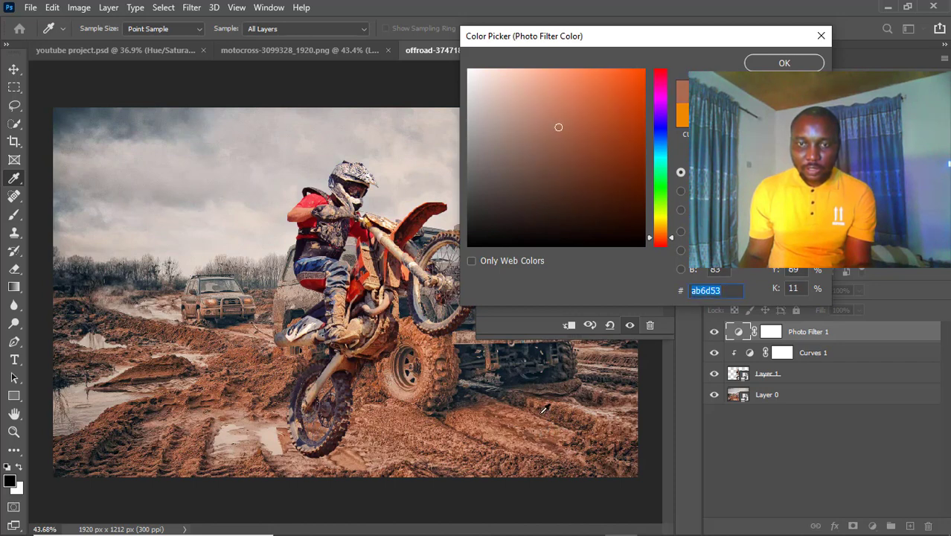
click(544, 407)
click(526, 402)
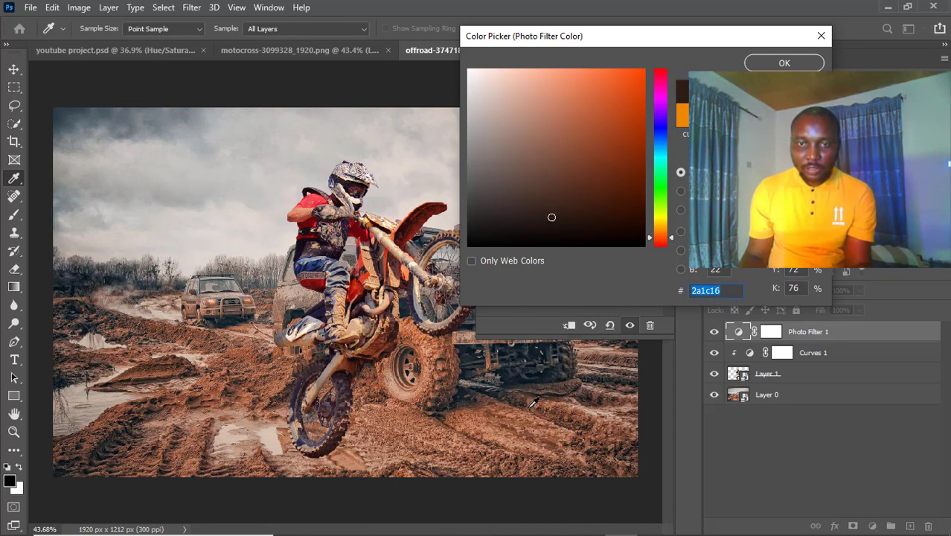
click(533, 401)
click(533, 402)
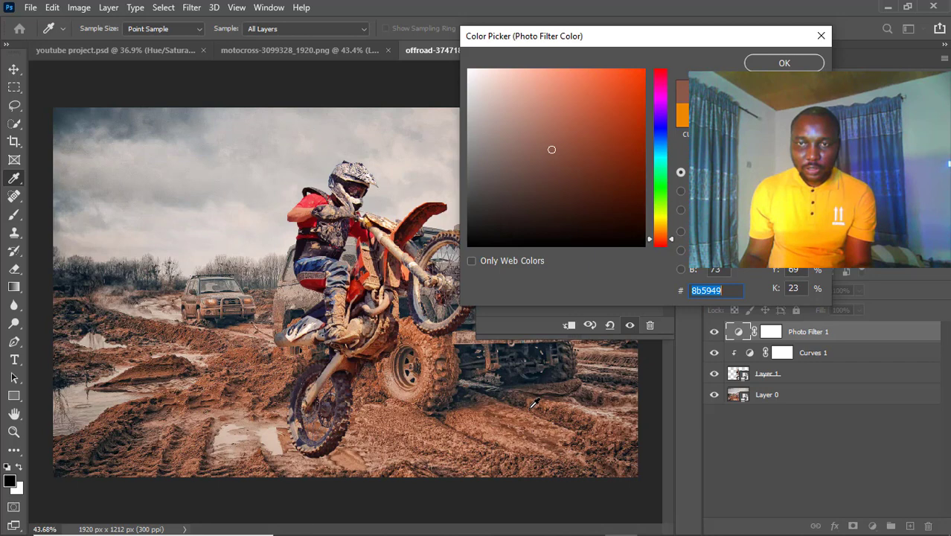
click(798, 64)
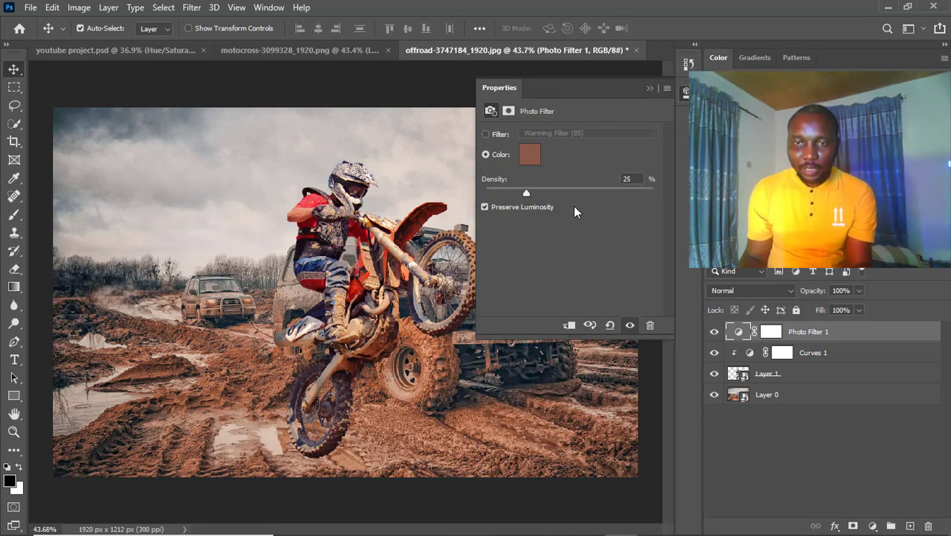
Step: Clip the Photo Filter to the rider's layer and set its density to 14%
click(568, 326)
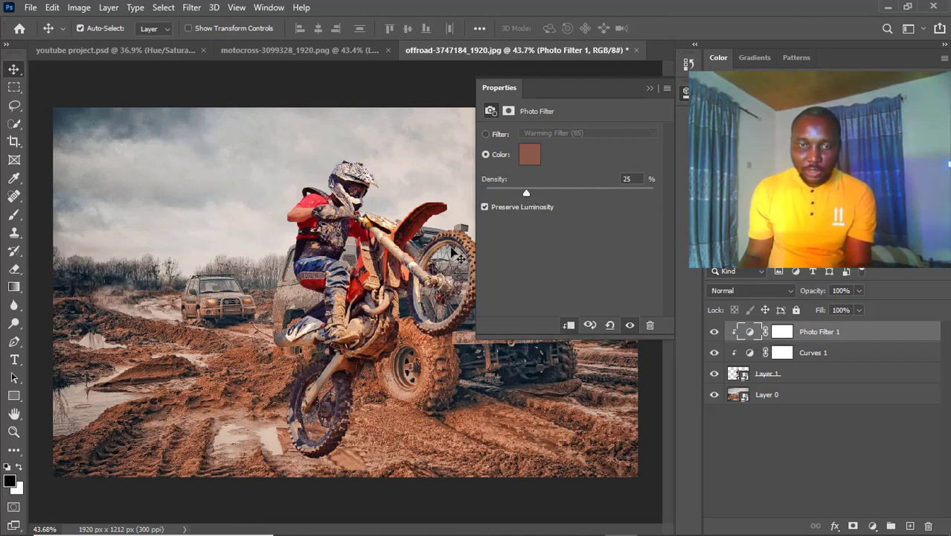
scroll(439, 269, down, 3)
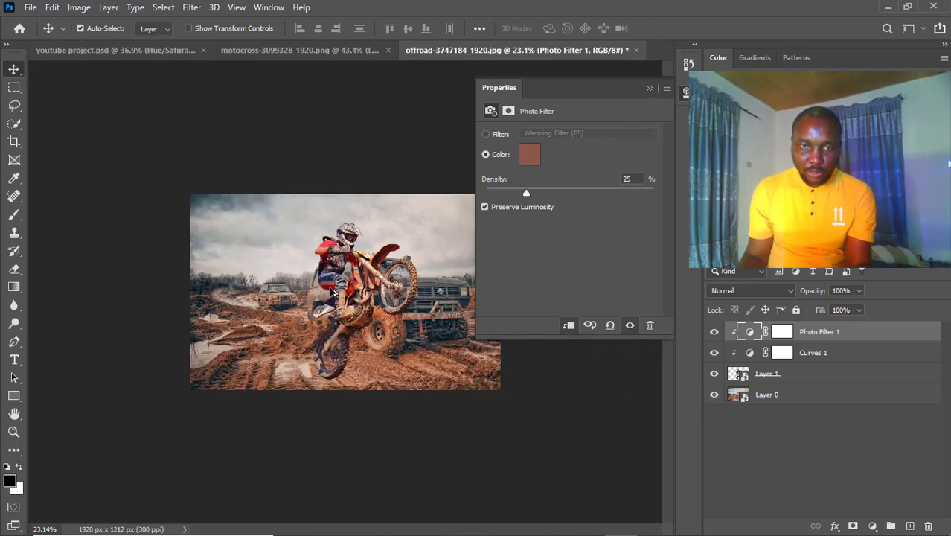
scroll(446, 271, up, 4)
scroll(466, 278, up, 4)
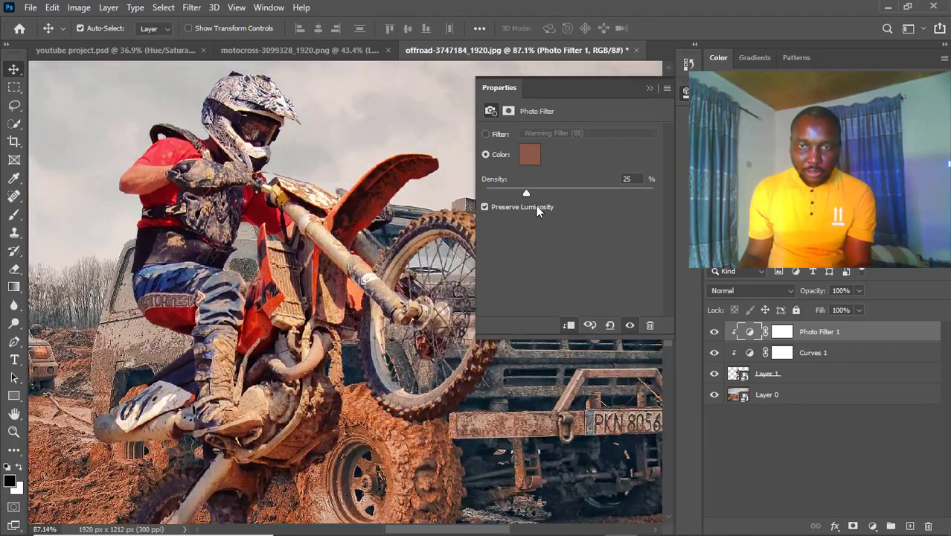
drag(527, 192, 542, 192)
drag(606, 189, 488, 200)
drag(585, 192, 512, 209)
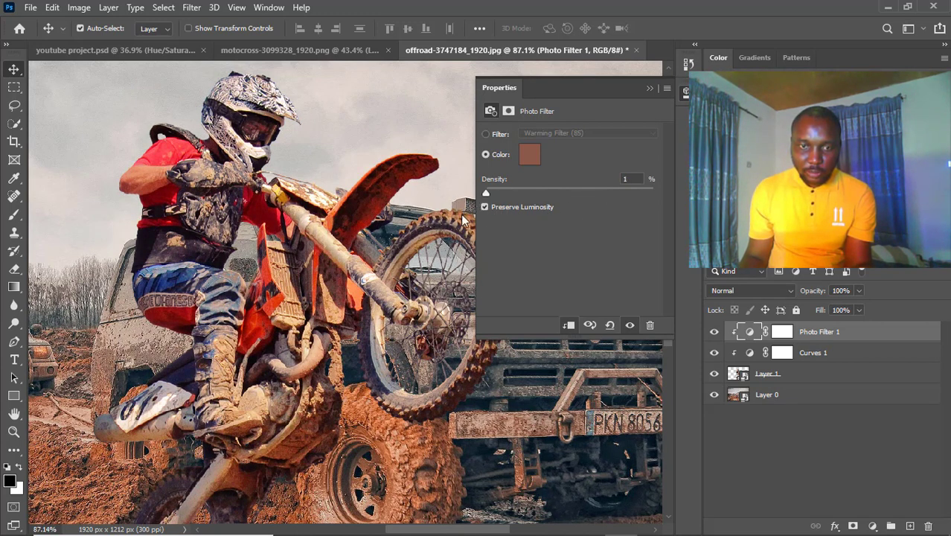
drag(601, 220, 508, 207)
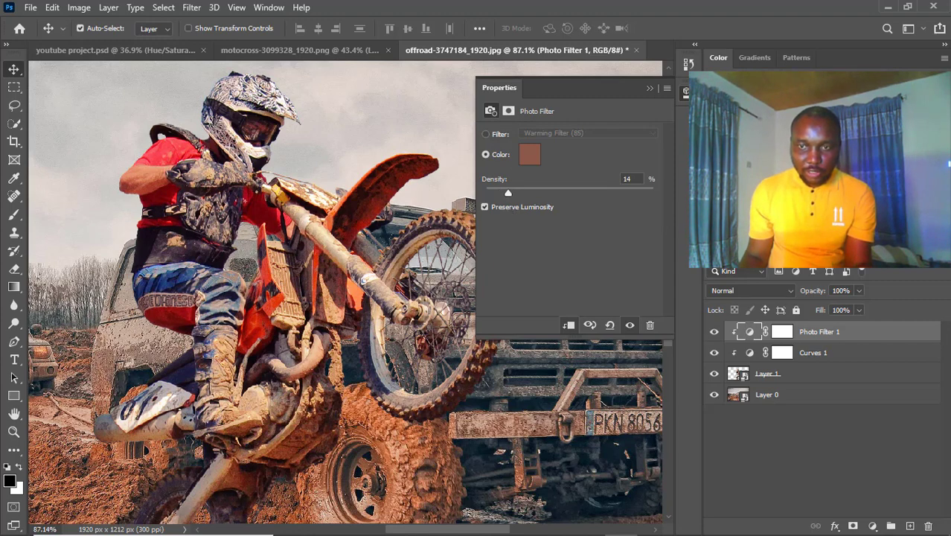
key(ctrl+0)
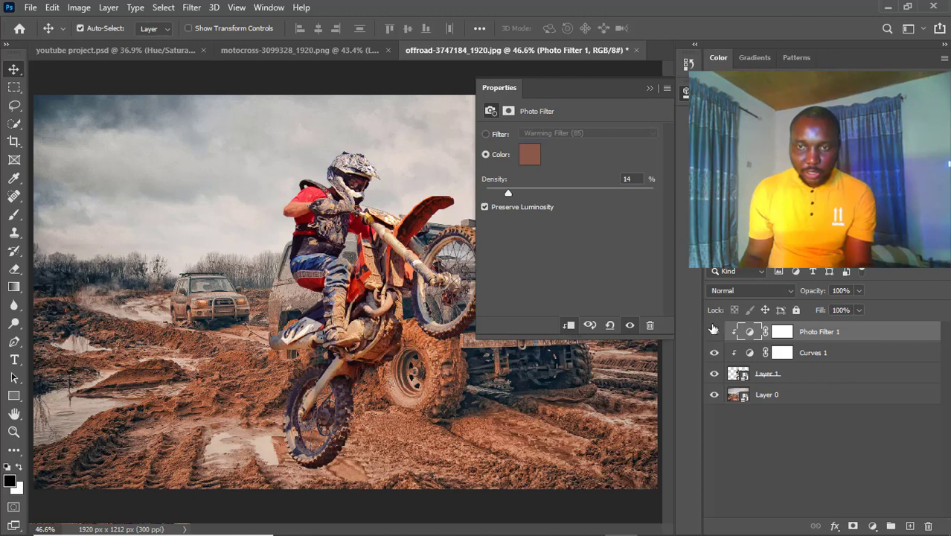
Step: Compare the rider with and without the Photo Filter and examine the colour match up close
click(713, 335)
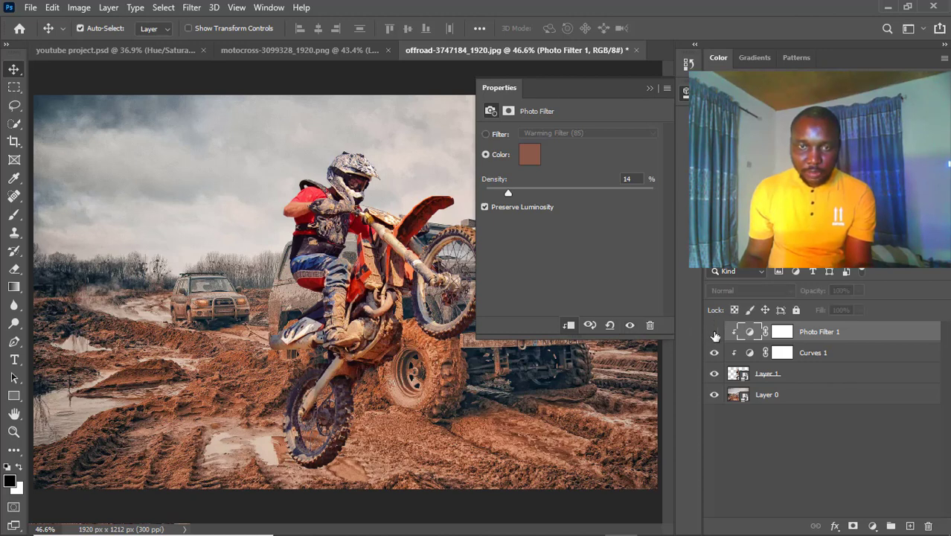
click(715, 335)
click(714, 335)
click(714, 334)
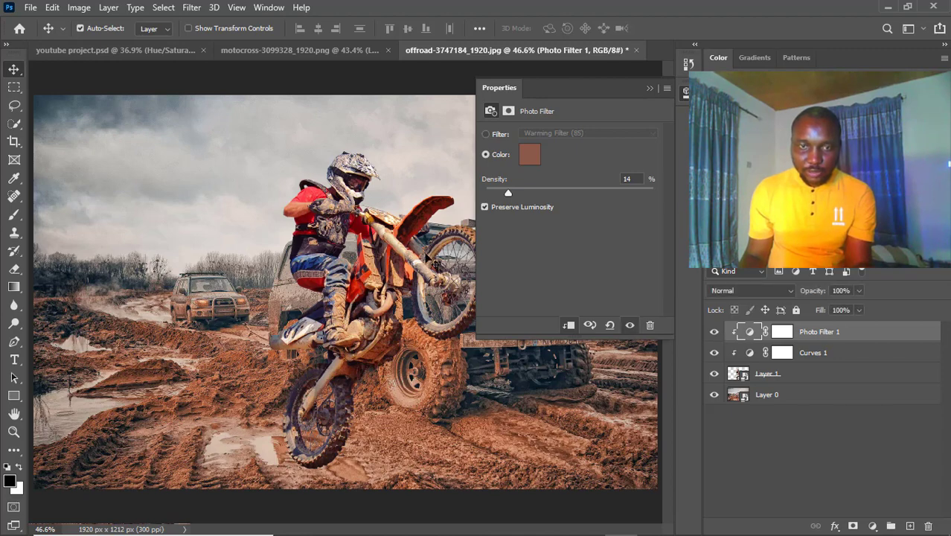
scroll(428, 234, up, 1)
scroll(428, 235, up, 2)
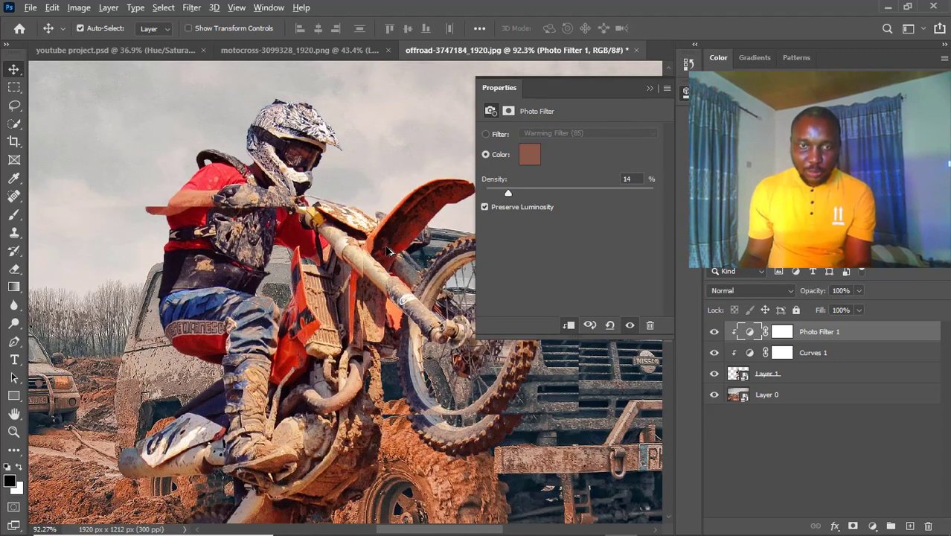
scroll(428, 235, down, 4)
key(ctrl+0)
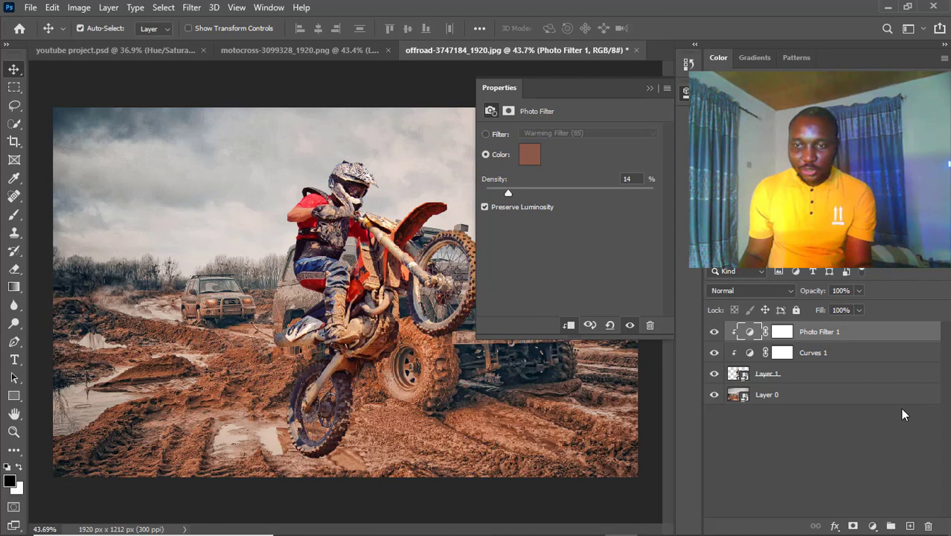
Step: Add a Hue/Saturation adjustment layer above the Photo Filter and set its blend mode to Color Burn
click(872, 525)
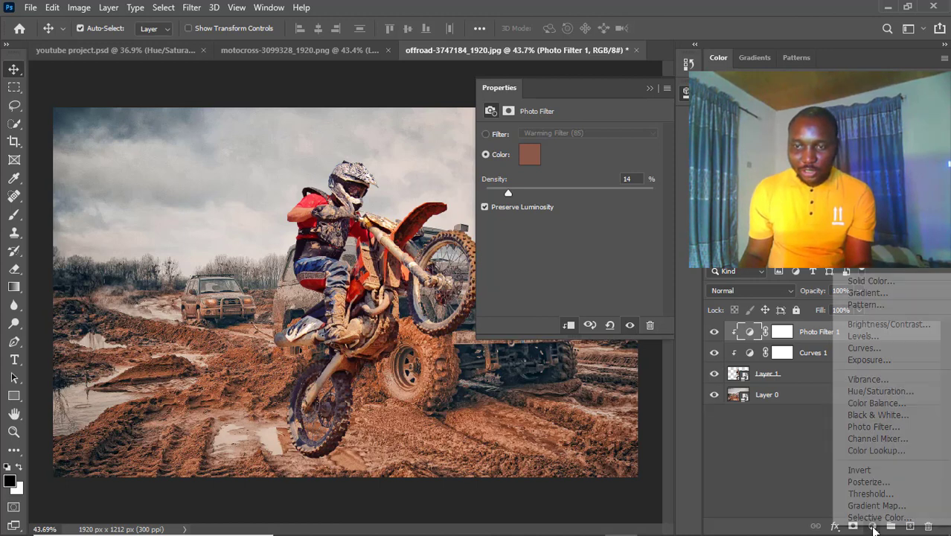
click(891, 392)
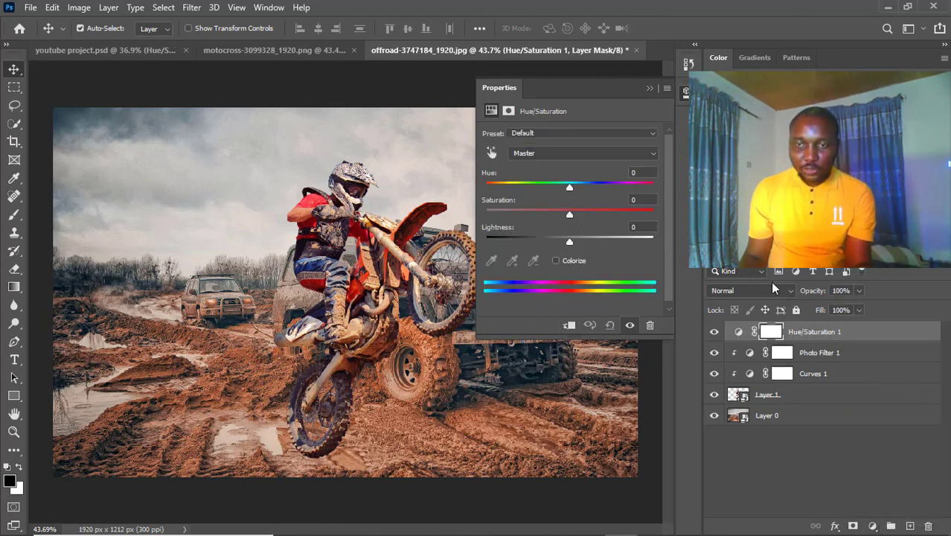
click(771, 291)
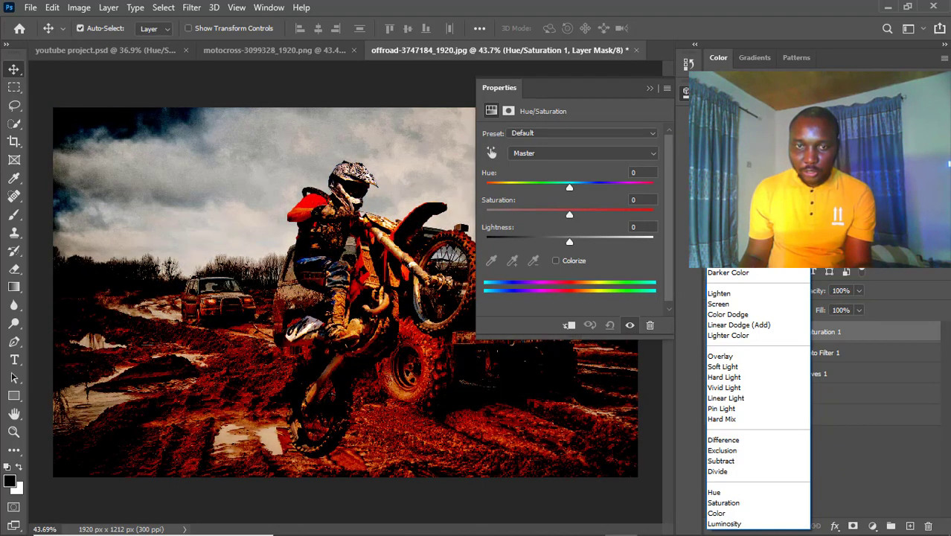
click(728, 252)
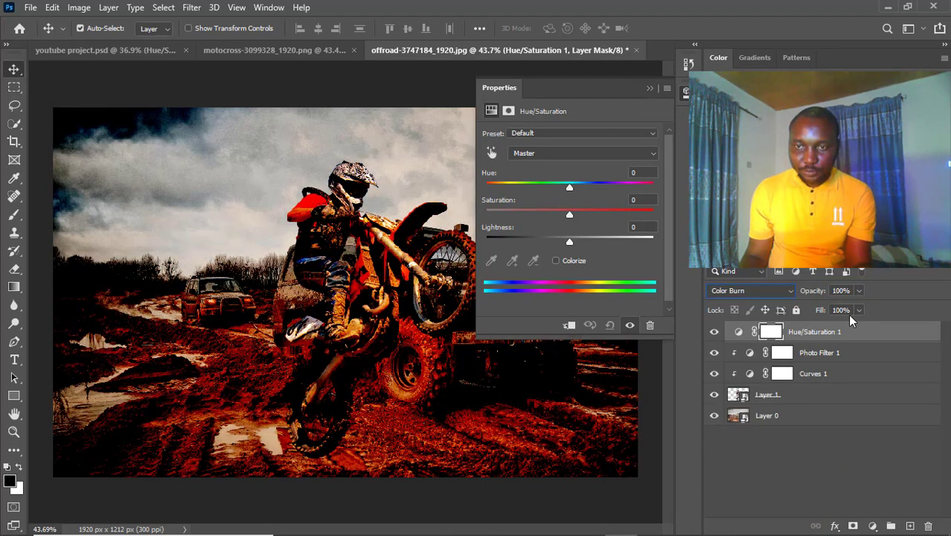
Step: Clip the Hue/Saturation adjustment to the rider's layer and lower its fill to 12%
right_click(814, 333)
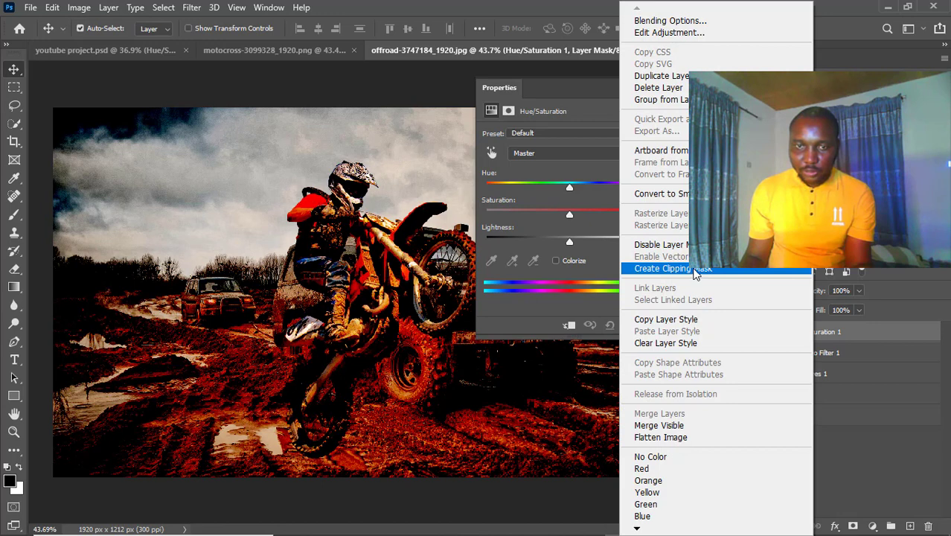
click(694, 270)
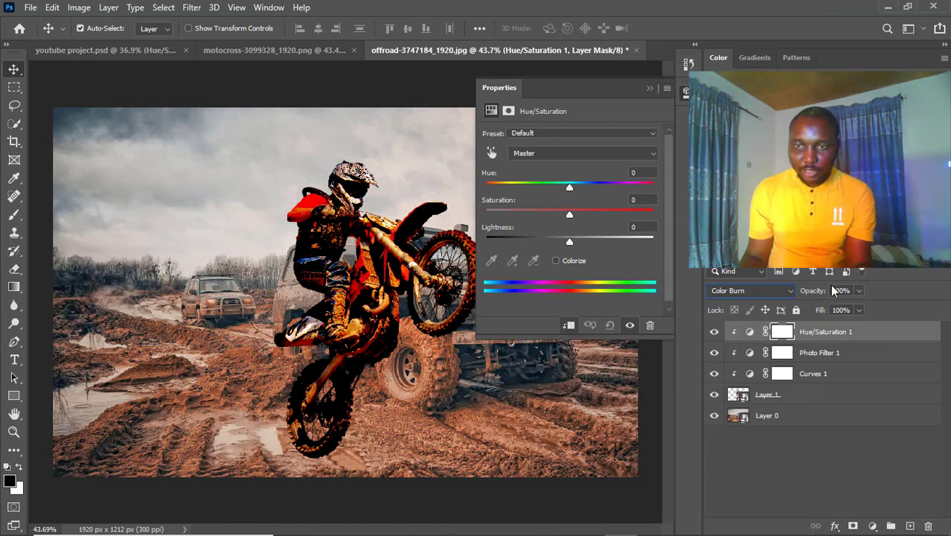
drag(823, 311, 754, 332)
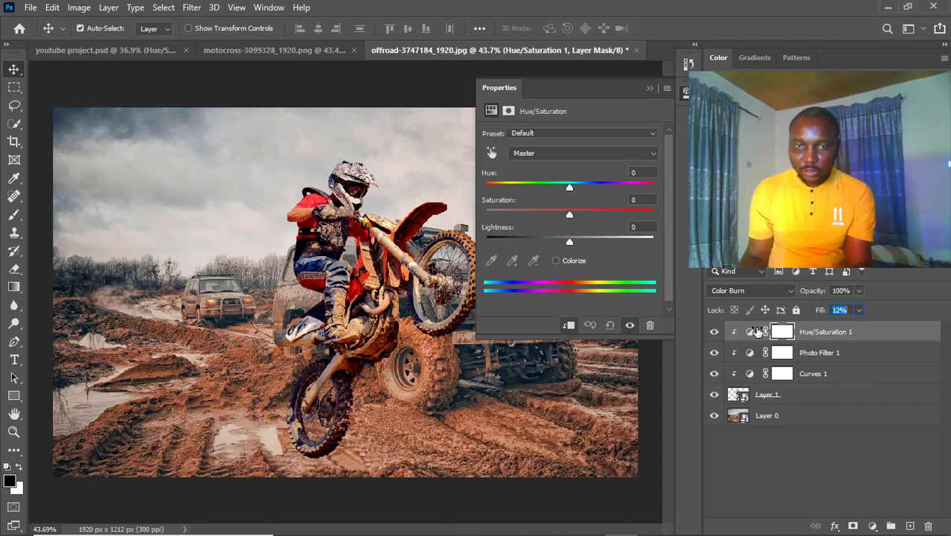
drag(756, 331, 759, 330)
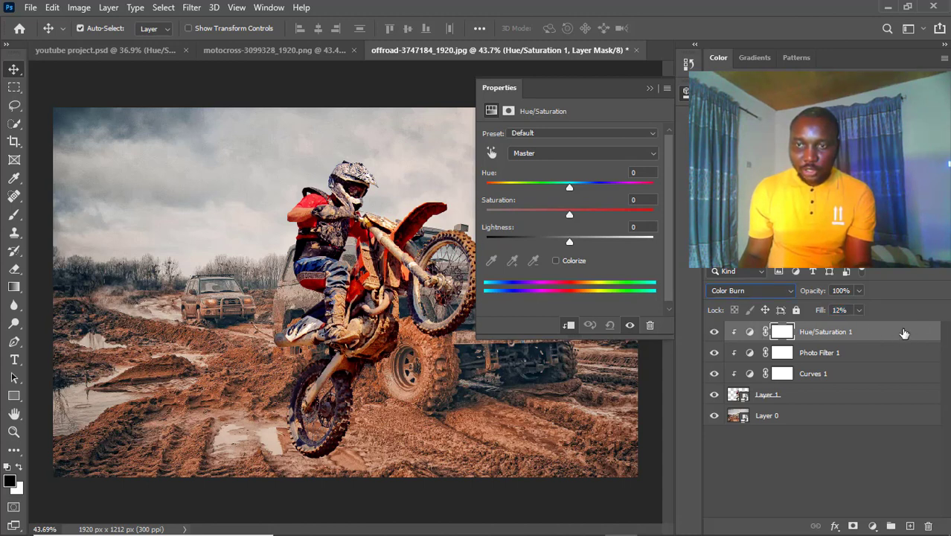
Step: Split the underlying layer's black Blend If slider for the Hue/Saturation layer, ease its upper half back towards the shadows, and set the fill to 8%
click(920, 334)
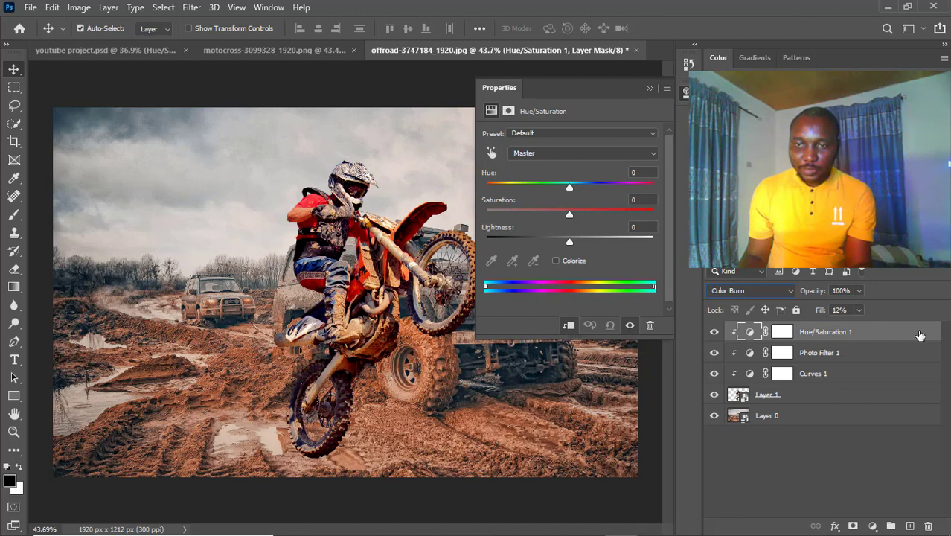
double_click(919, 334)
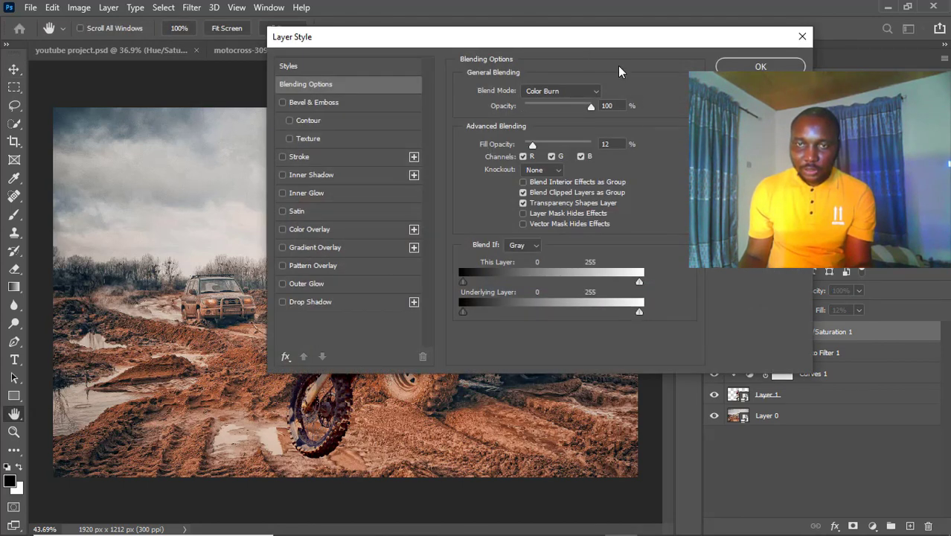
drag(573, 36, 775, 42)
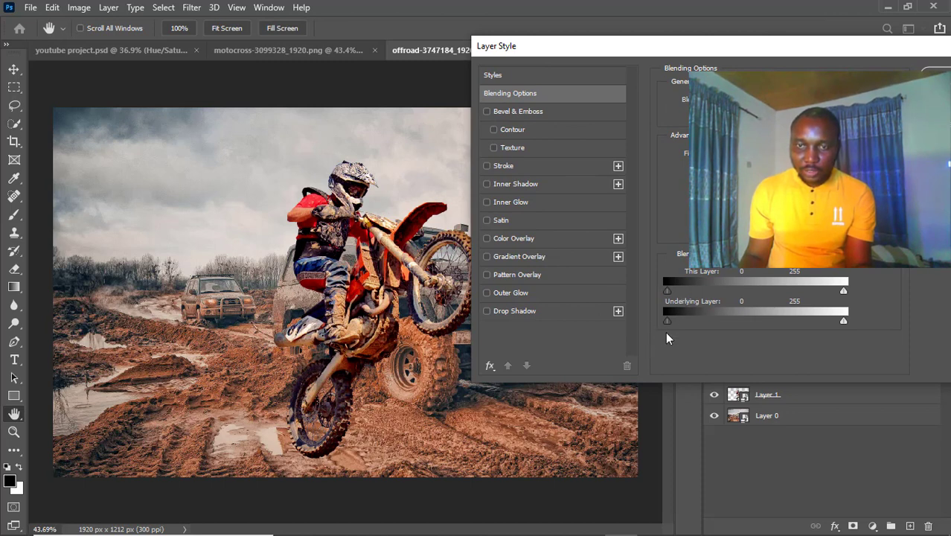
drag(667, 321, 726, 325)
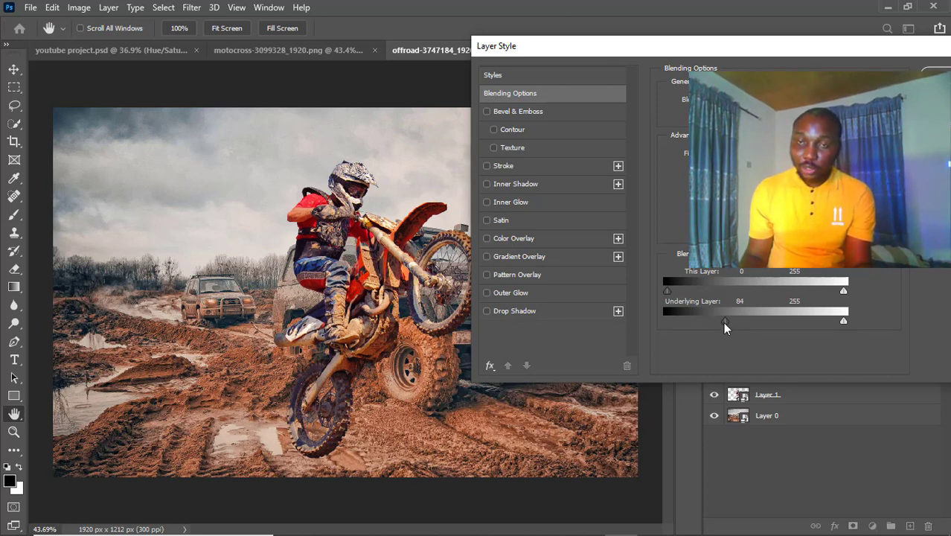
drag(722, 322, 657, 319)
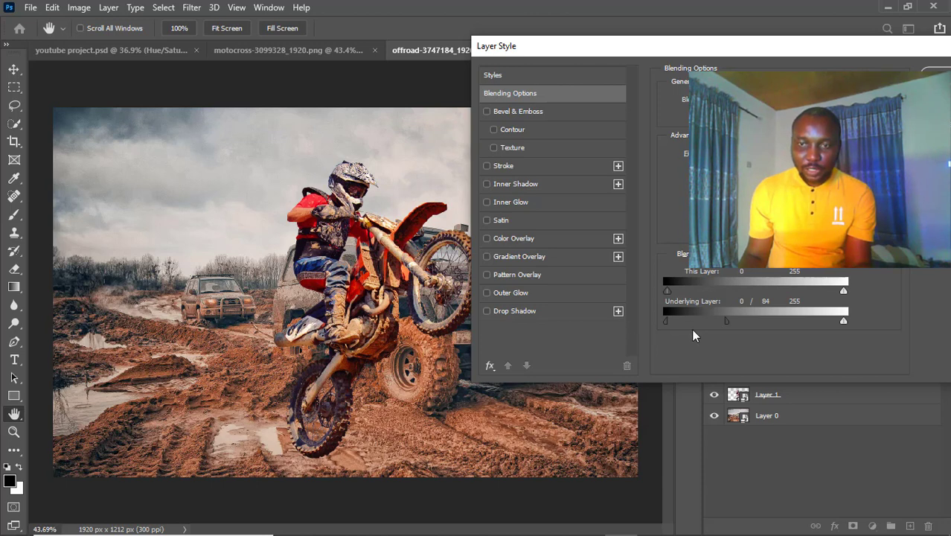
drag(727, 320, 687, 319)
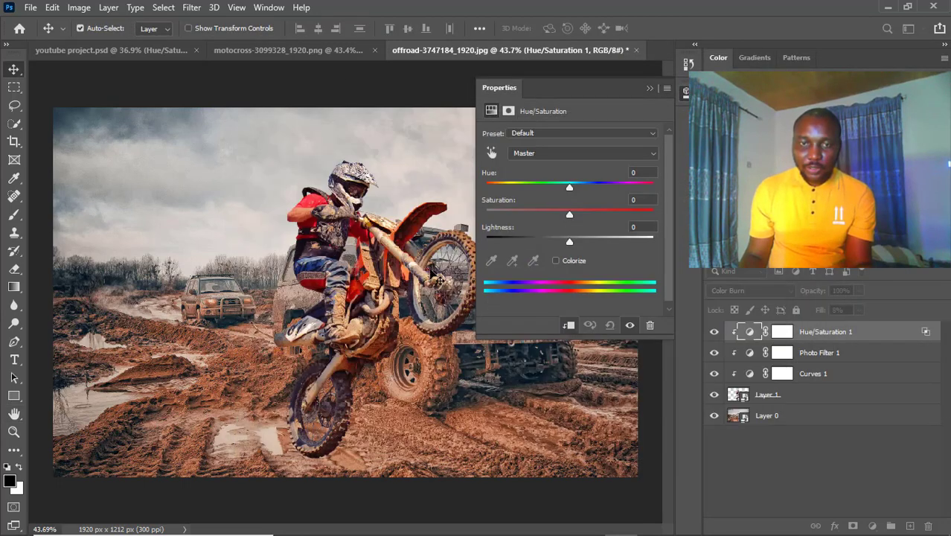
Step: Compare the rider with and without the Hue/Saturation, Photo Filter and Curves adjustments, and check the cutout with the background hidden
key(ctrl+plus)
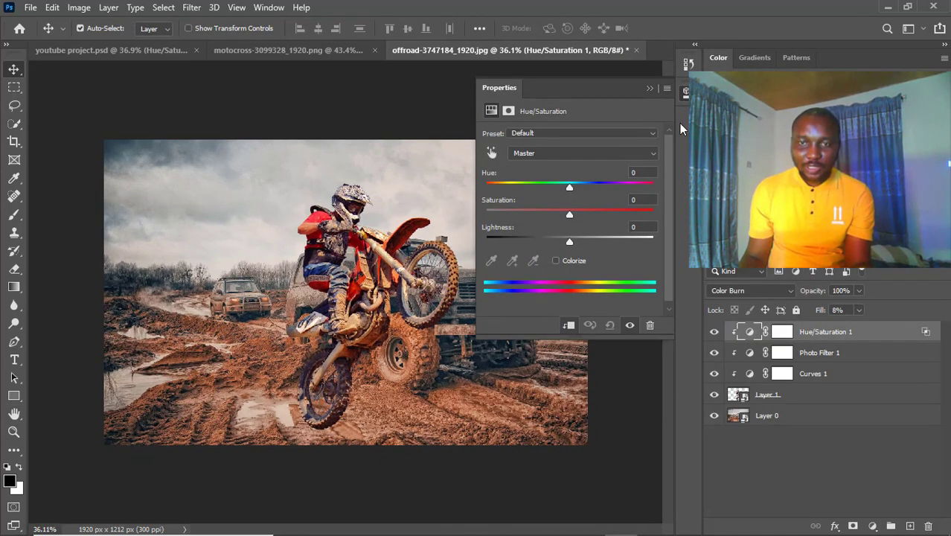
click(650, 87)
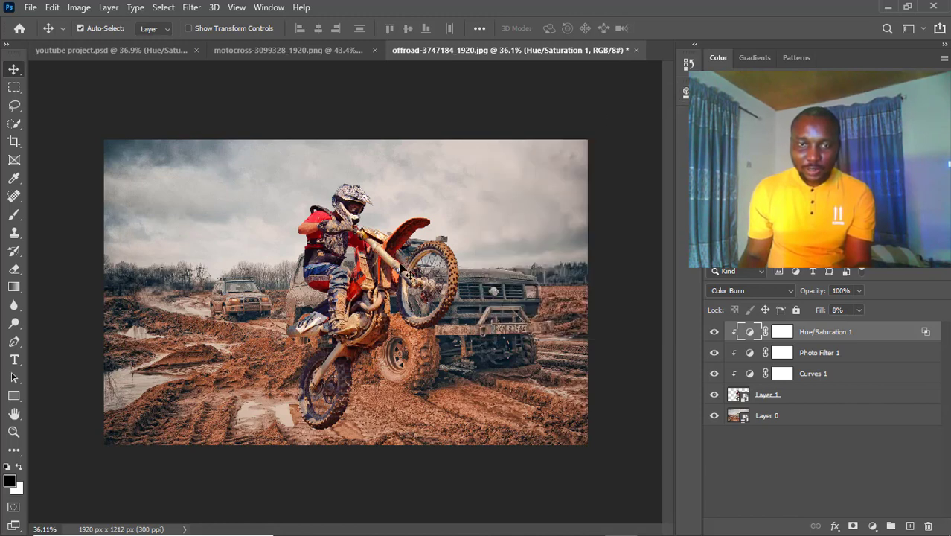
scroll(417, 274, up, 2)
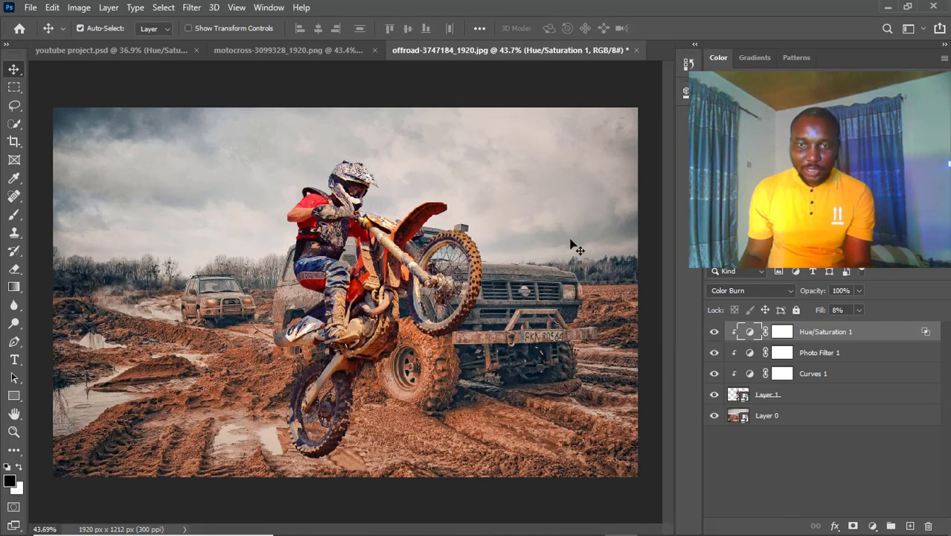
click(713, 335)
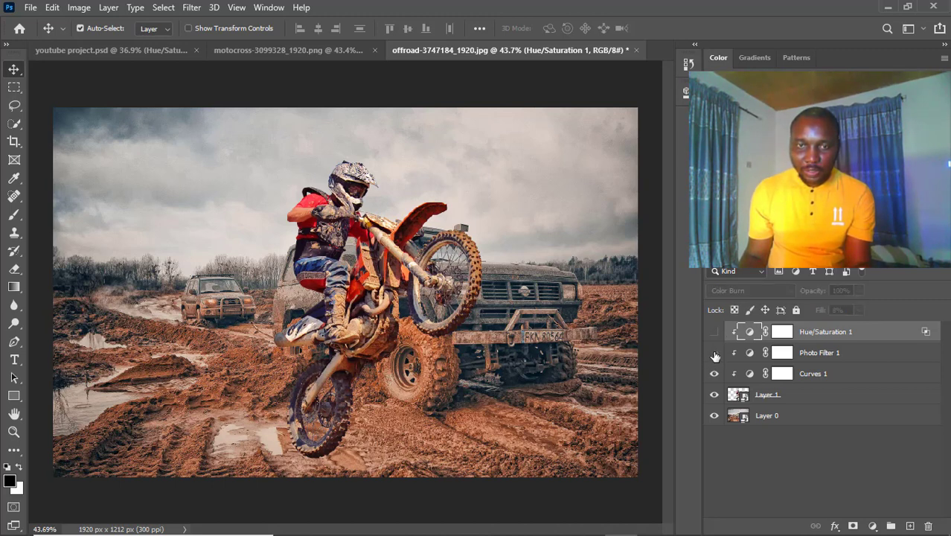
click(715, 354)
click(714, 375)
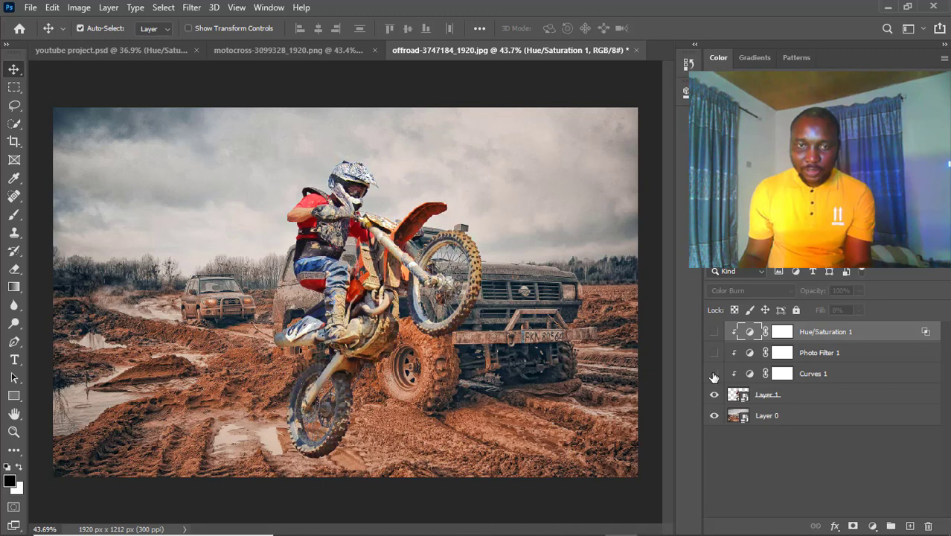
click(714, 373)
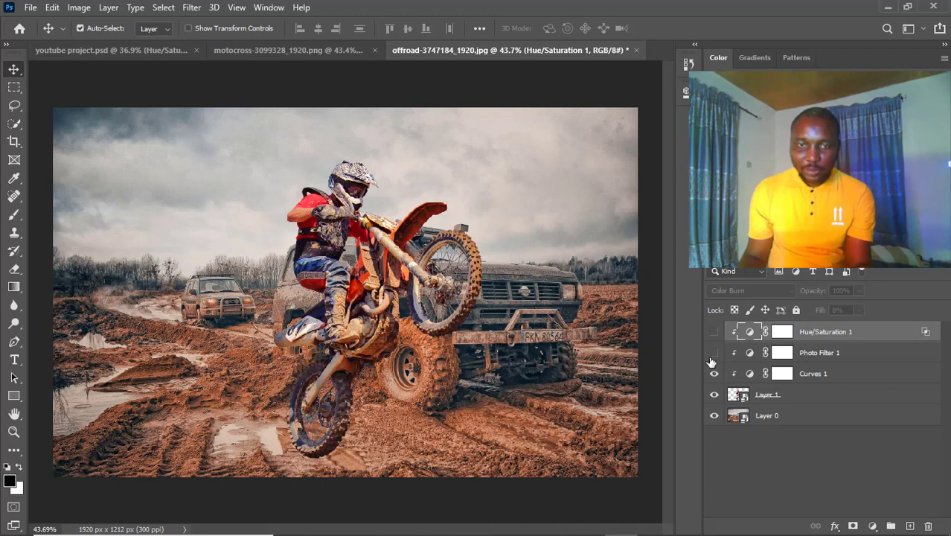
click(713, 353)
click(714, 332)
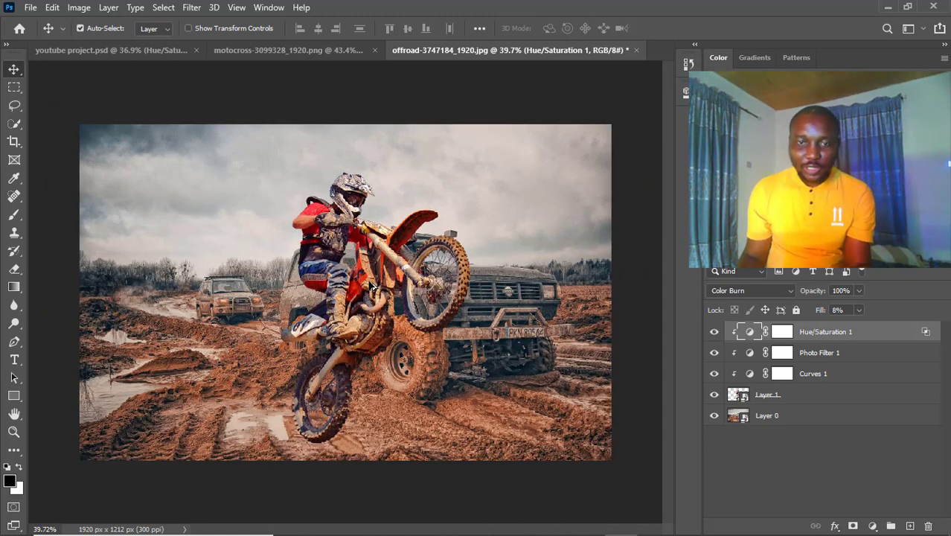
scroll(370, 263, down, 2)
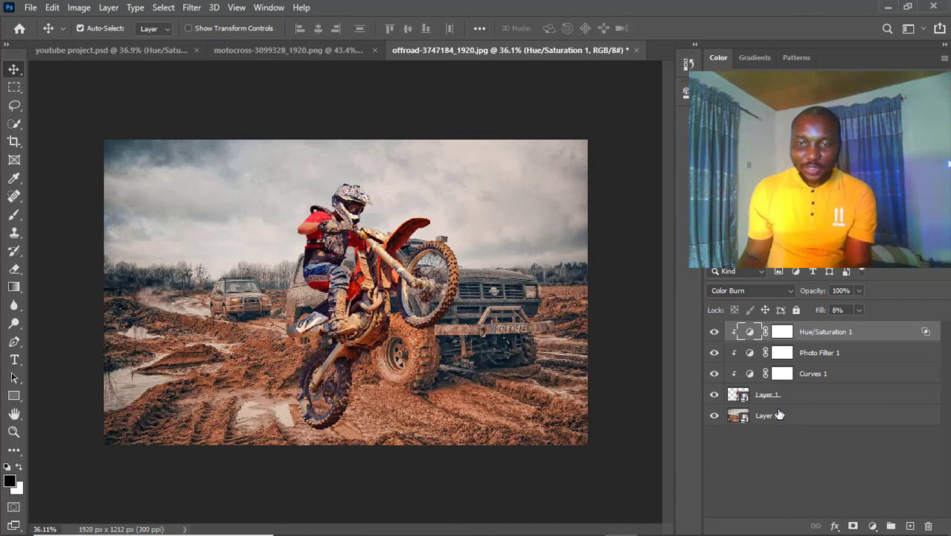
click(713, 416)
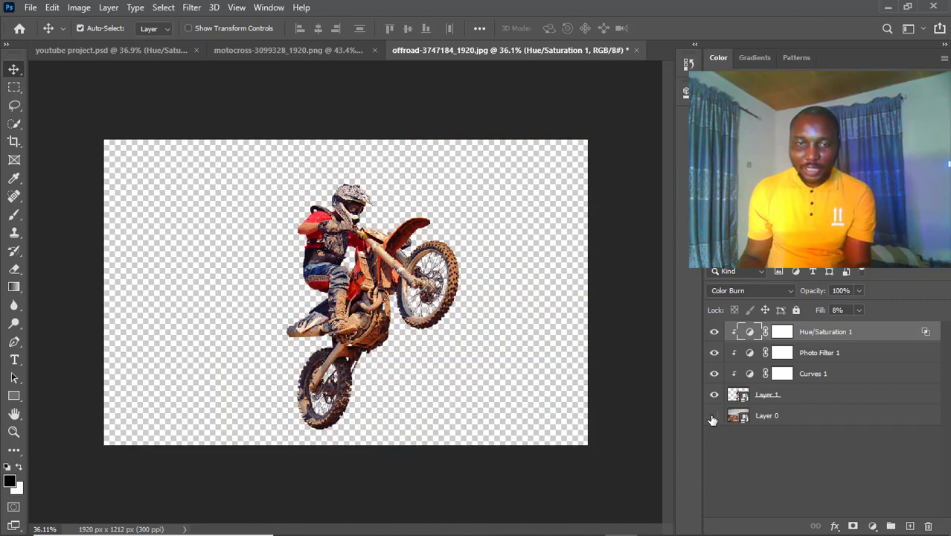
click(713, 417)
Step: Start a Path Blur on the off-road background layer, Layer 0
click(807, 411)
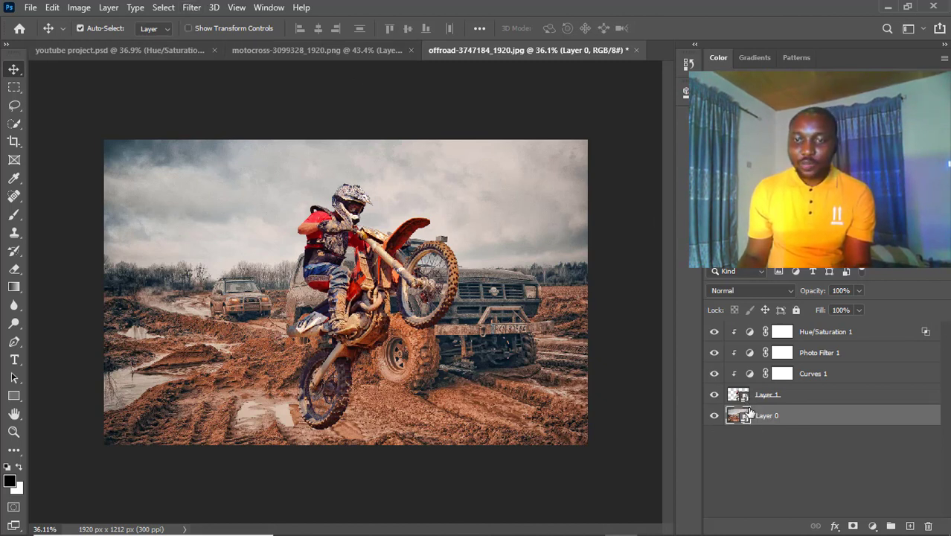
click(195, 7)
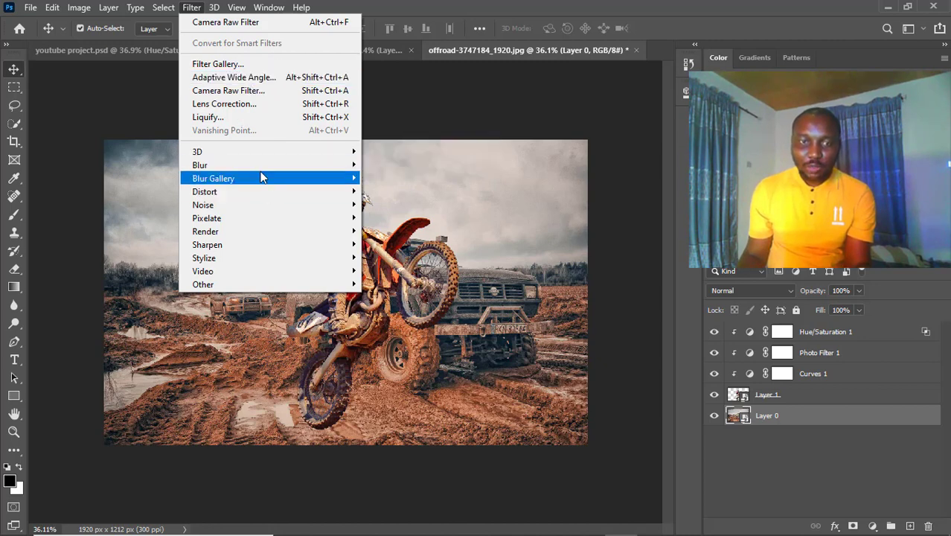
mouse_move(266, 179)
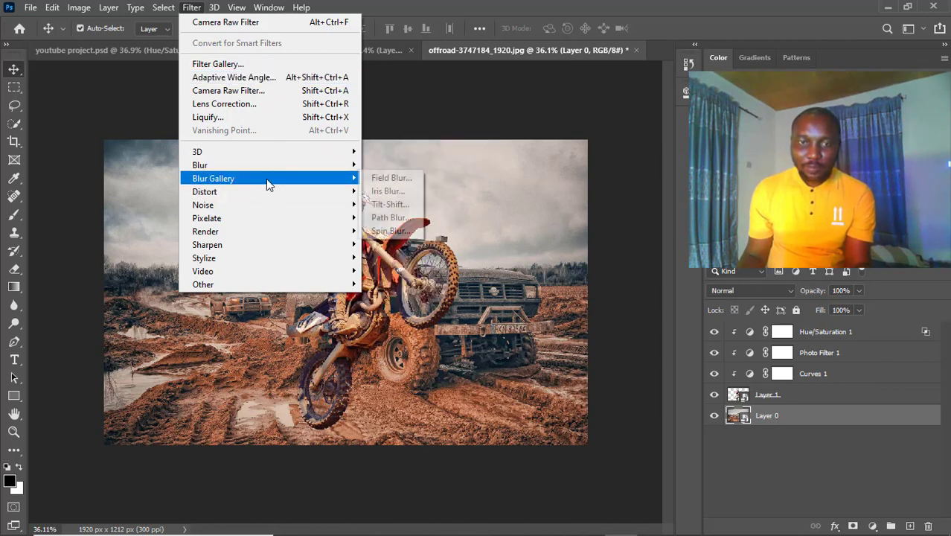
click(388, 217)
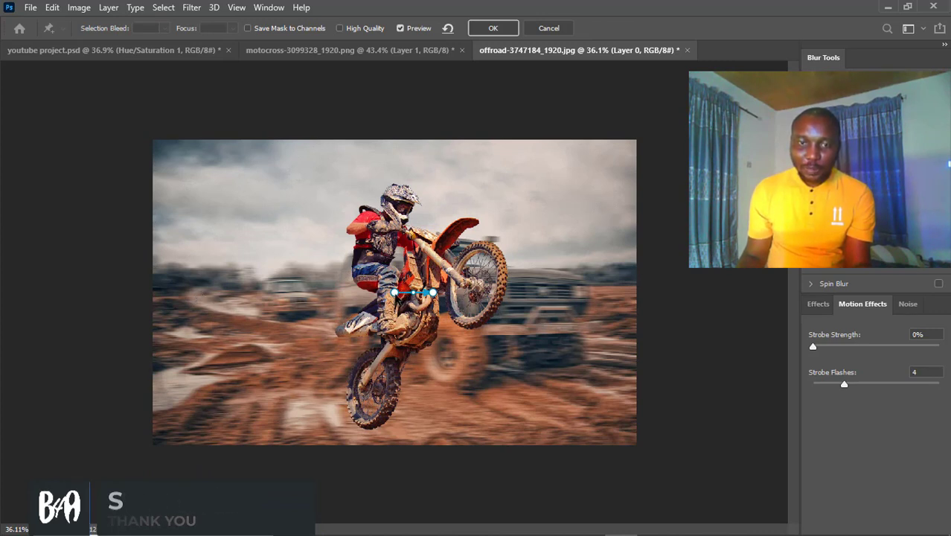
Step: Stretch the blur path across the scene, from left of the distant jeep to the image's right edge, sloping slightly downward
drag(393, 292, 214, 286)
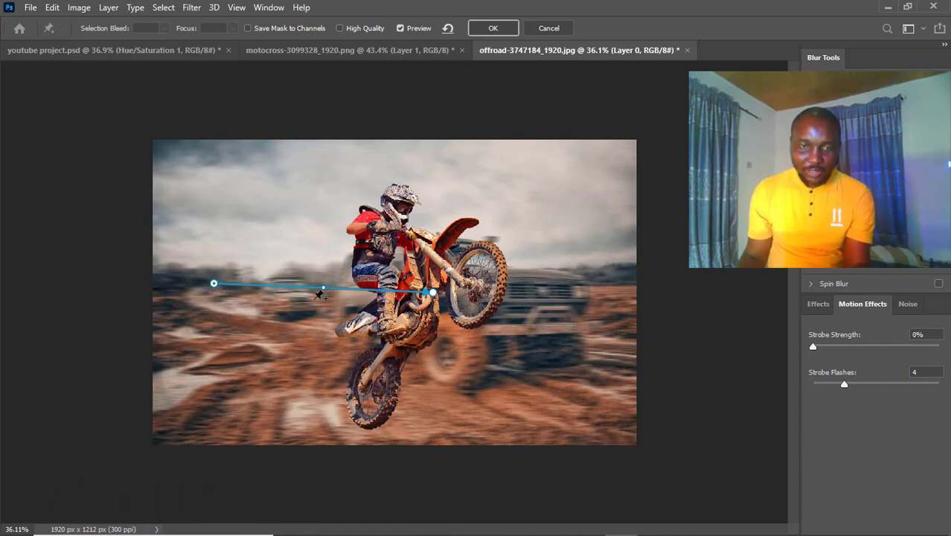
key(ctrl+z)
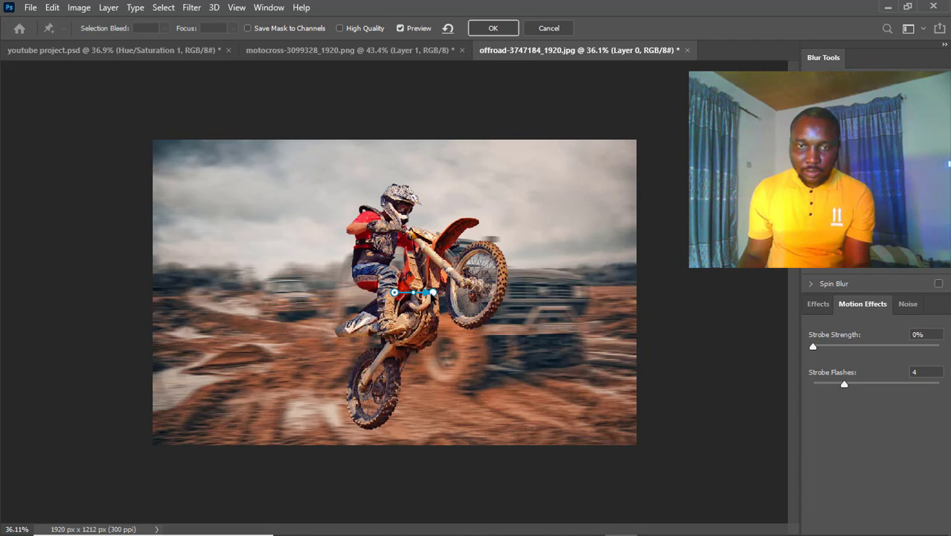
drag(432, 292, 643, 326)
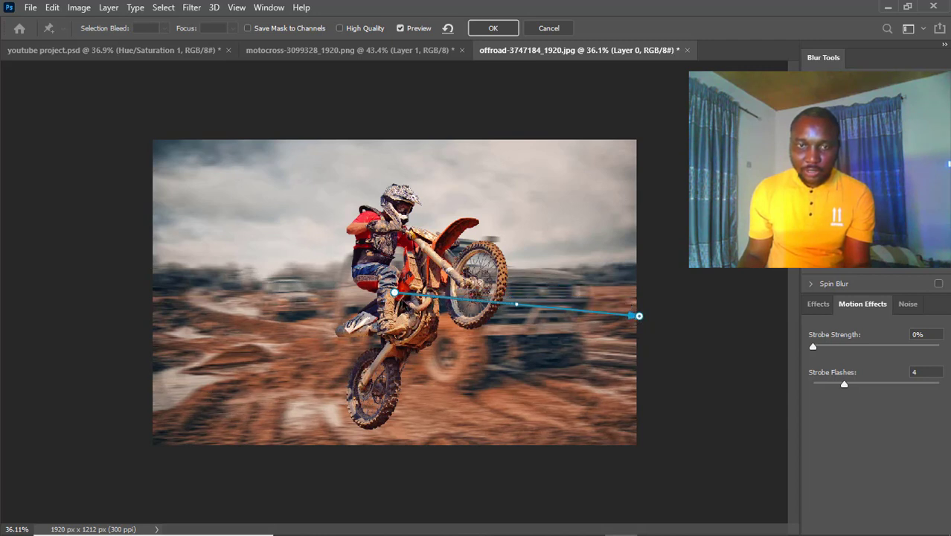
drag(394, 293, 228, 295)
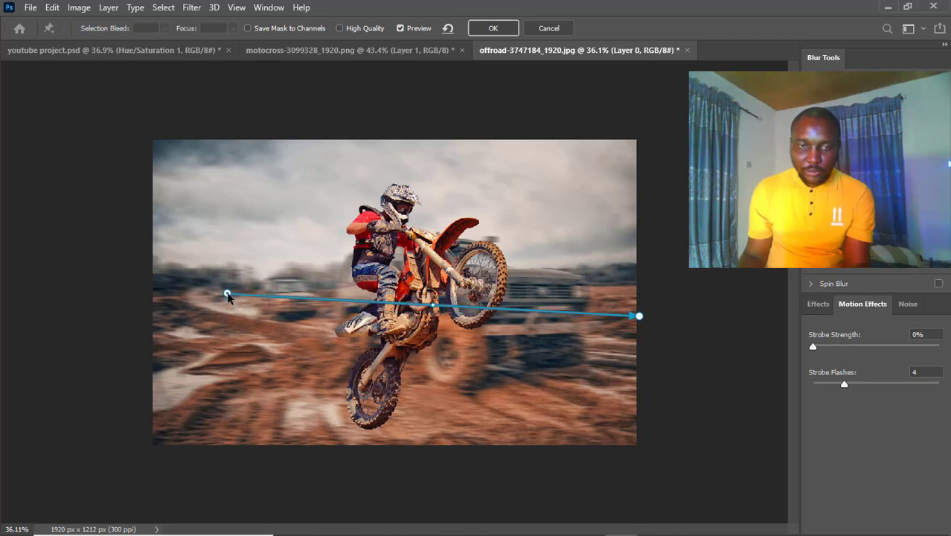
Step: Bend the blur path into a gentle S-curve with one point below the distant jeep and one over the bike's raised front wheel
click(288, 297)
drag(287, 297, 245, 308)
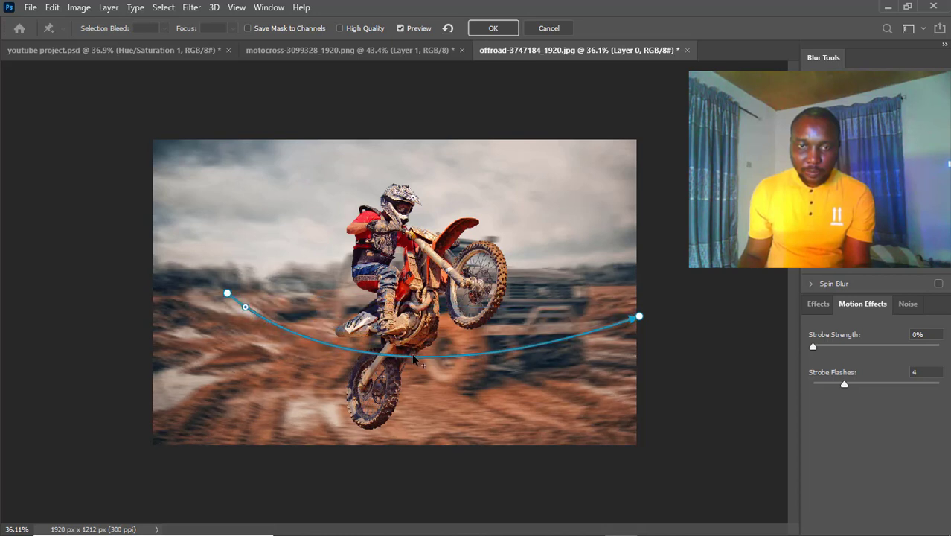
drag(415, 358, 434, 294)
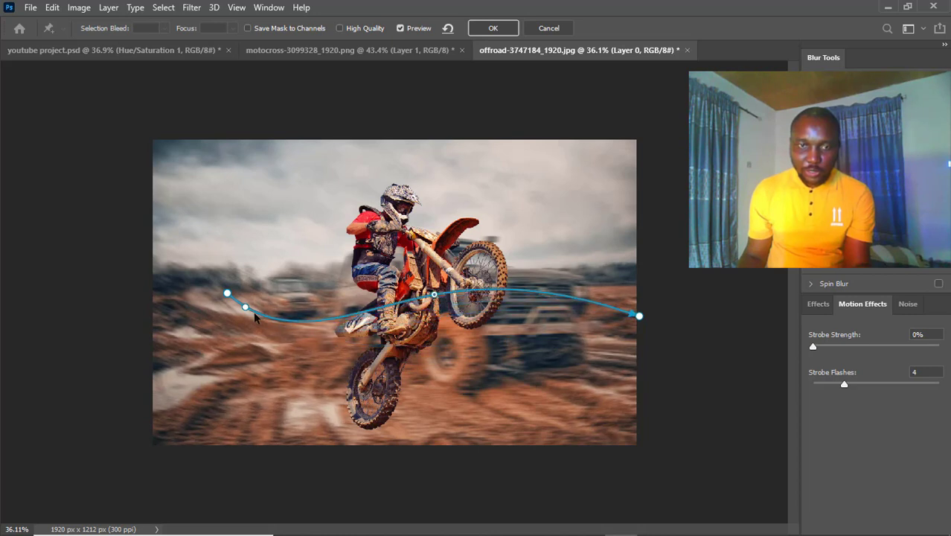
drag(246, 309, 296, 308)
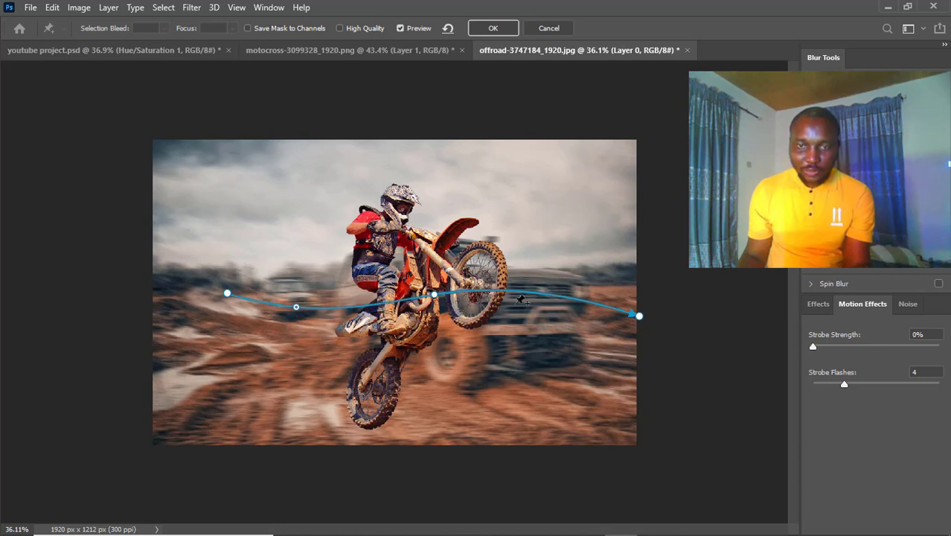
drag(435, 295, 437, 299)
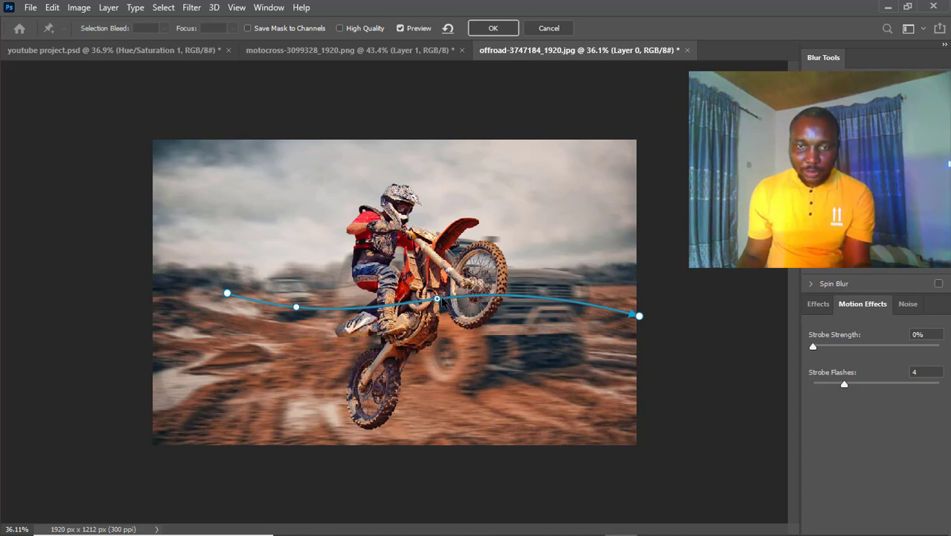
drag(436, 299, 503, 299)
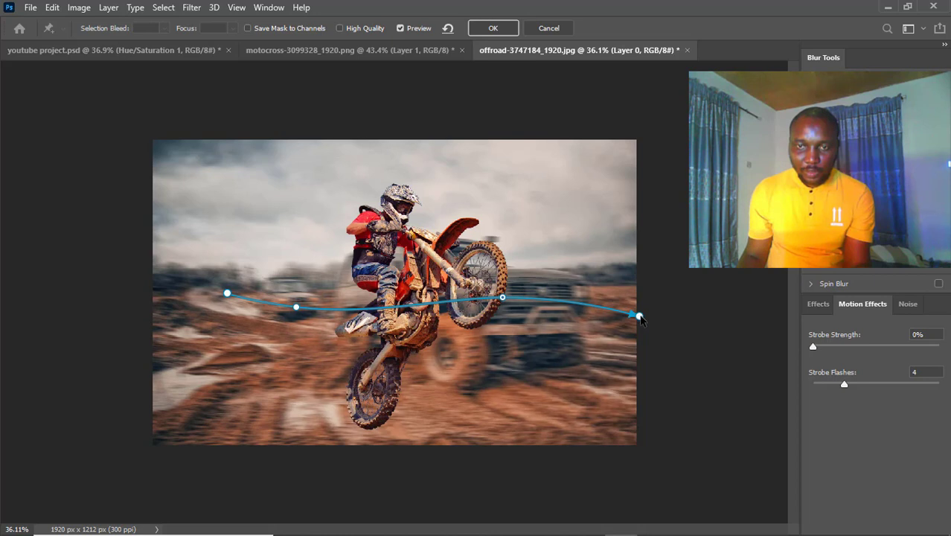
Step: Extend both ends of the blur path, its arrow beyond the image's right edge, and reshape the curve with an extra point left of the distant jeep
drag(639, 315, 700, 300)
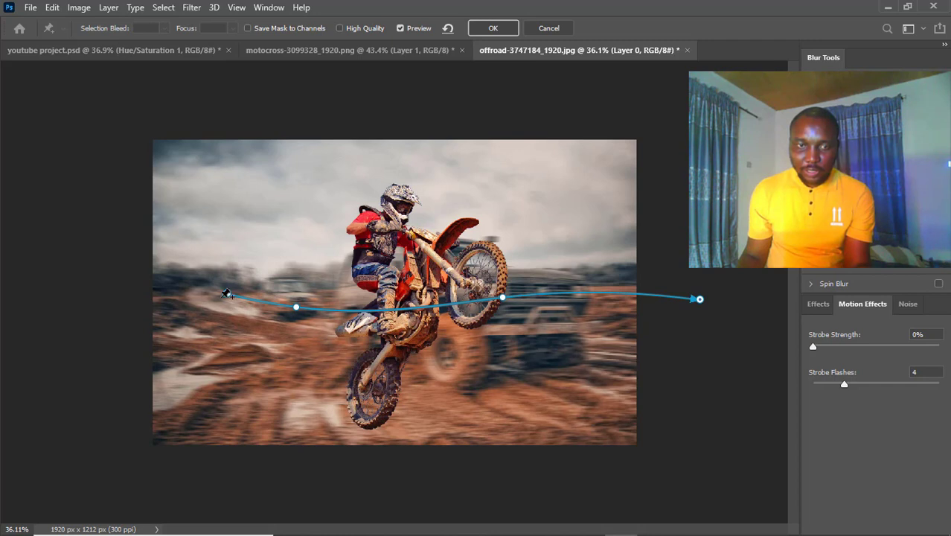
drag(227, 294, 209, 291)
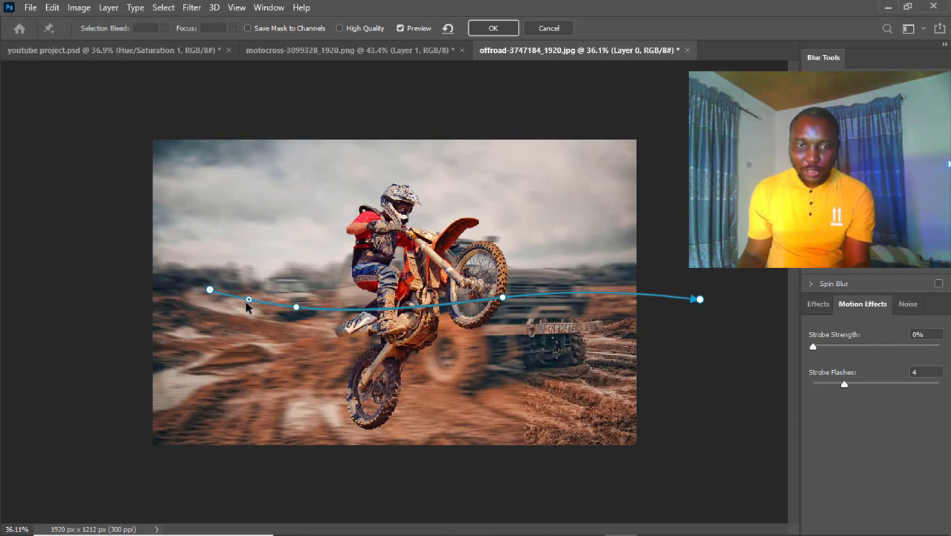
click(243, 303)
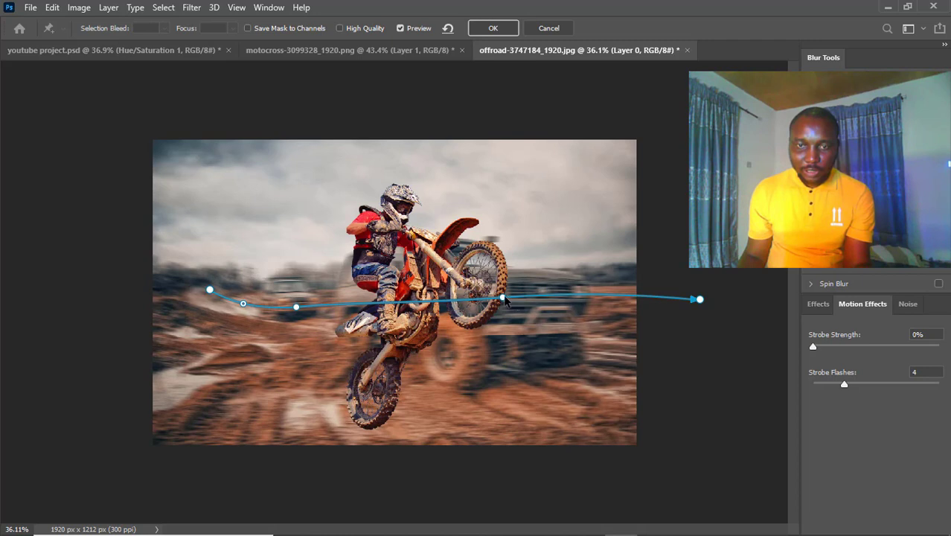
drag(504, 299, 456, 289)
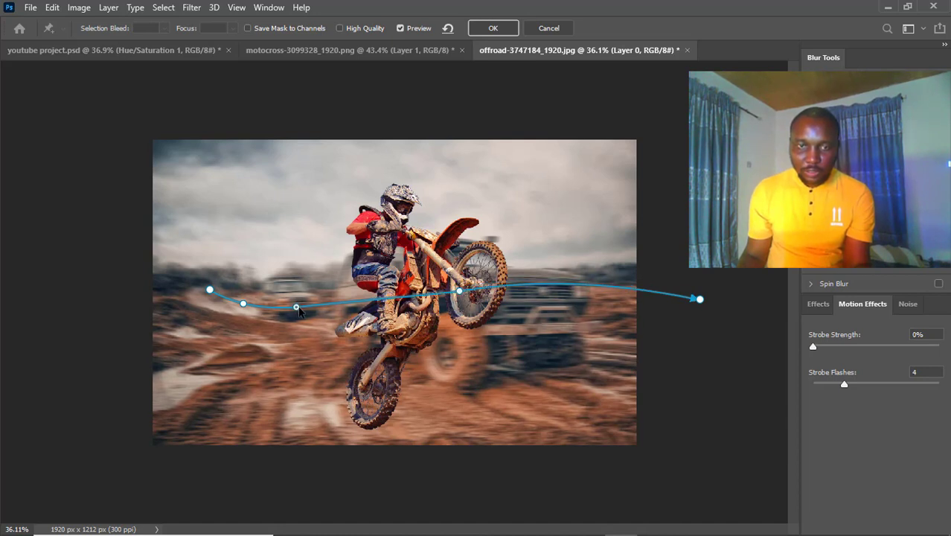
drag(298, 309, 336, 312)
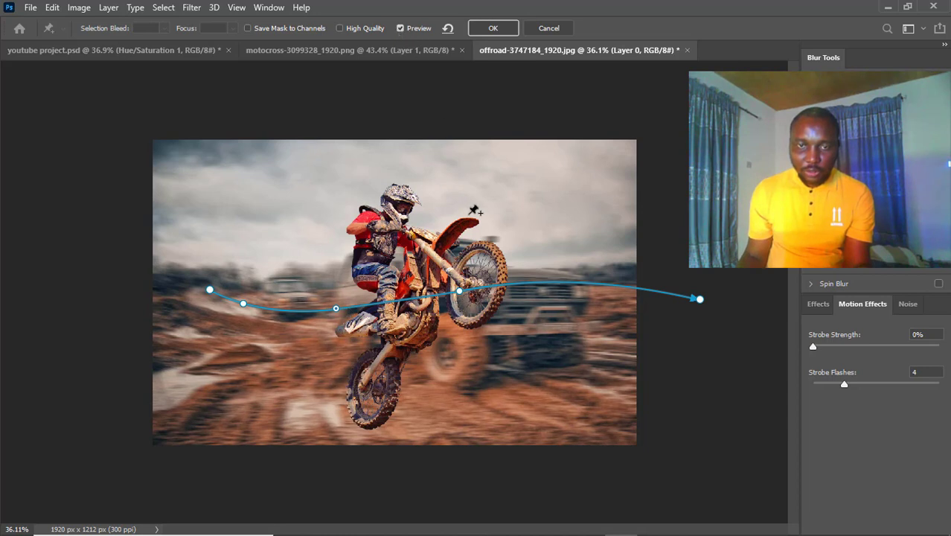
Step: With the blur preview switched off, hook the path's start back towards the distant jeep around an extra bend point, and switch the preview on again
click(400, 29)
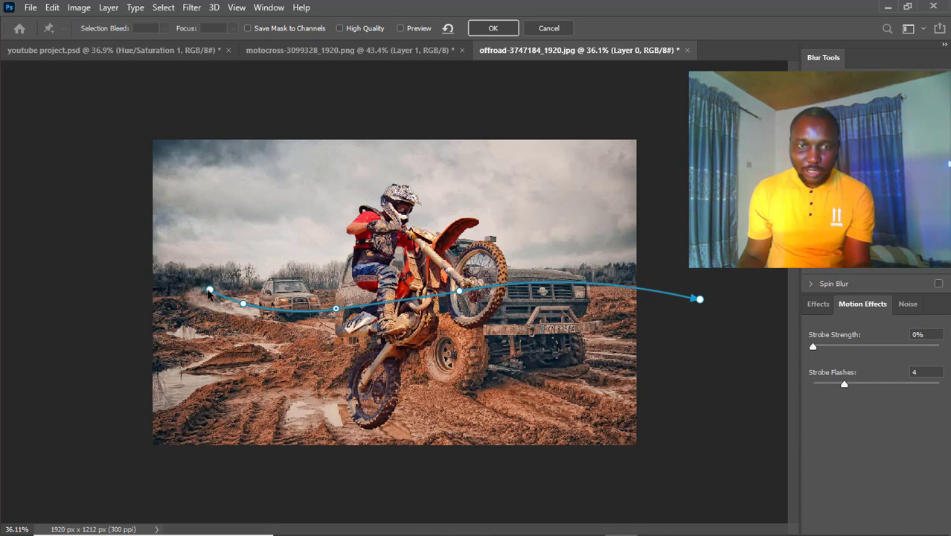
drag(213, 294, 259, 289)
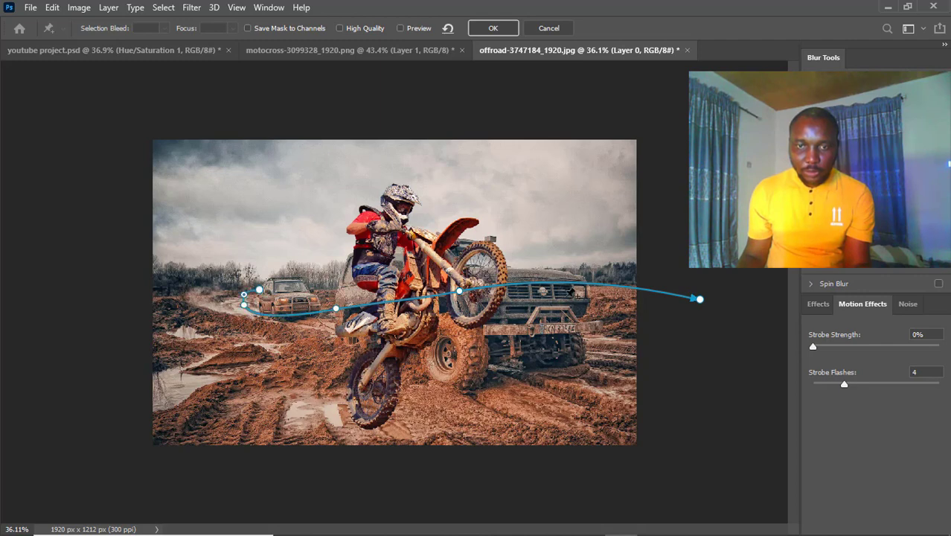
click(402, 28)
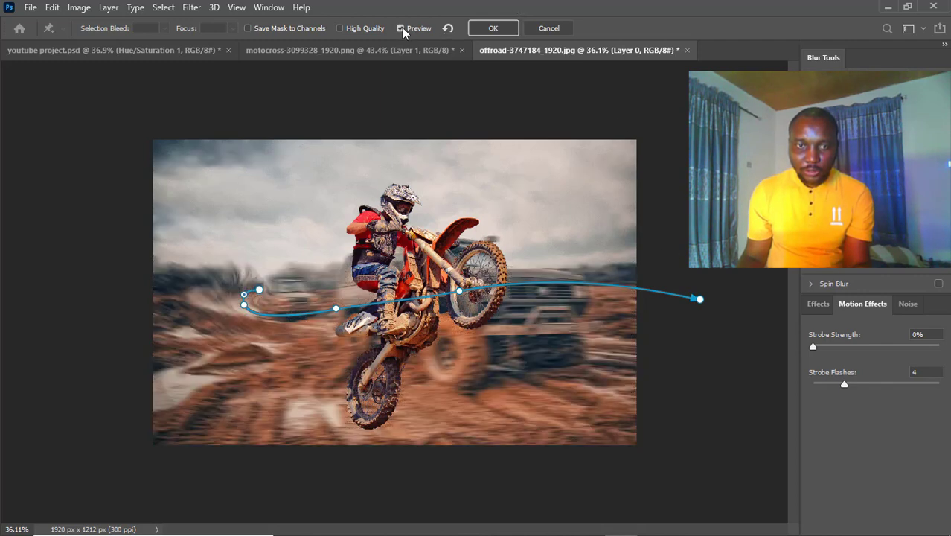
click(252, 287)
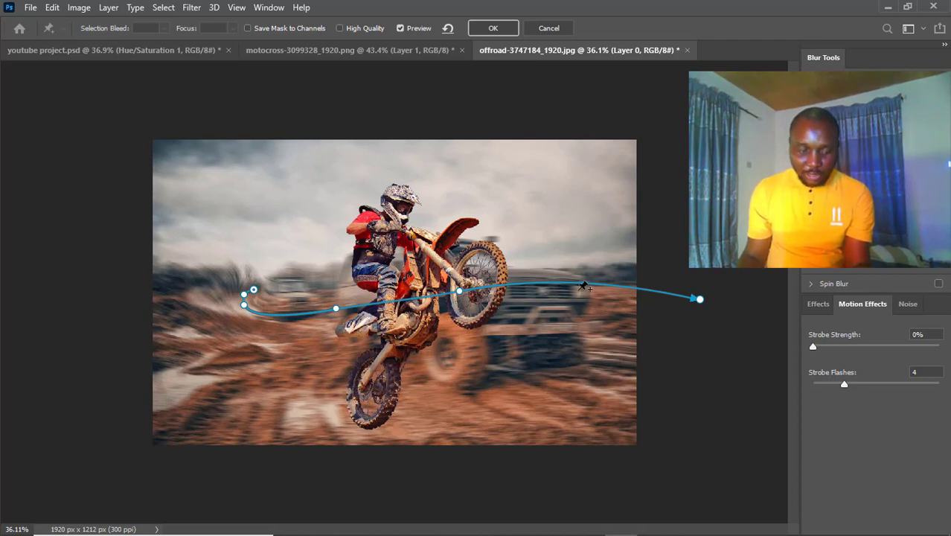
Step: Move the path's start left of its bend points, shift the point near the rider's boot slightly right and down, and apply the Path Blur
scroll(581, 260, up, 3)
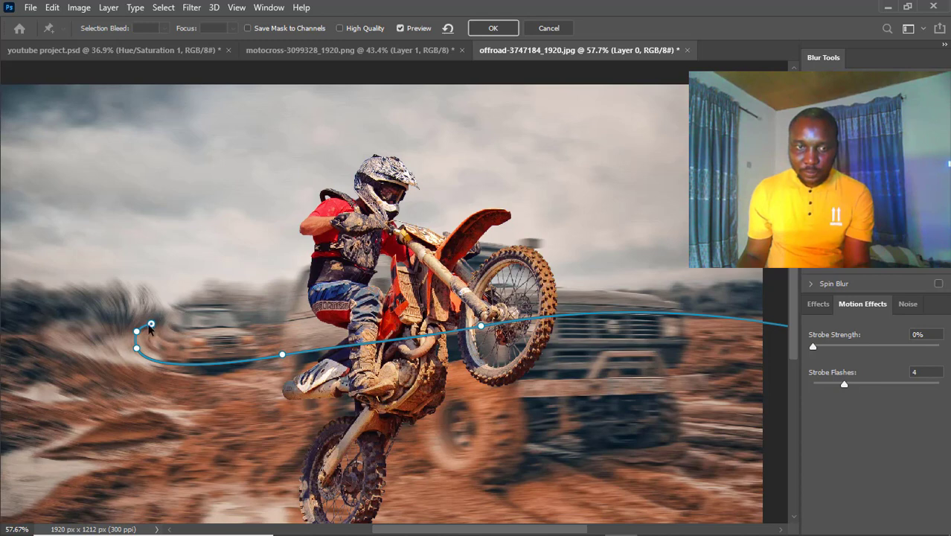
mouse_move(151, 323)
mouse_down()
mouse_move(142, 320)
mouse_move(149, 325)
mouse_up()
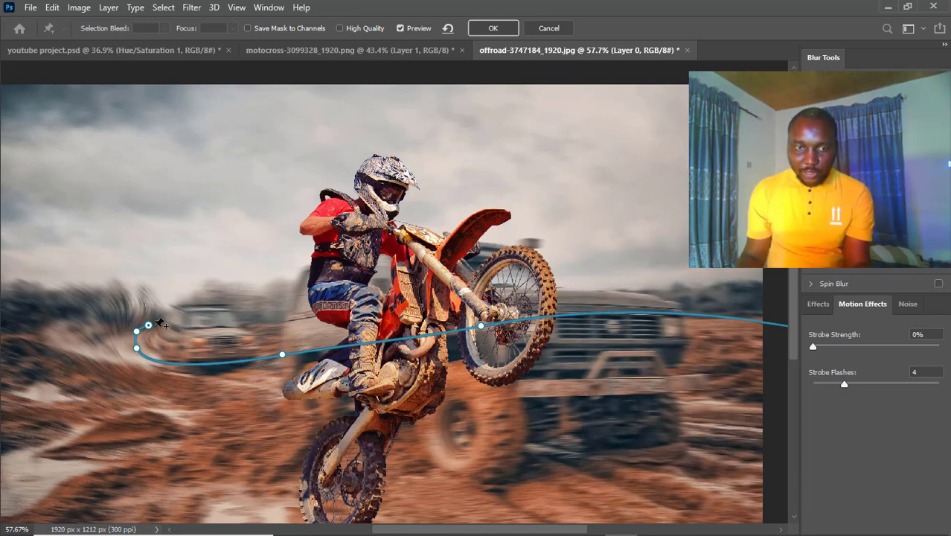
drag(149, 328, 119, 332)
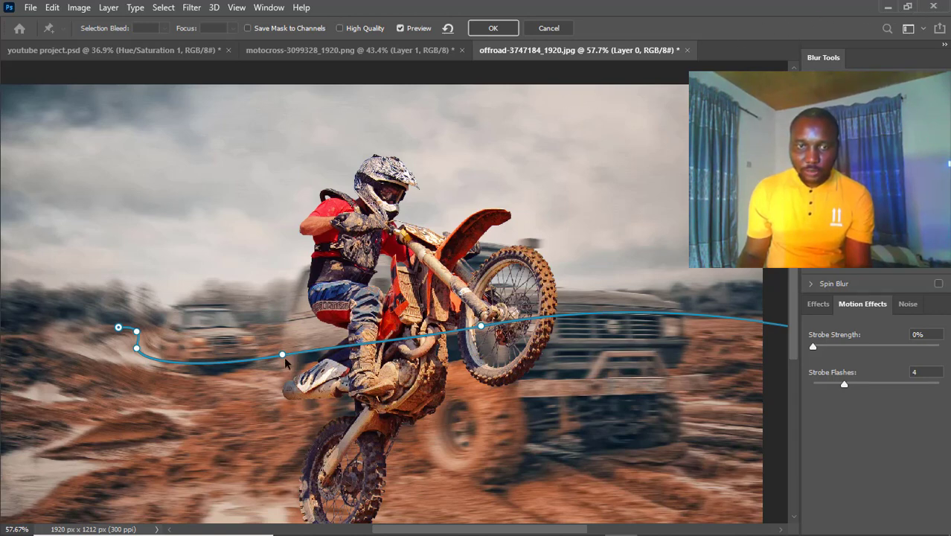
drag(282, 356, 305, 361)
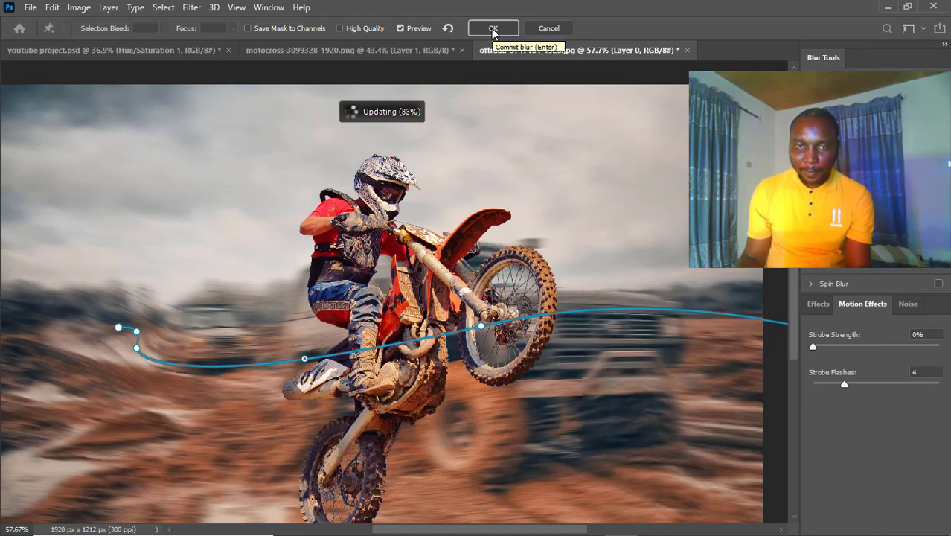
click(491, 30)
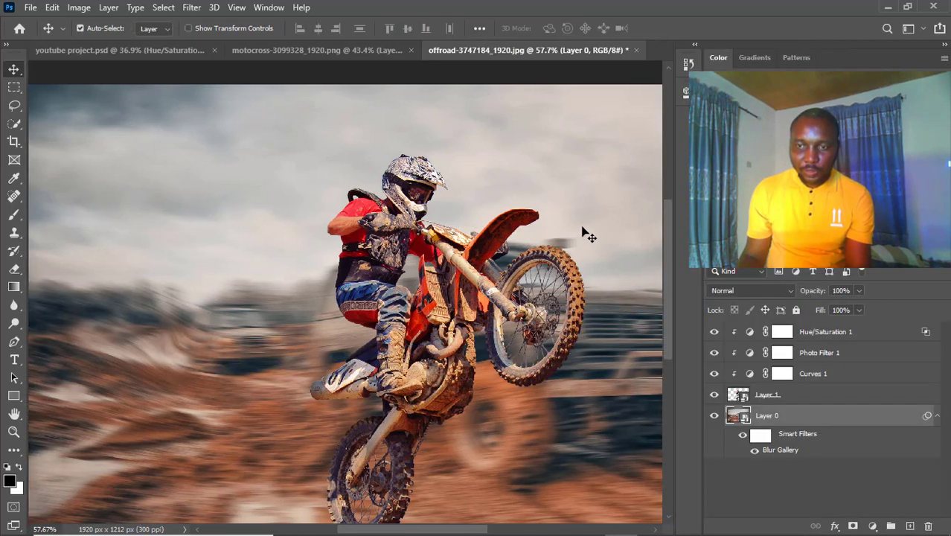
Step: Inspect the blurred composite and hide Layer 0's Smart Filters to show the sharp background
scroll(297, 290, down, 3)
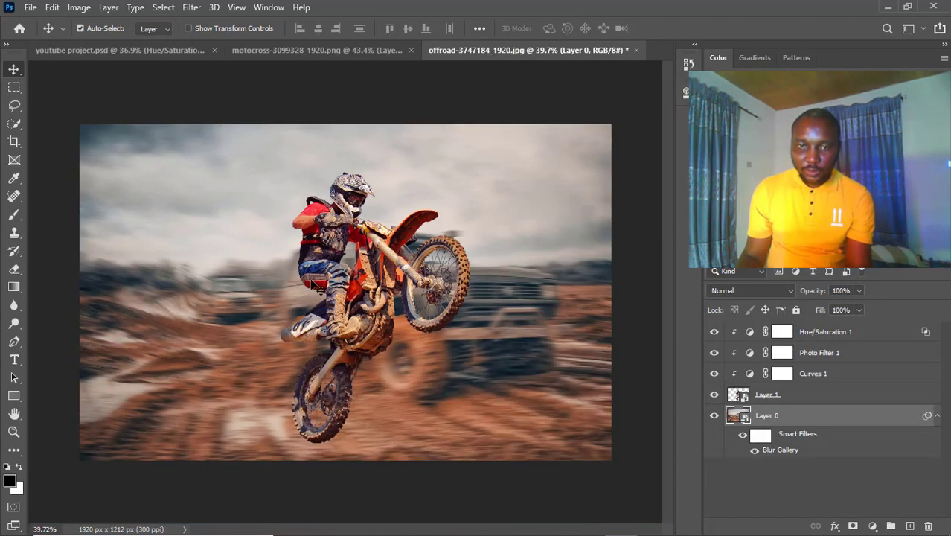
scroll(317, 282, down, 1)
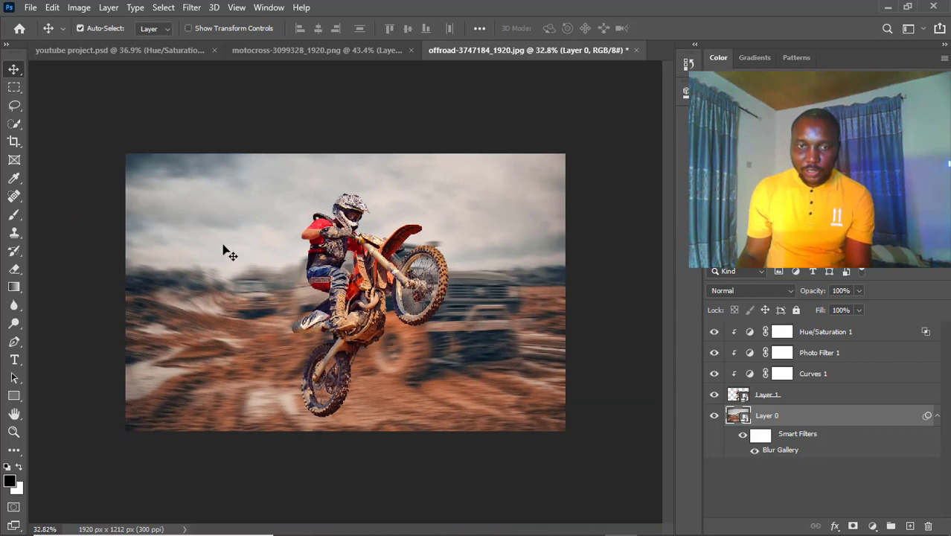
scroll(253, 283, up, 1)
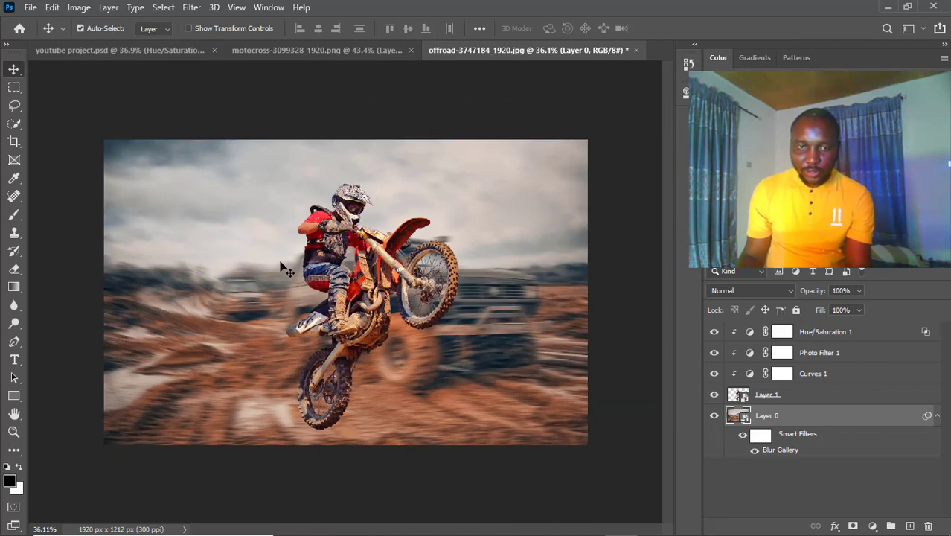
scroll(271, 267, up, 1)
scroll(272, 268, down, 1)
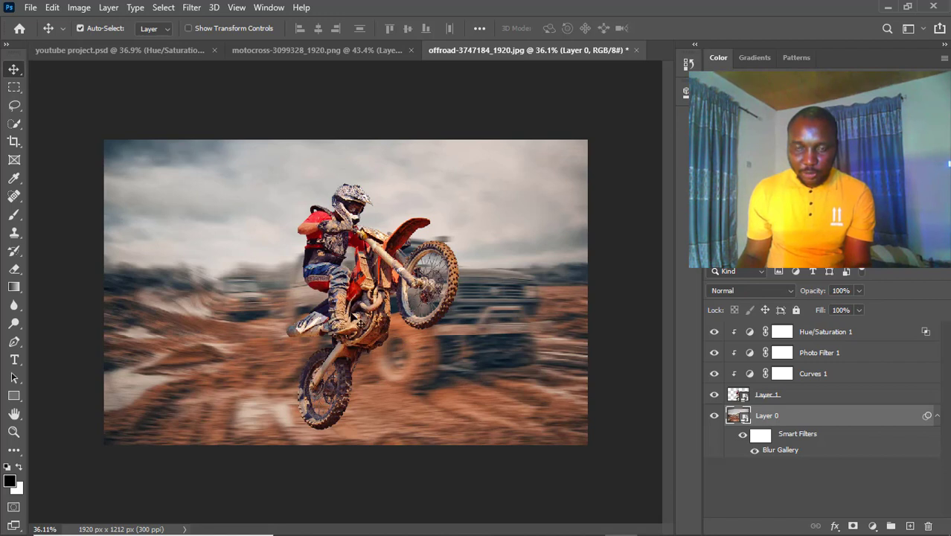
click(746, 435)
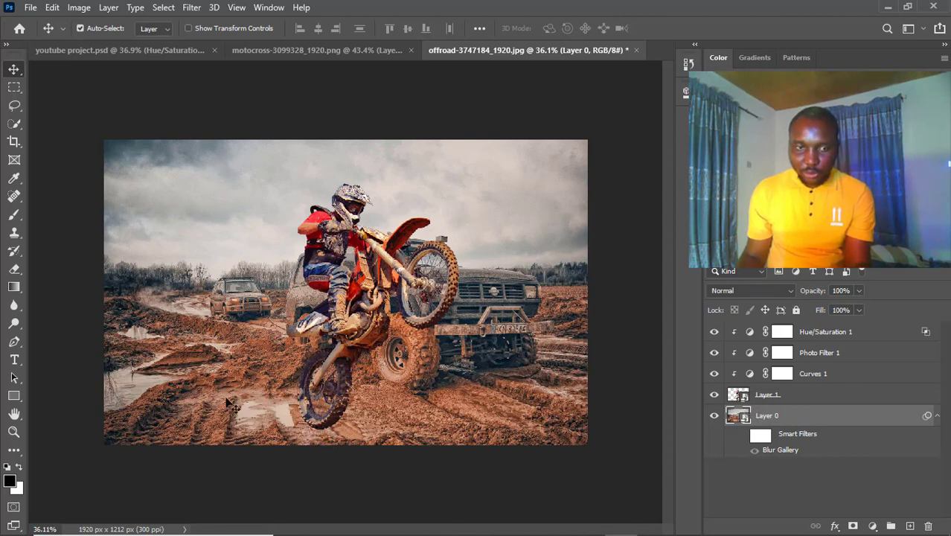
Step: Copy a lassoed patch of sharp mud beneath the bike's rear wheel from Layer 0 onto a new layer above Hue/Saturation 1
click(13, 106)
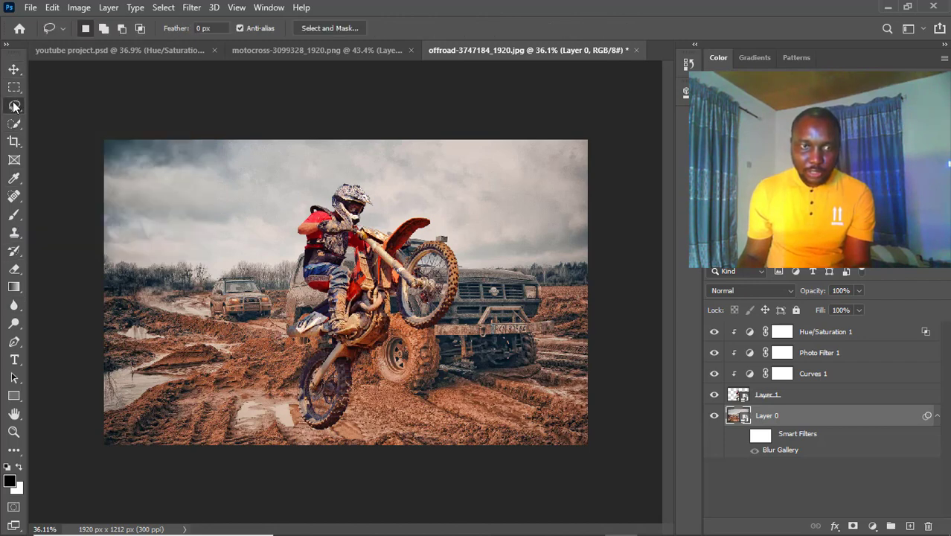
right_click(13, 107)
click(13, 106)
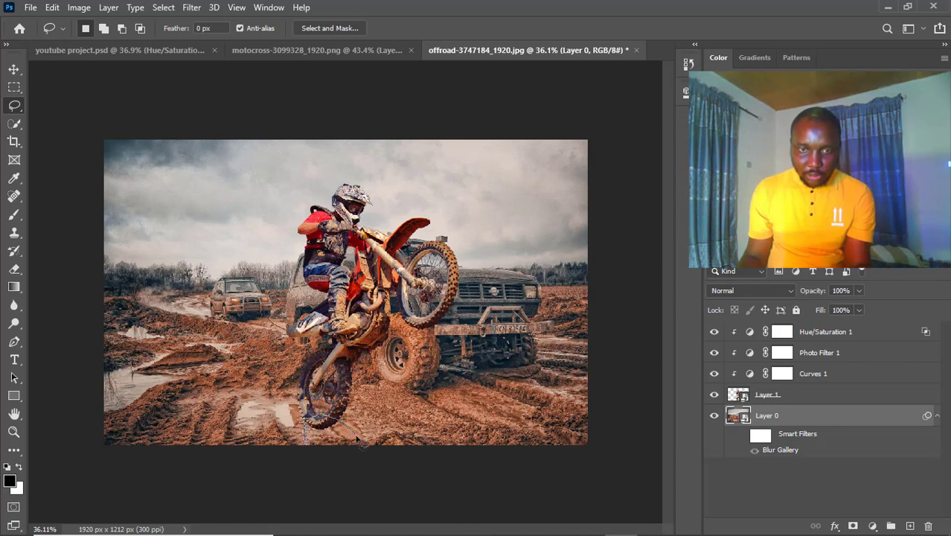
mouse_move(303, 417)
mouse_down()
mouse_move(304, 435)
mouse_move(357, 444)
mouse_move(350, 435)
mouse_up()
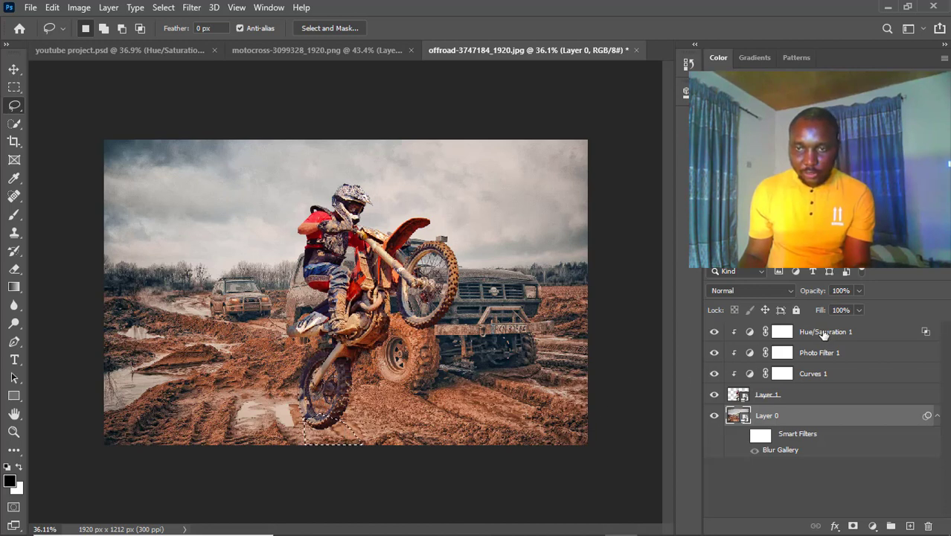
mouse_move(767, 524)
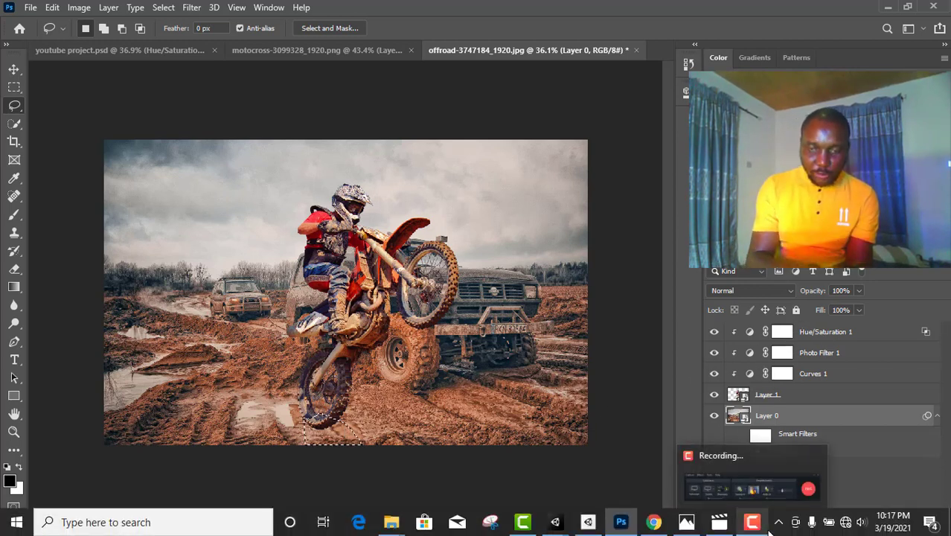
key(ctrl+j)
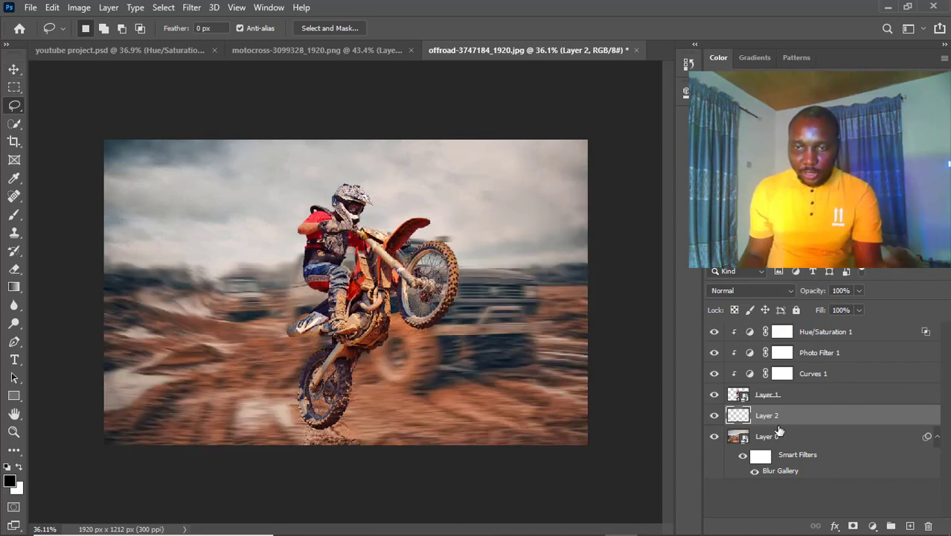
drag(779, 418, 789, 331)
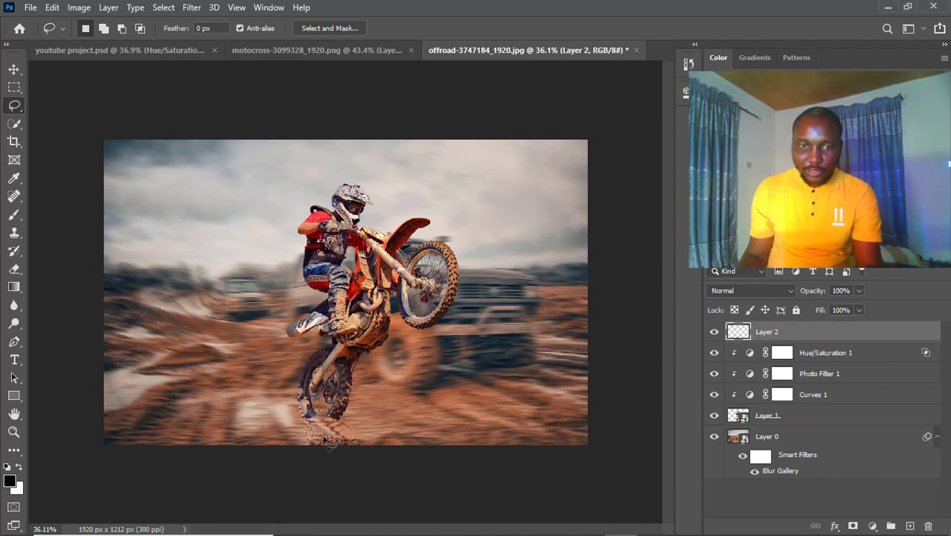
click(14, 69)
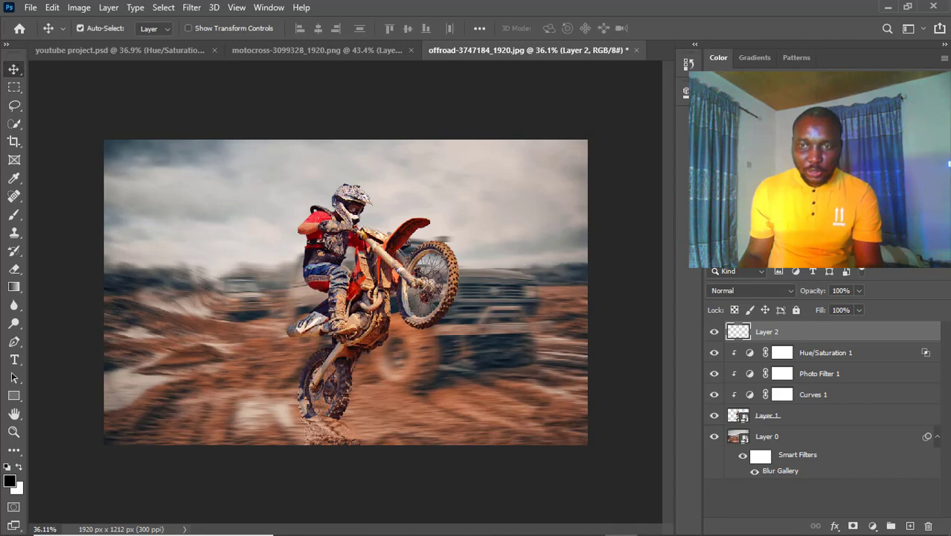
Step: Apply a Path Blur to the mud patch on Layer 2, with a short path sloping slightly down to the right beneath the rear wheel
click(192, 8)
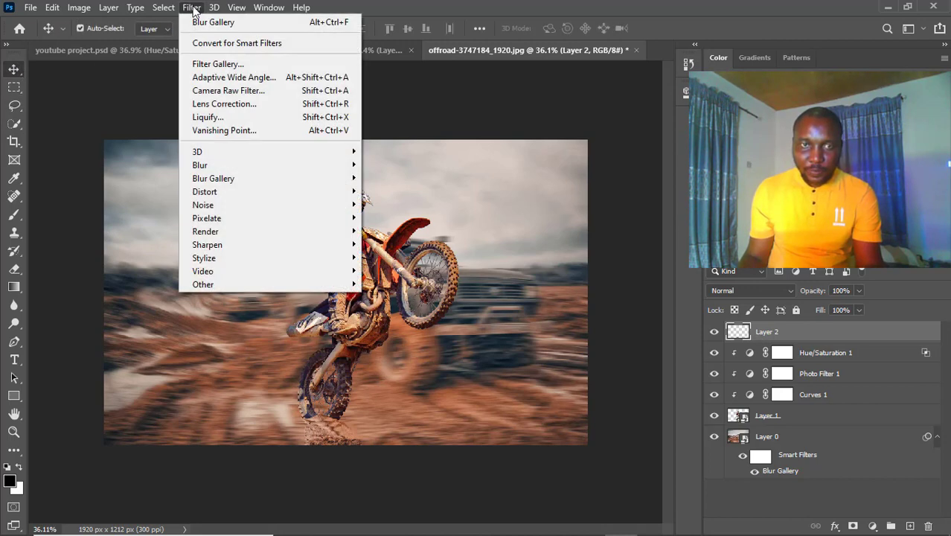
mouse_move(260, 171)
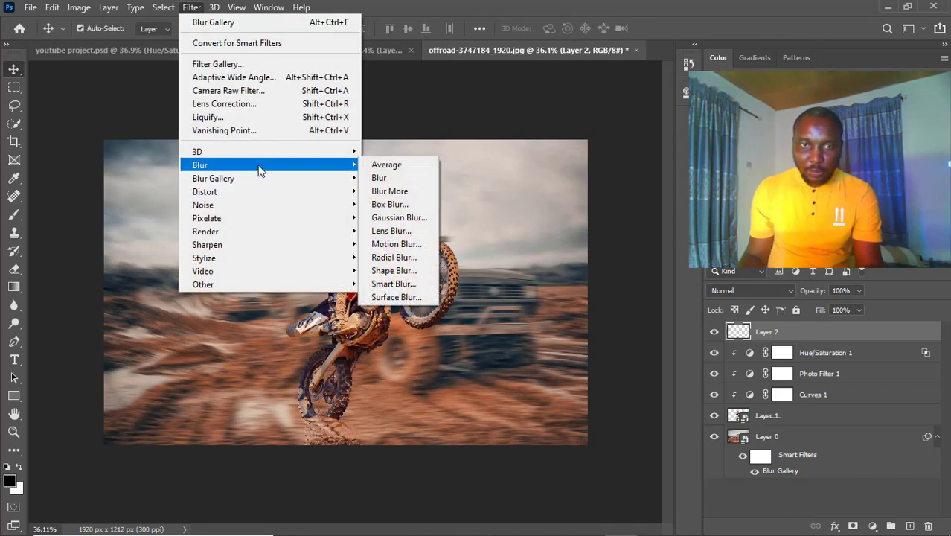
mouse_move(313, 179)
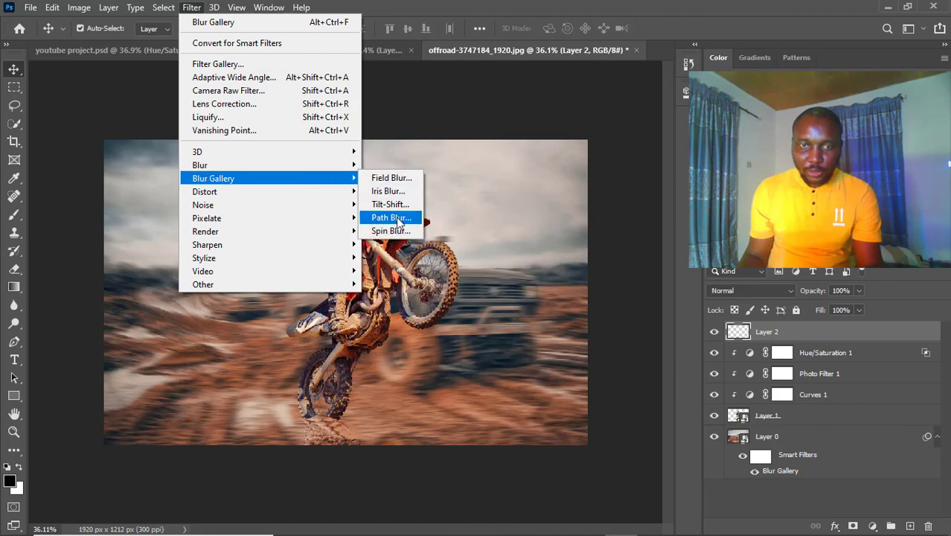
click(397, 222)
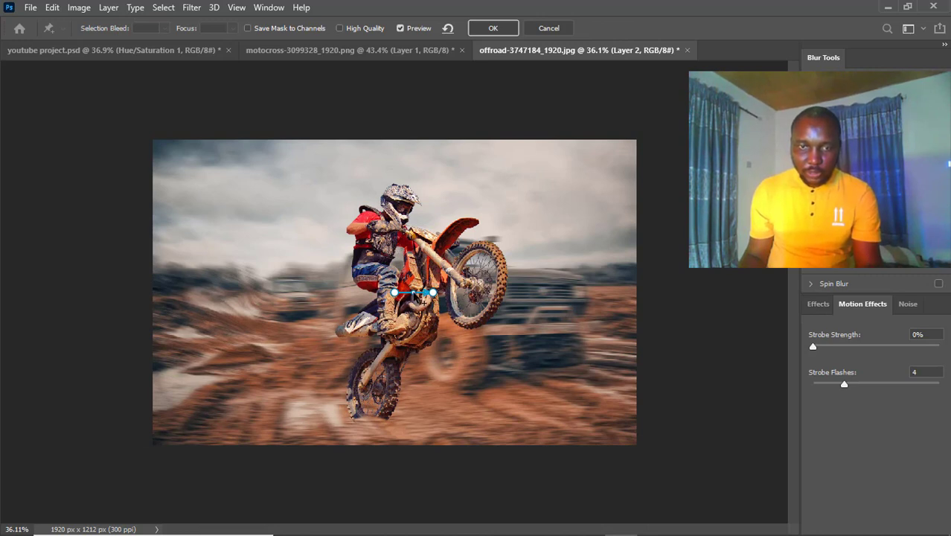
drag(433, 293, 414, 444)
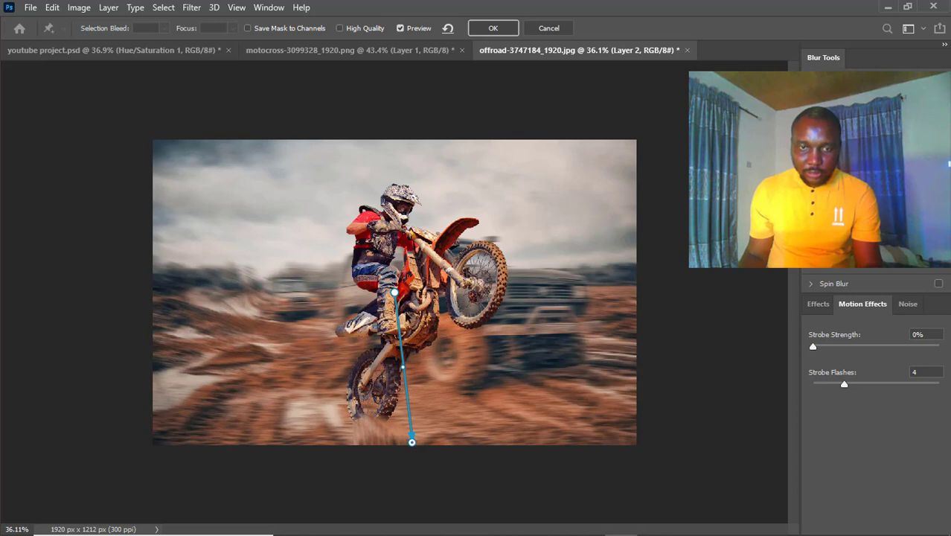
drag(395, 292, 347, 436)
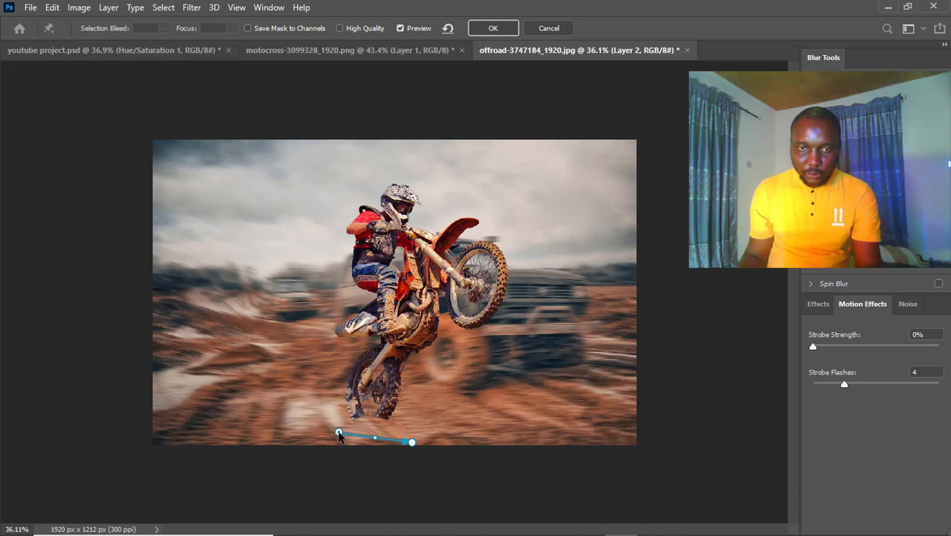
click(493, 29)
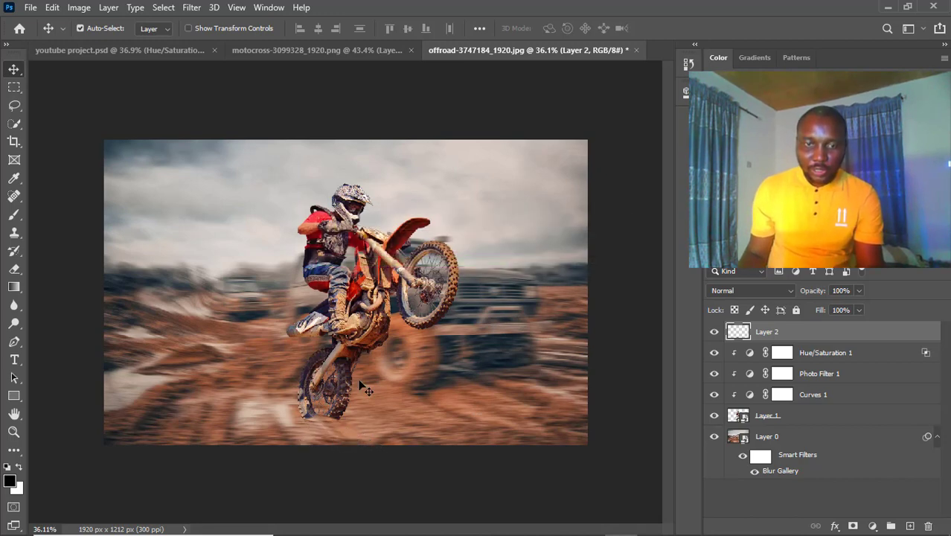
Step: Start a Spin Blur on Layer 1, the motocross rider
scroll(362, 349, up, 2)
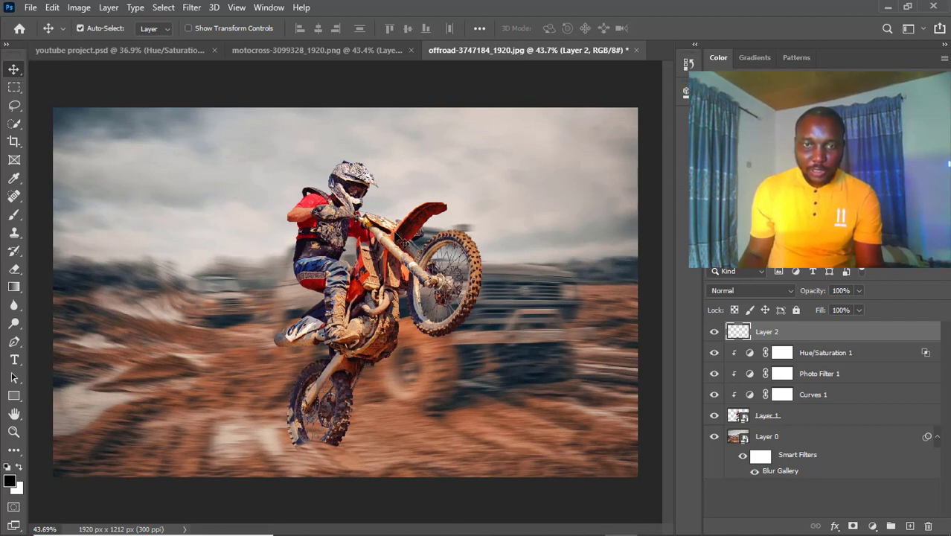
click(400, 238)
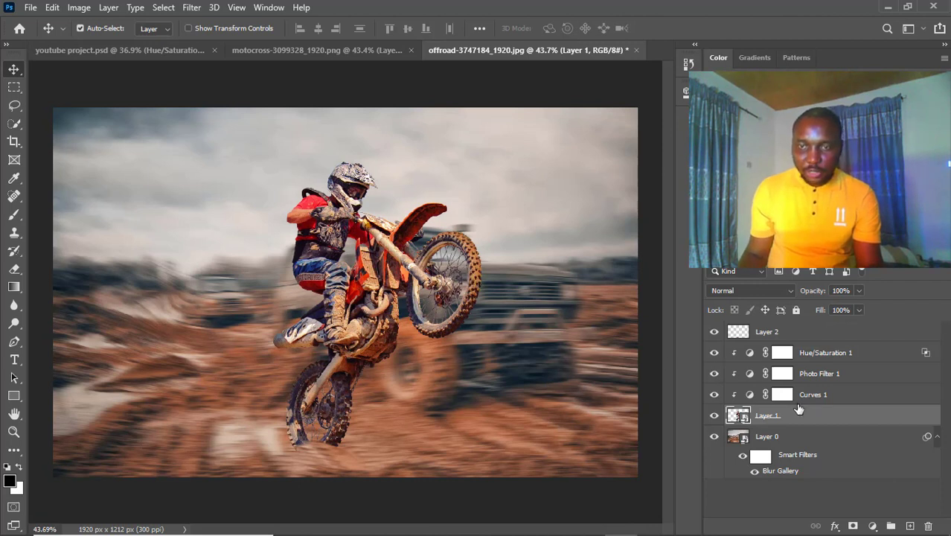
click(872, 526)
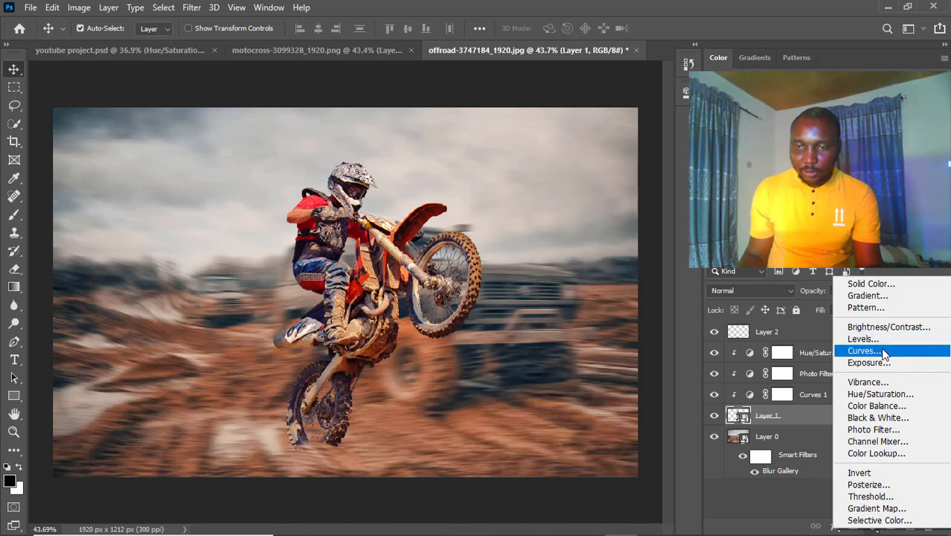
click(812, 514)
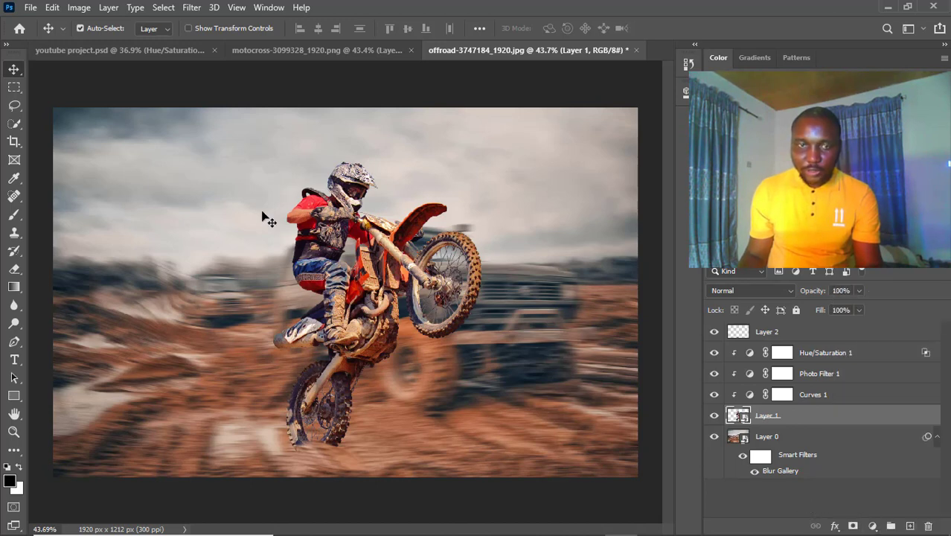
click(191, 6)
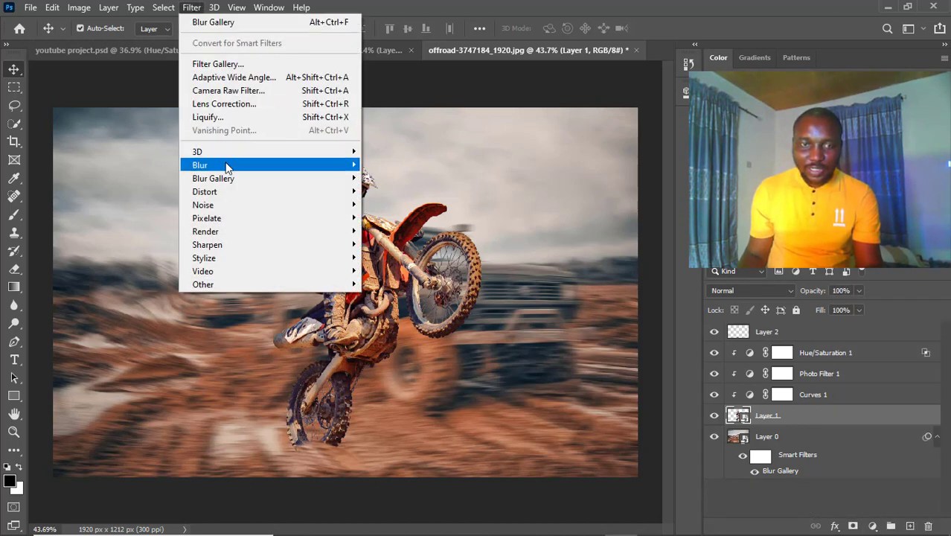
mouse_move(314, 181)
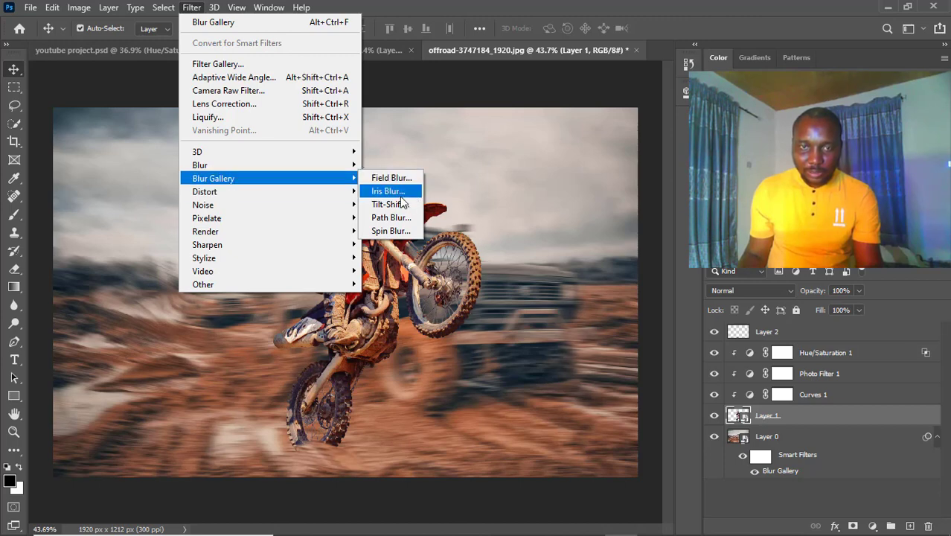
click(397, 231)
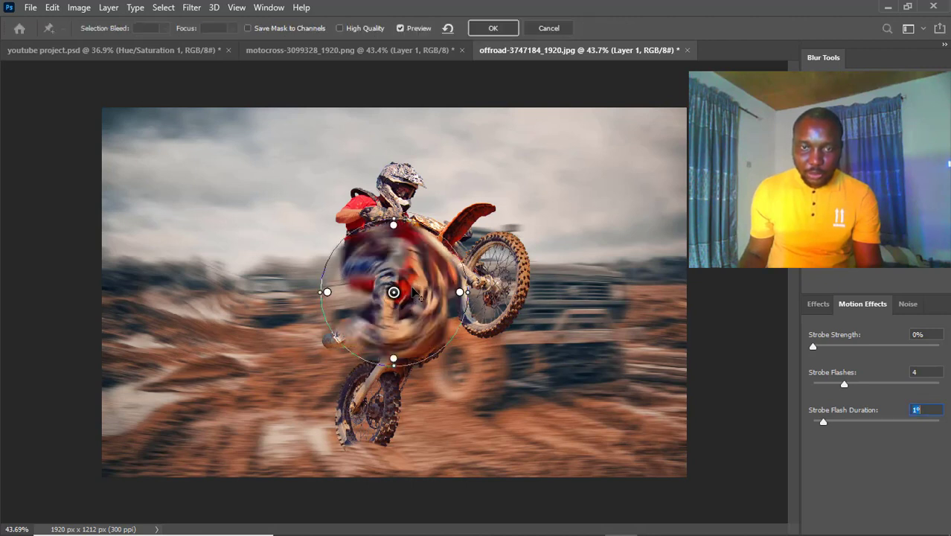
Step: Move the spin blur off the rider's body and centre it on the front wheel's hub
drag(416, 294, 409, 272)
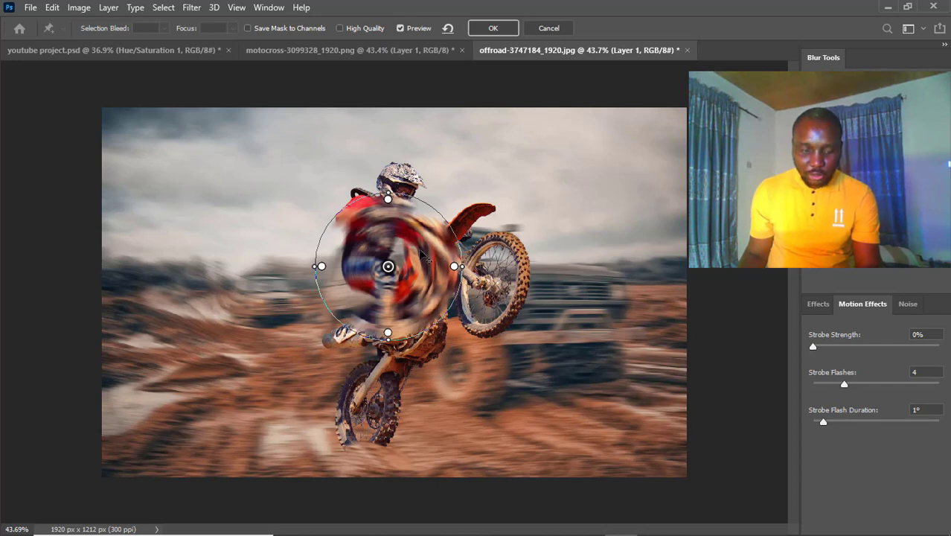
scroll(428, 253, up, 3)
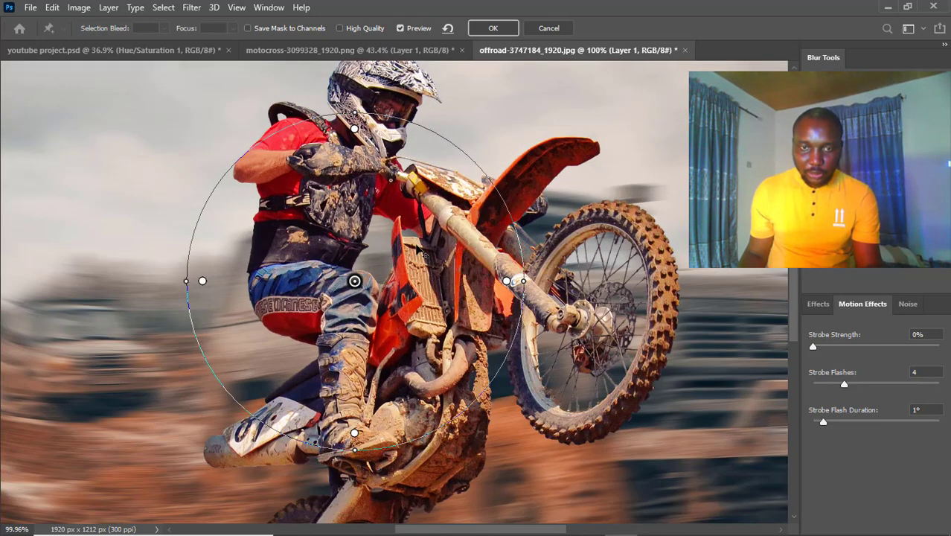
scroll(414, 327, up, 4)
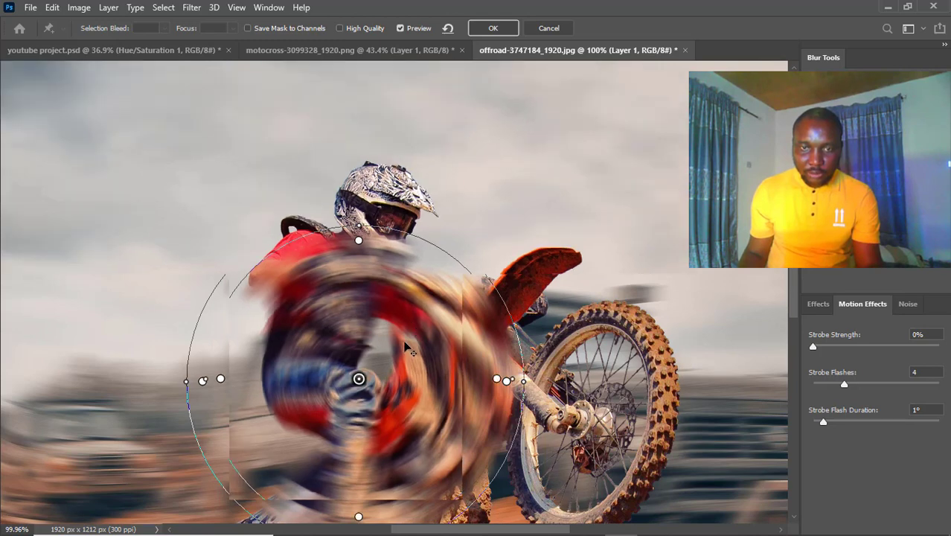
scroll(404, 346, down, 5)
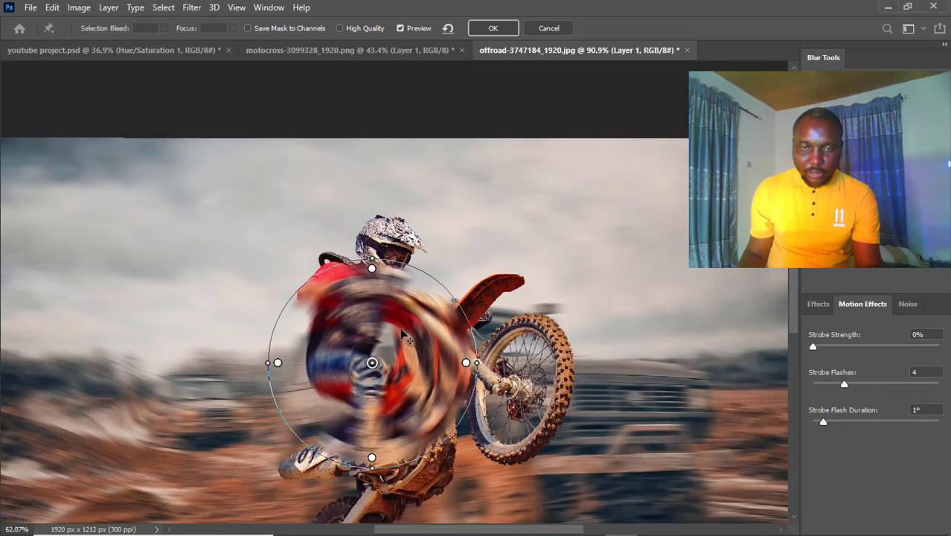
scroll(401, 335, down, 3)
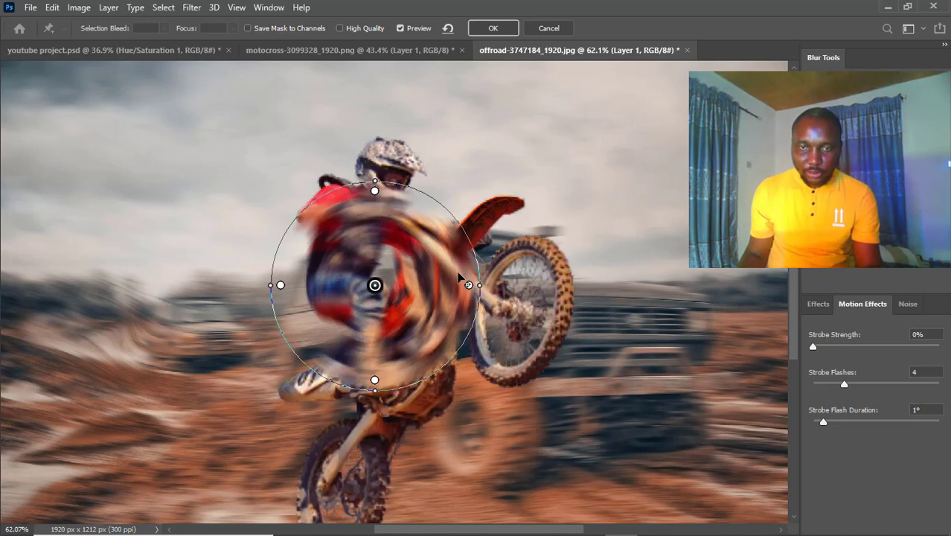
drag(412, 267, 544, 286)
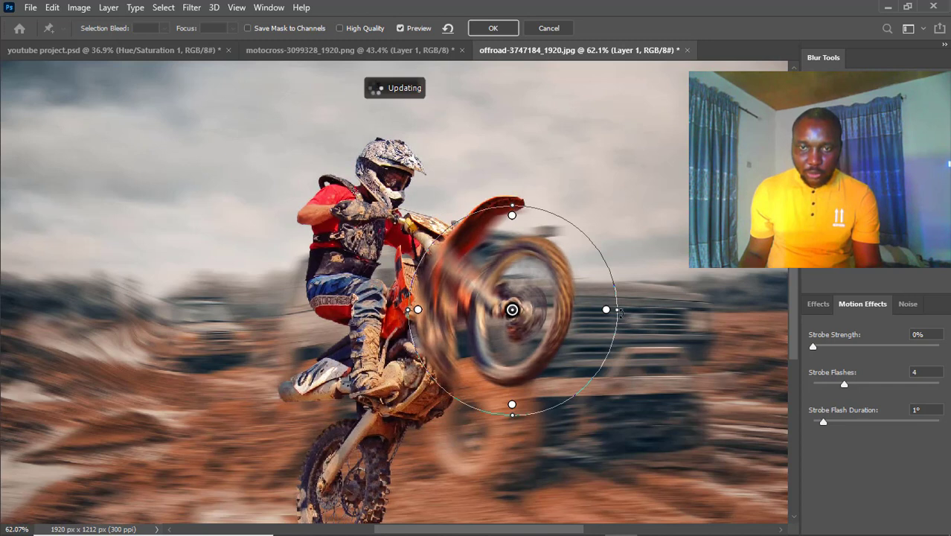
Step: Shrink the spin blur ring into a narrow tilted ellipse that fits inside the front wheel's tyre
drag(607, 310, 556, 320)
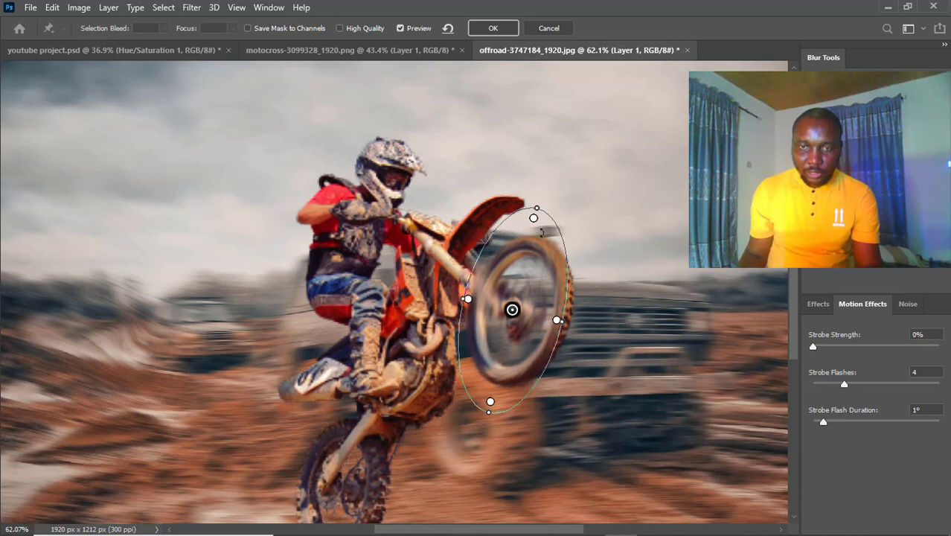
drag(541, 231, 527, 254)
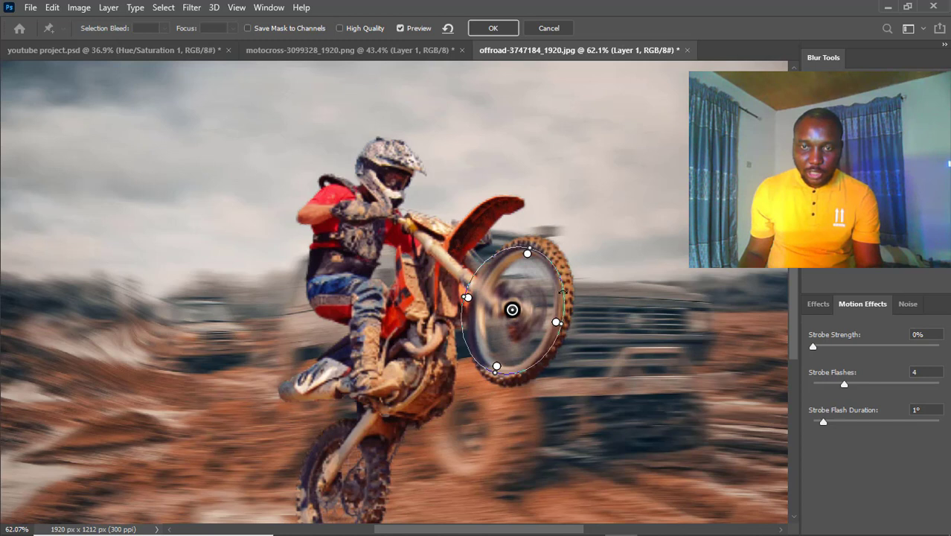
drag(558, 322, 548, 317)
drag(462, 319, 483, 300)
drag(529, 253, 477, 300)
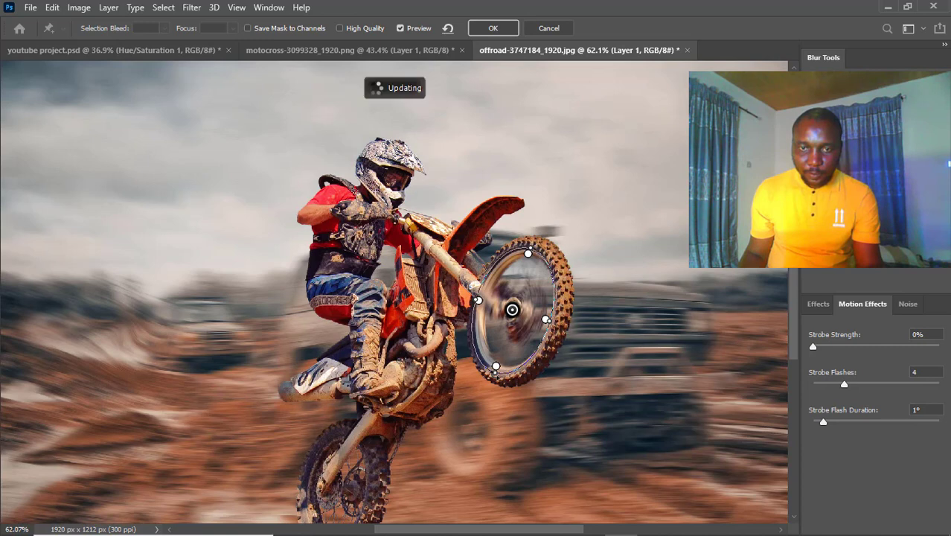
Step: Fine-tune the ellipse's edge along the front wheel's rim and pull its feather handles inward from the edge
drag(496, 366, 495, 364)
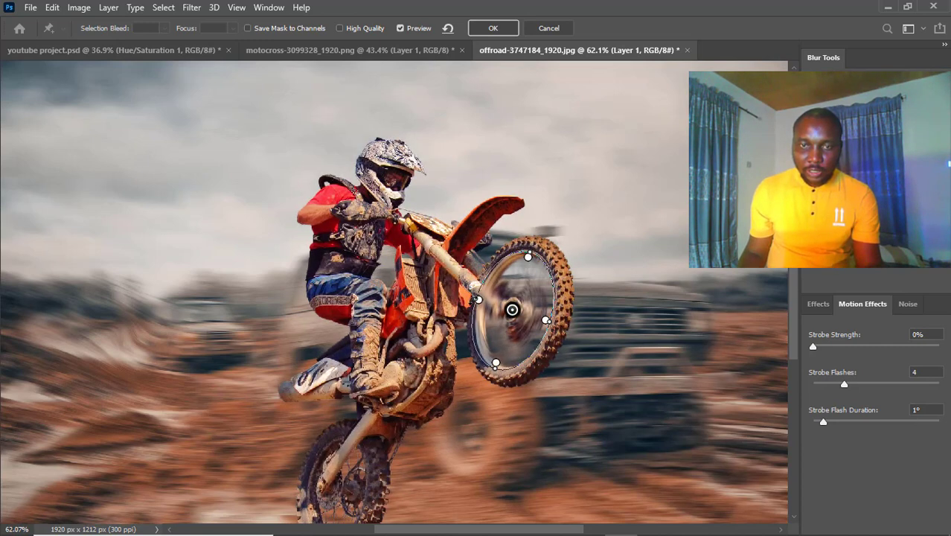
drag(477, 299, 482, 298)
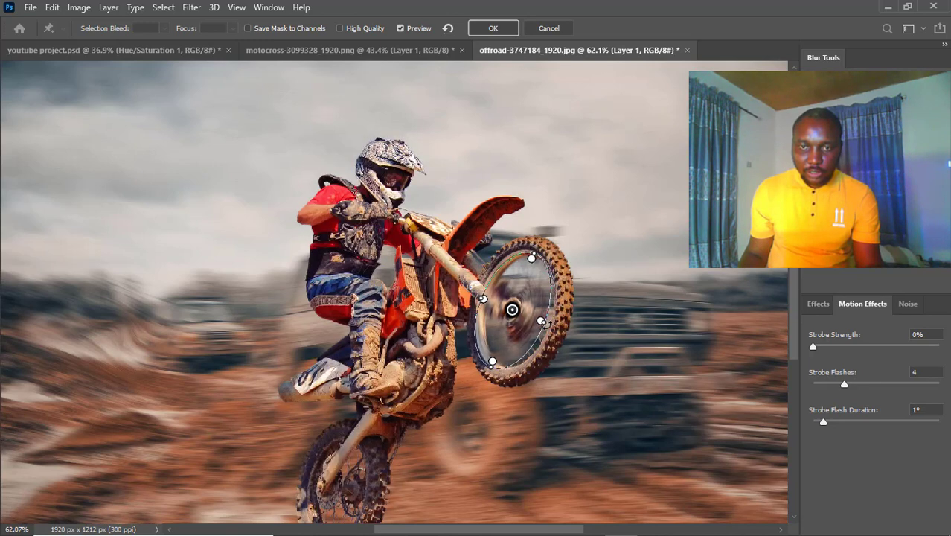
drag(545, 324, 552, 323)
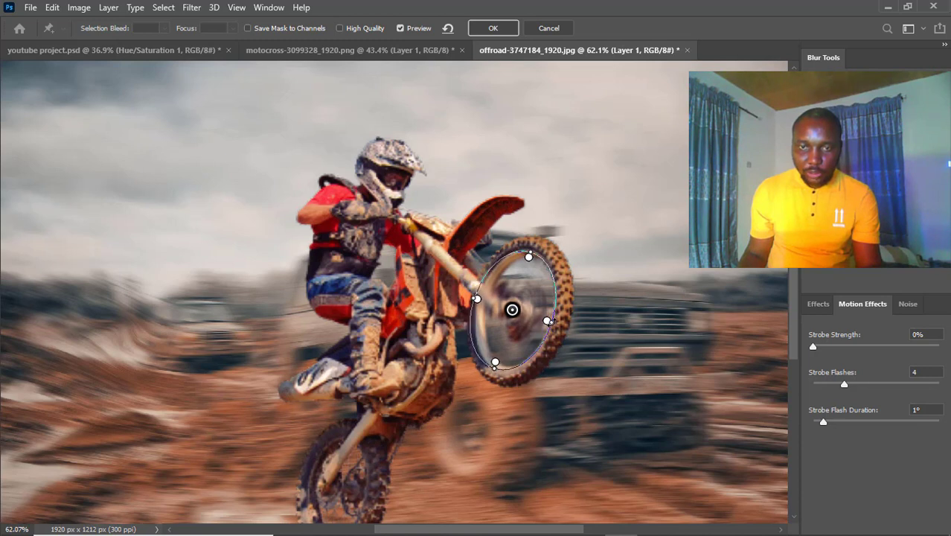
mouse_move(479, 299)
mouse_down()
mouse_move(483, 290)
mouse_move(477, 301)
mouse_up()
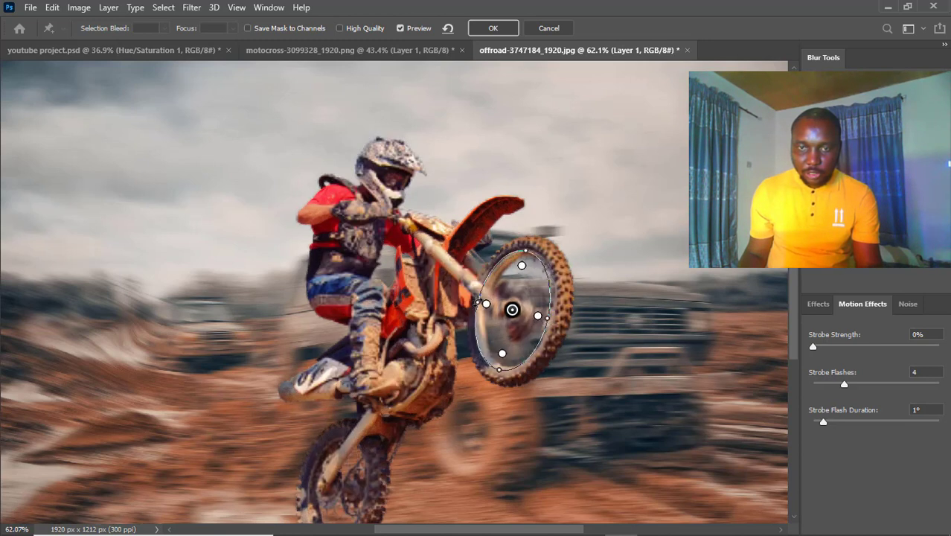
drag(540, 317, 542, 317)
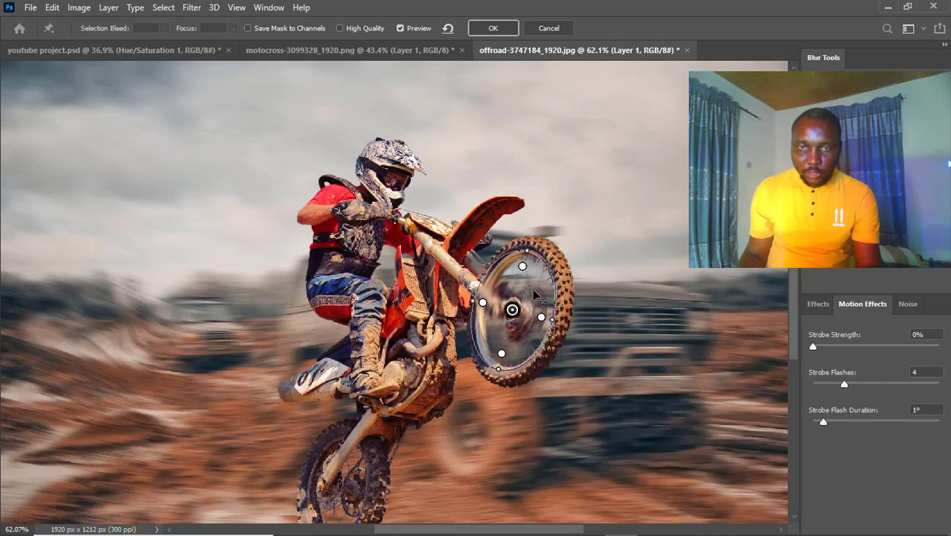
Step: Shift the spin blur slightly right over the hub, checking it against the unblurred wheel, and move its feather handles out towards the rim
mouse_move(532, 303)
mouse_down()
mouse_move(545, 288)
mouse_move(524, 324)
mouse_move(560, 327)
mouse_move(537, 319)
mouse_move(536, 302)
mouse_up()
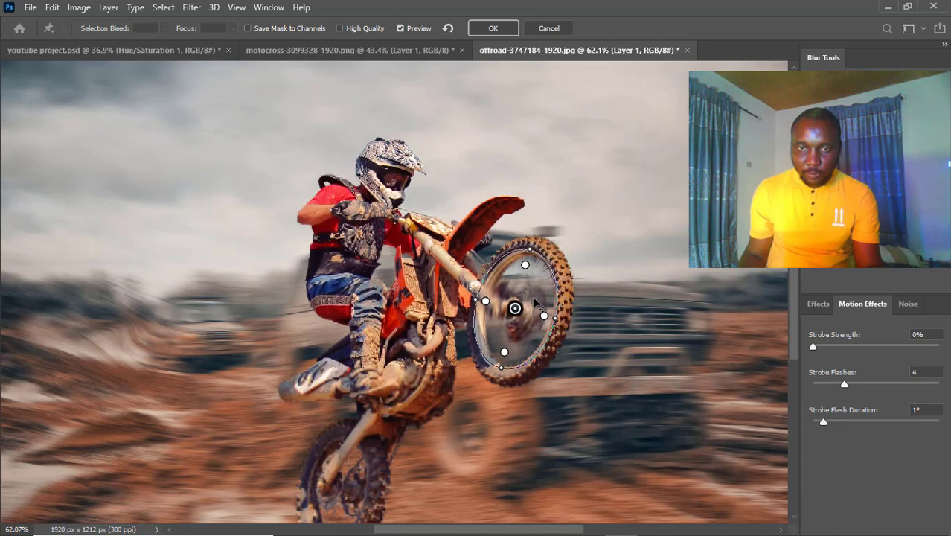
click(400, 28)
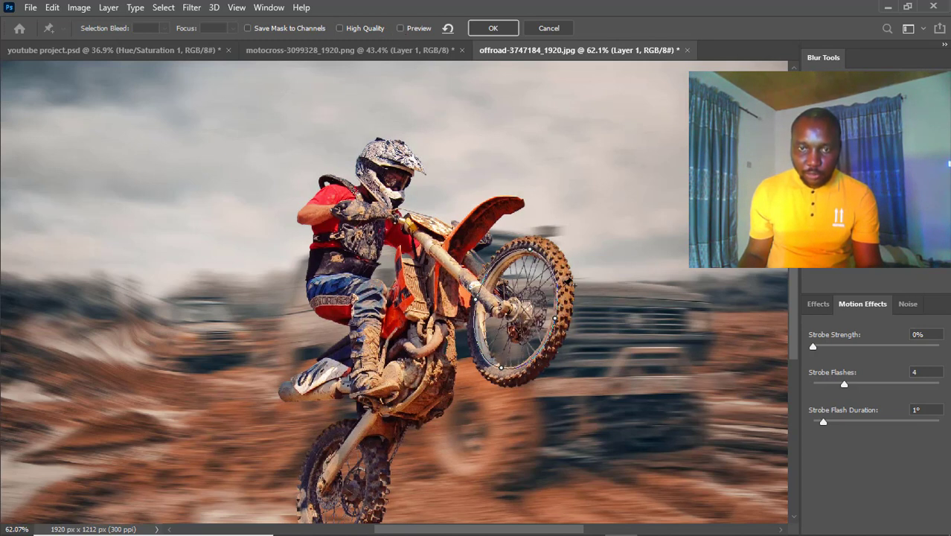
drag(544, 316, 542, 315)
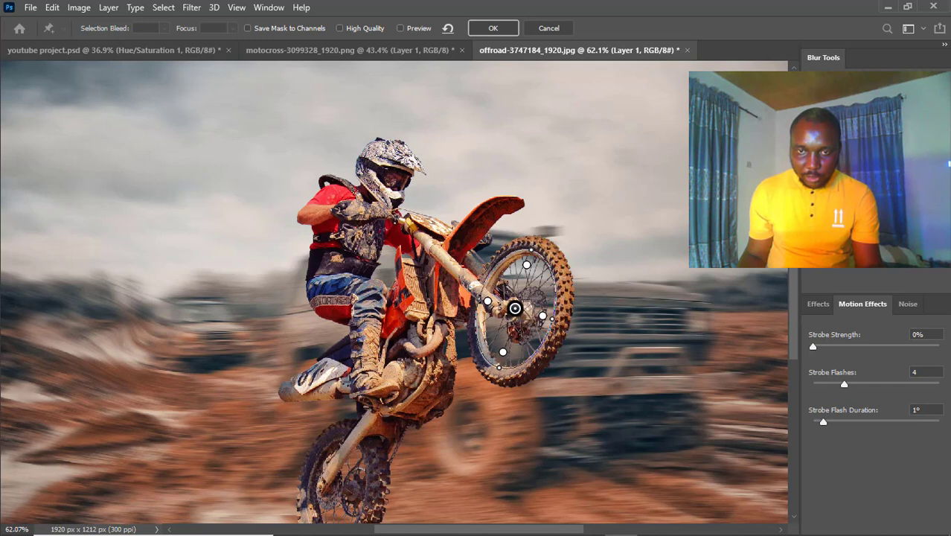
click(400, 28)
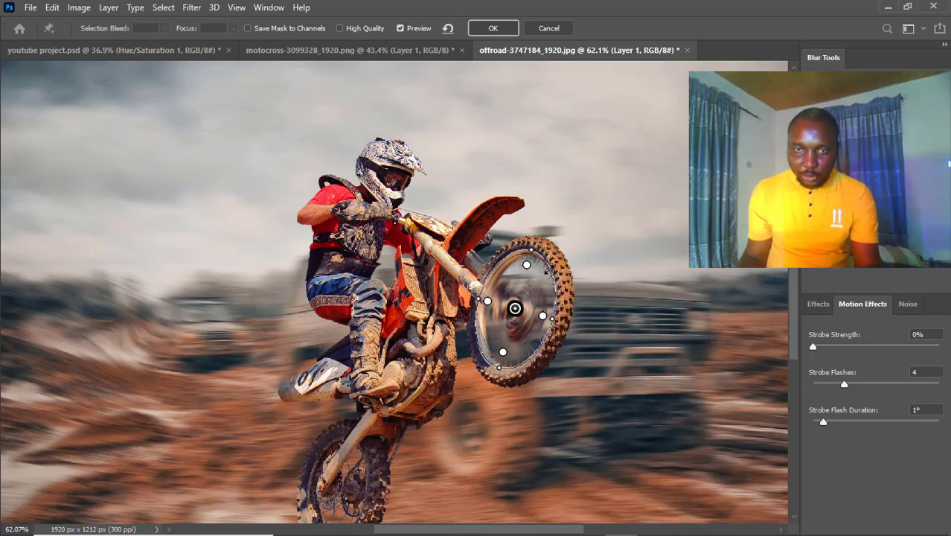
drag(527, 266, 562, 270)
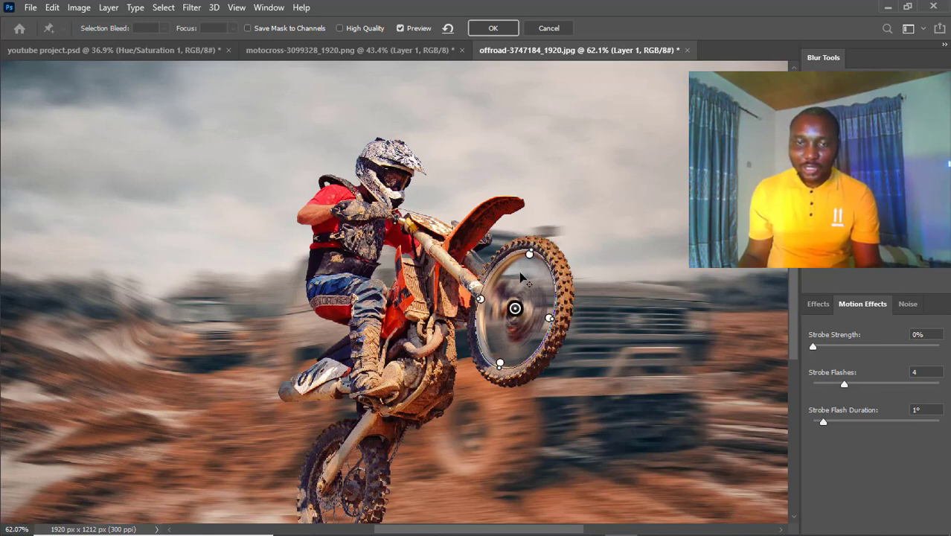
scroll(515, 308, down, 2)
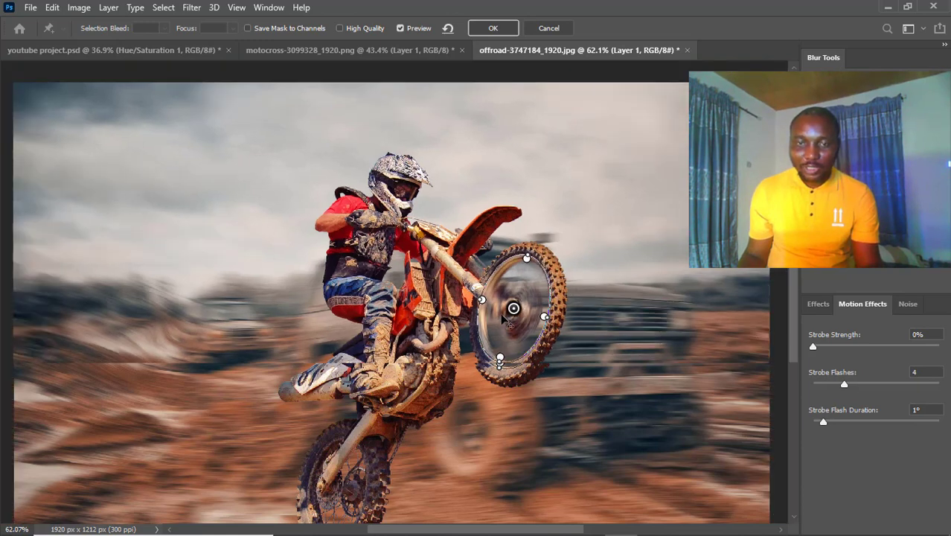
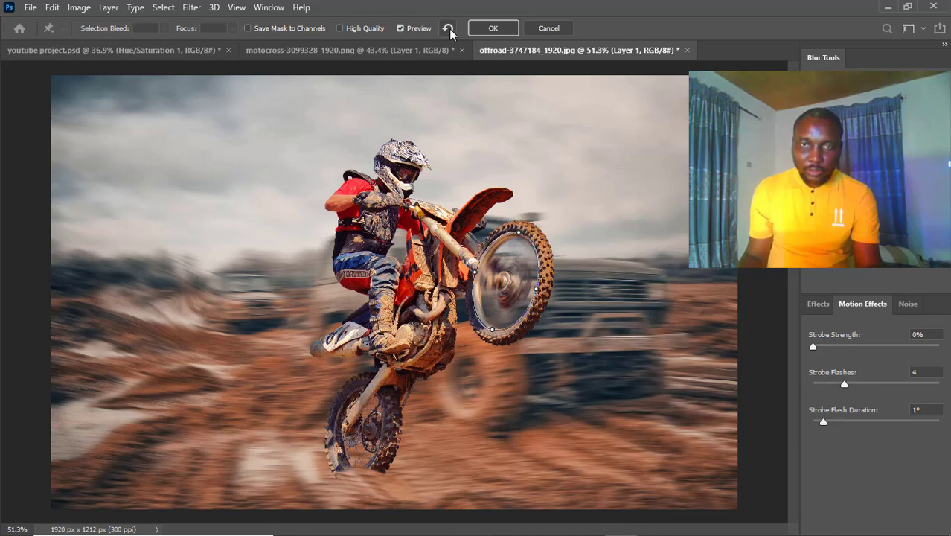
Step: Turn off the blur preview to compare the front wheel, and apply the spin blur to Layer 1
click(400, 28)
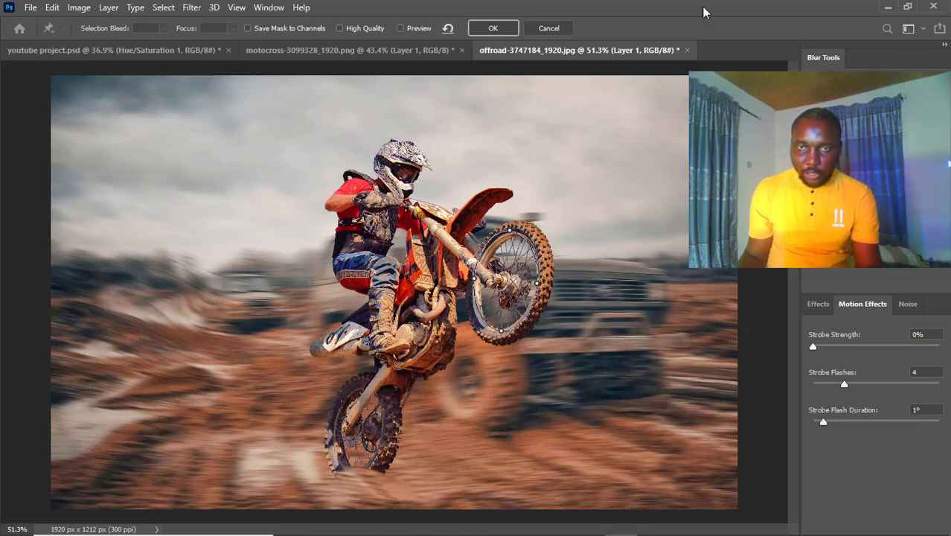
click(502, 30)
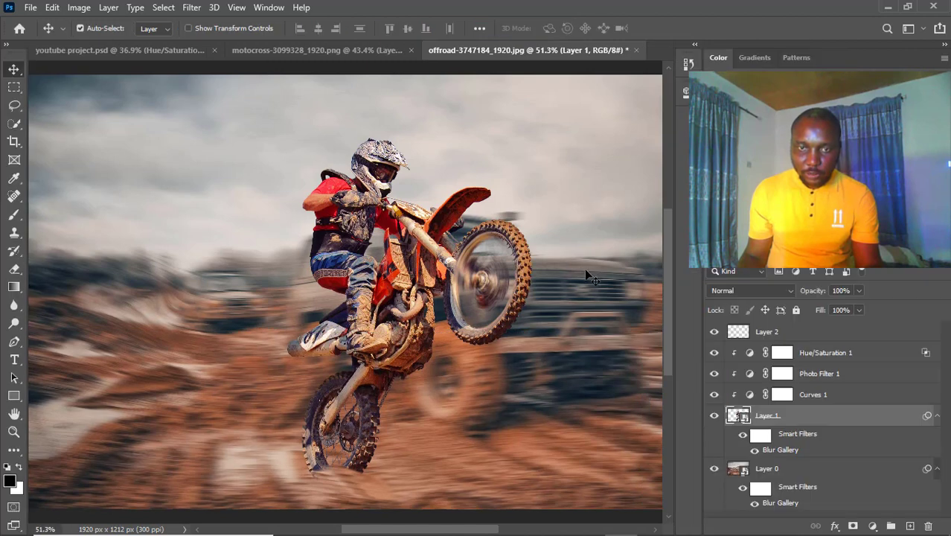
scroll(398, 325, down, 2)
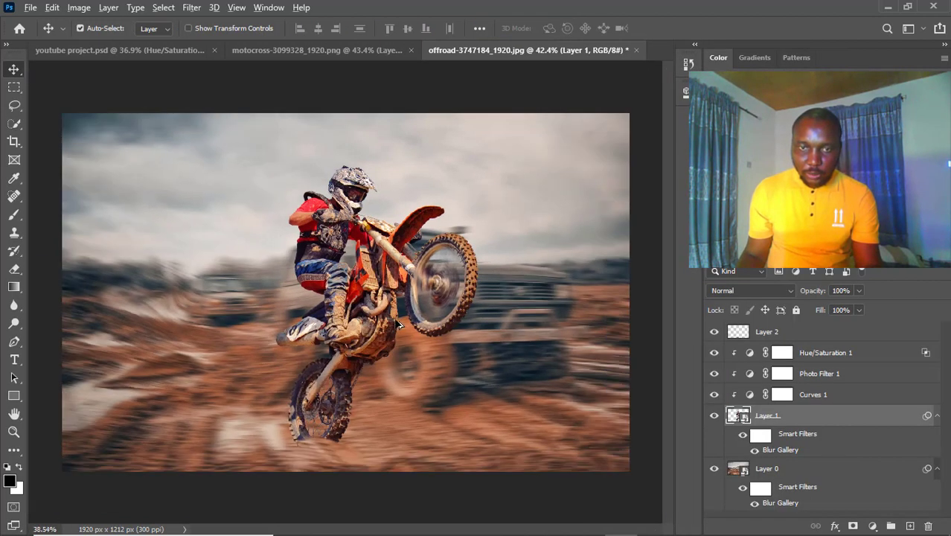
scroll(536, 350, up, 1)
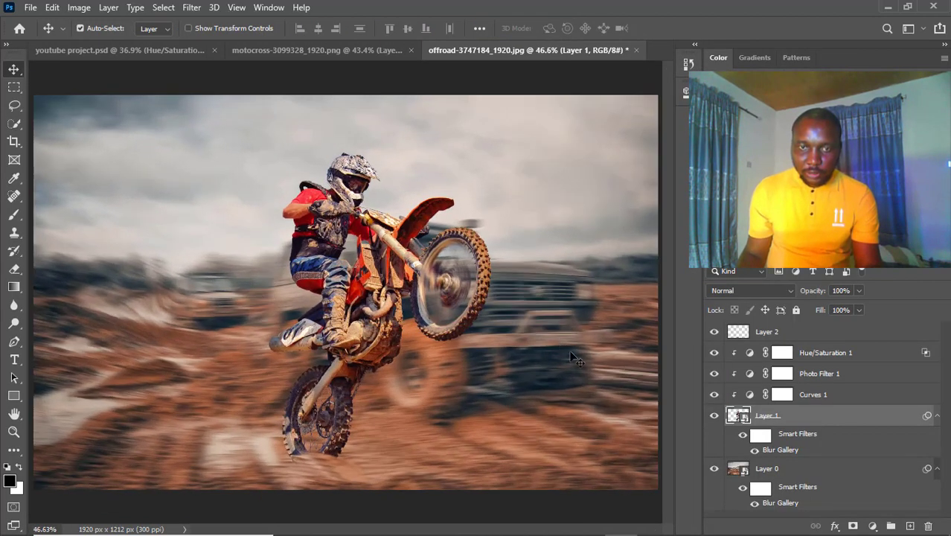
Step: Reopen Layer 1's Blur Gallery filter and add a second spin blur on the rear wheel's hub, shrunk to an ellipse inside the tyre
double_click(777, 450)
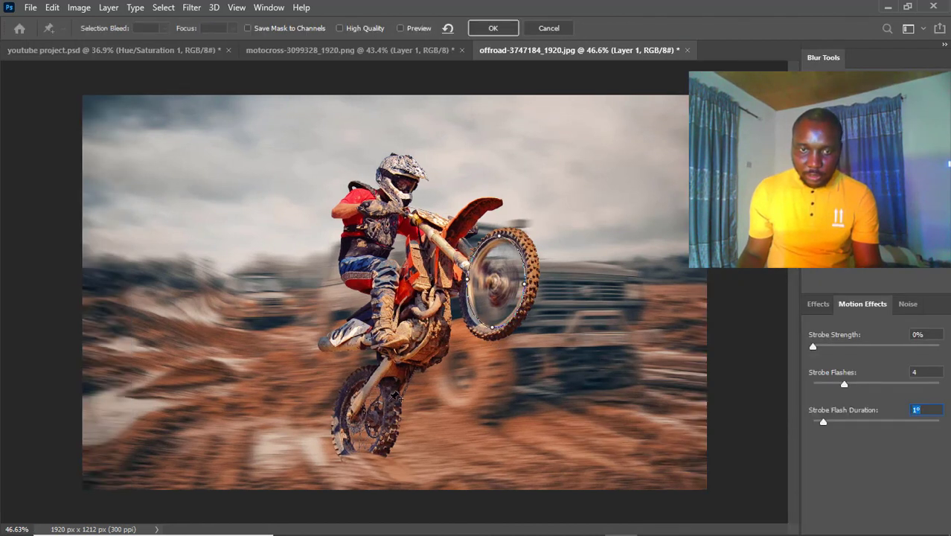
click(361, 421)
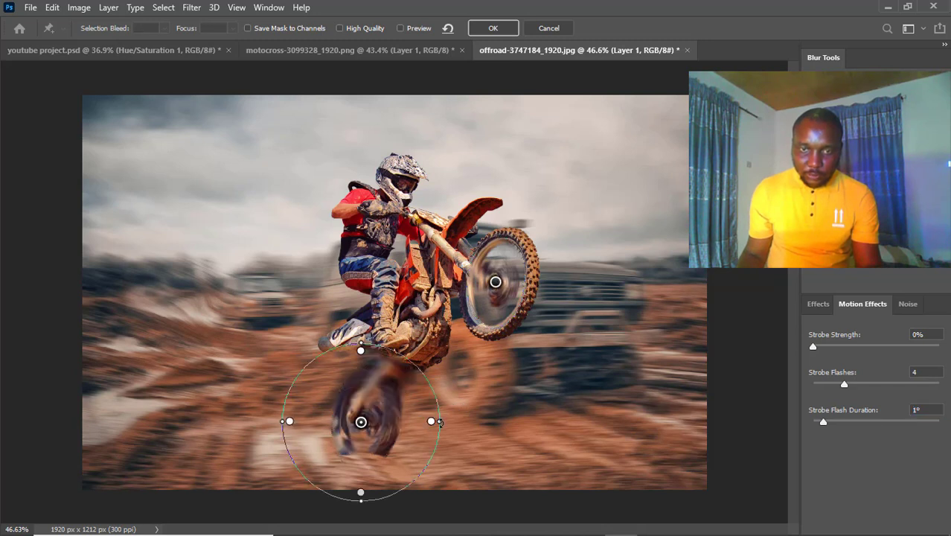
drag(439, 422, 392, 430)
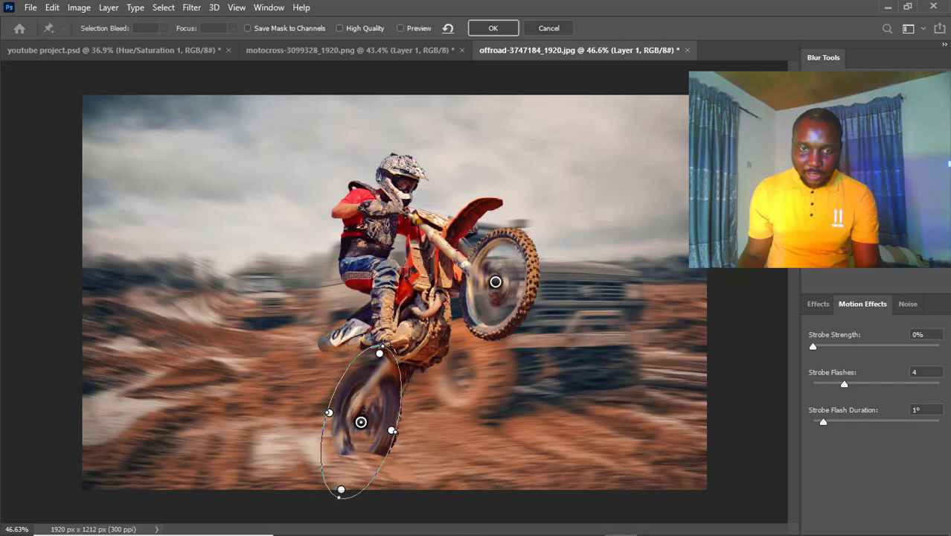
drag(341, 491, 355, 463)
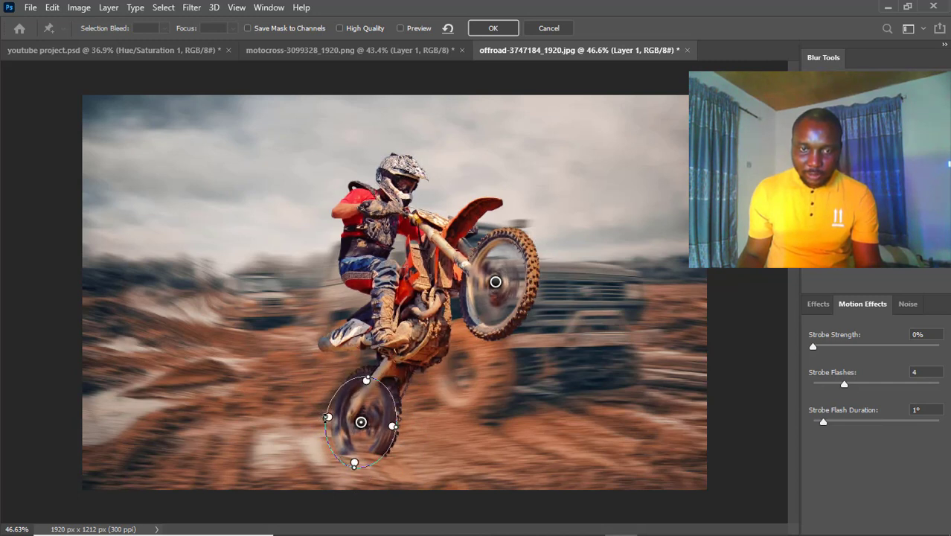
drag(328, 417, 342, 416)
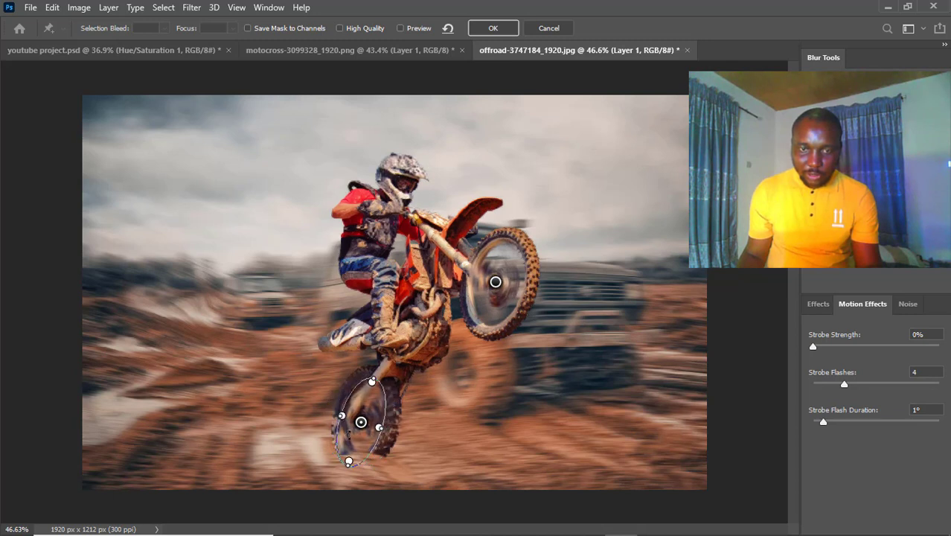
drag(349, 463, 358, 451)
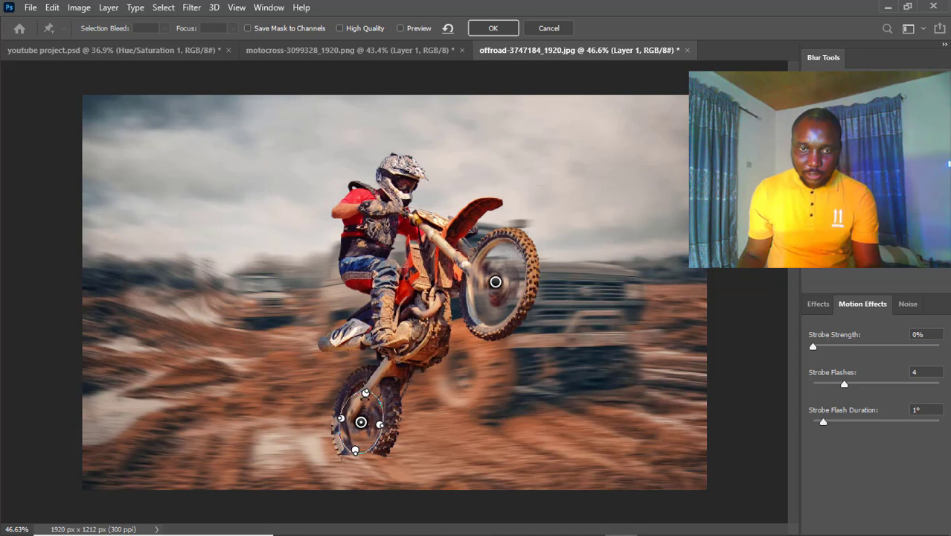
Step: Refine the rear spin blur's ellipse along the wheel's rim, pull its feather handles inward from the edge, and apply the filter
drag(365, 392, 362, 378)
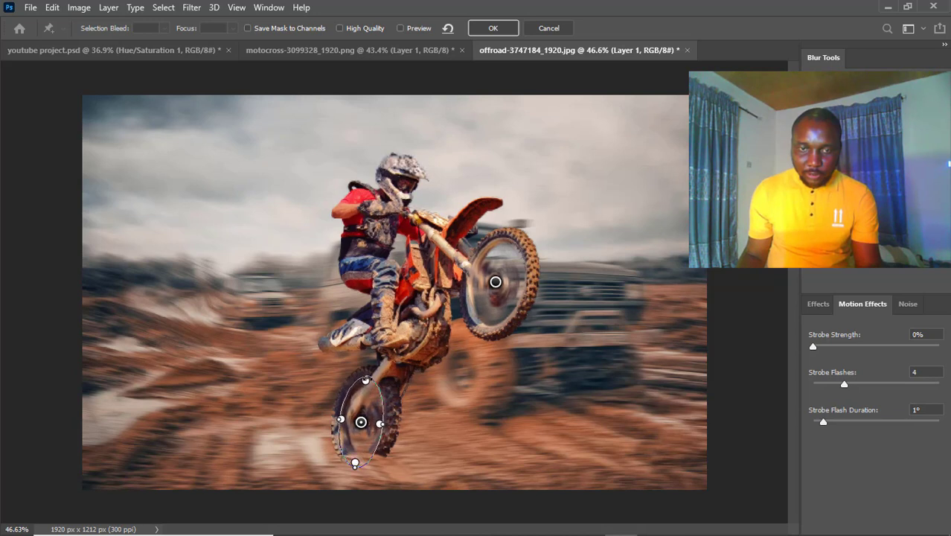
drag(355, 463, 352, 461)
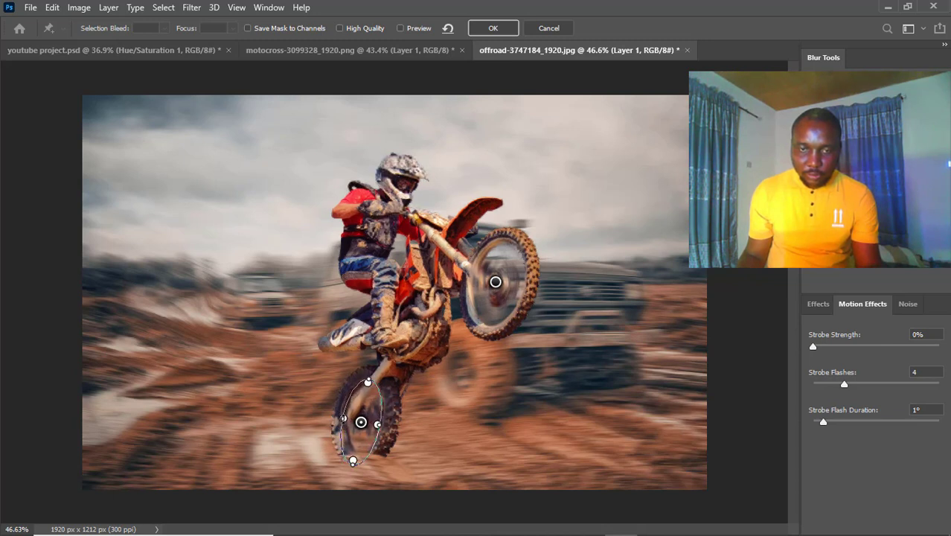
drag(353, 461, 356, 461)
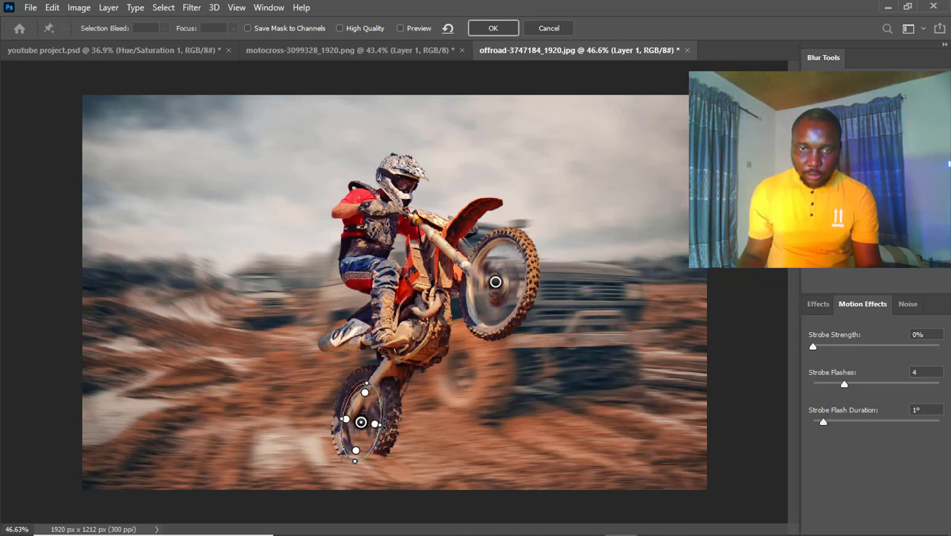
drag(384, 423, 387, 424)
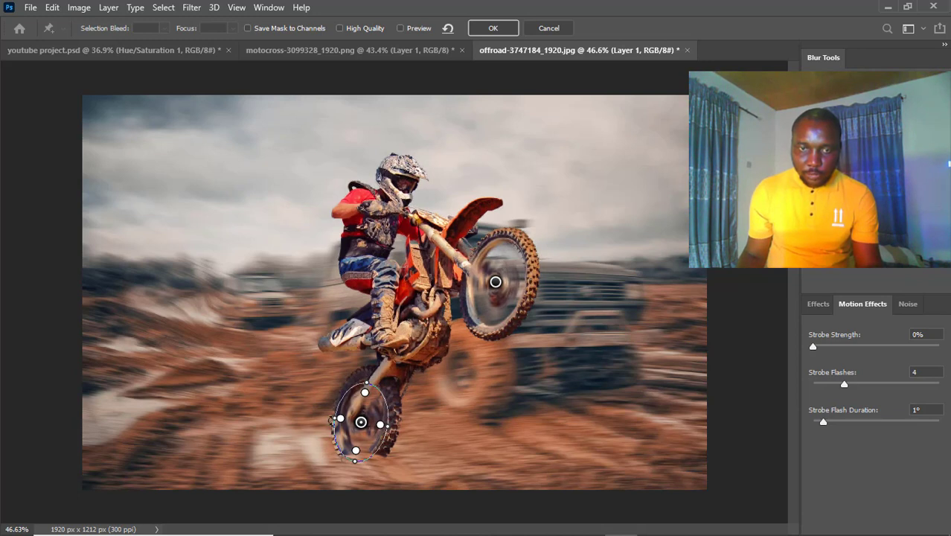
drag(334, 419, 341, 421)
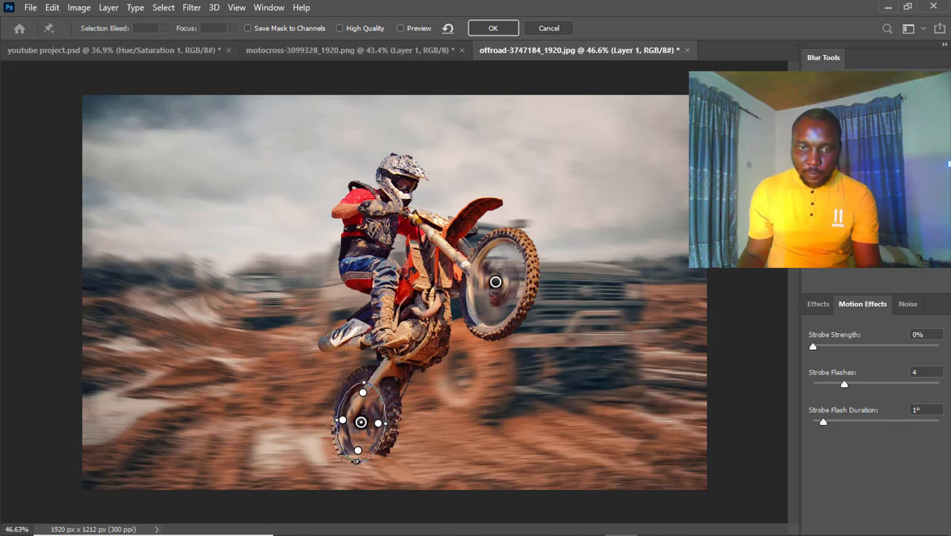
drag(356, 458, 359, 462)
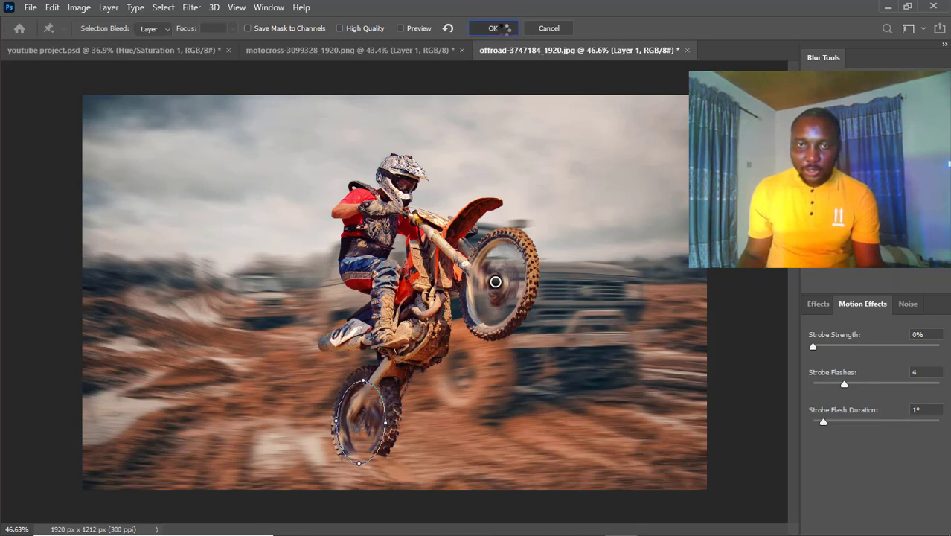
key(Return)
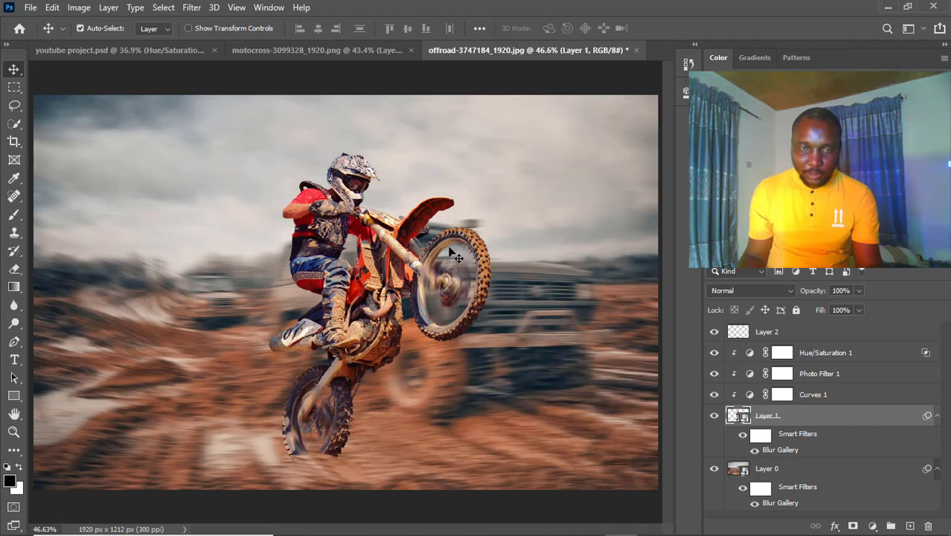
Step: Reopen Layer 1's Blur Gallery filter, tilt the front wheel's spin blur ellipse slightly clockwise to follow the rim, and apply it
scroll(451, 243, up, 3)
scroll(458, 257, up, 1)
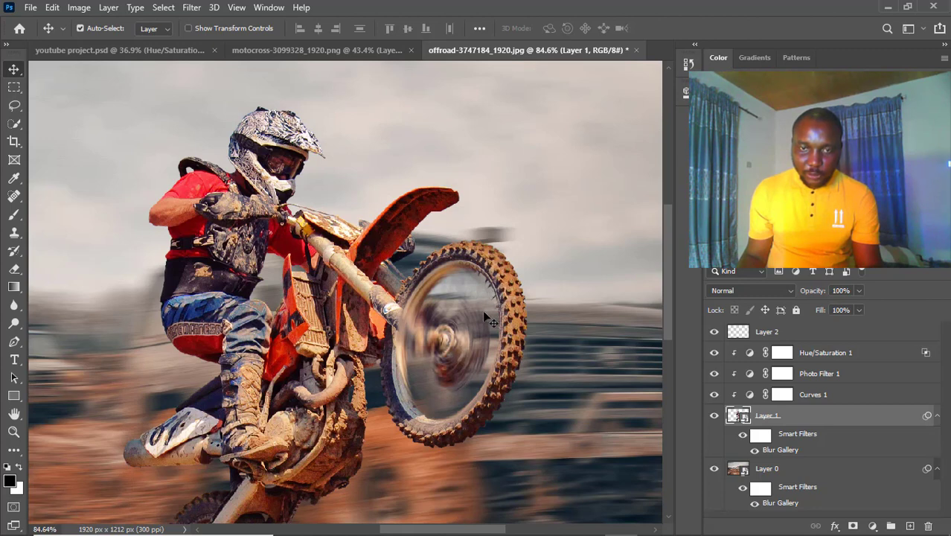
double_click(778, 451)
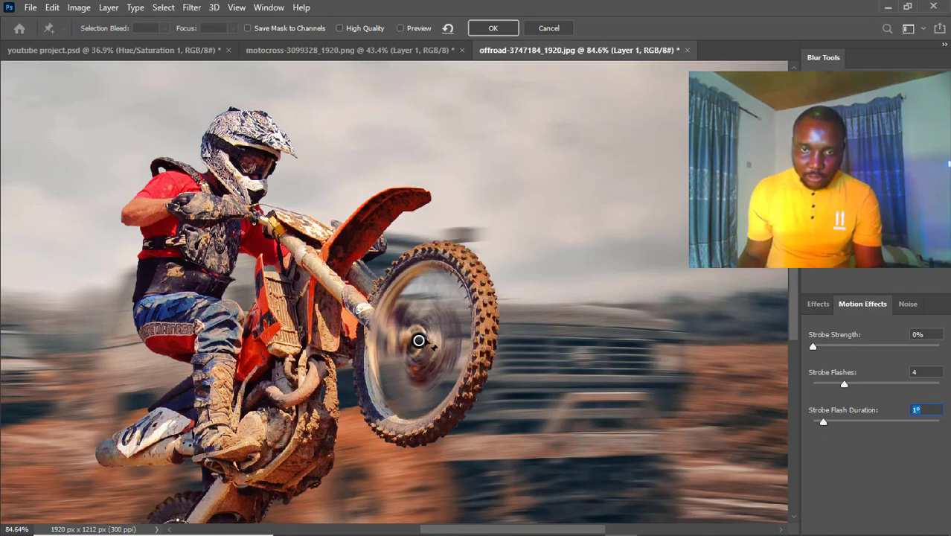
click(419, 341)
drag(472, 342, 467, 343)
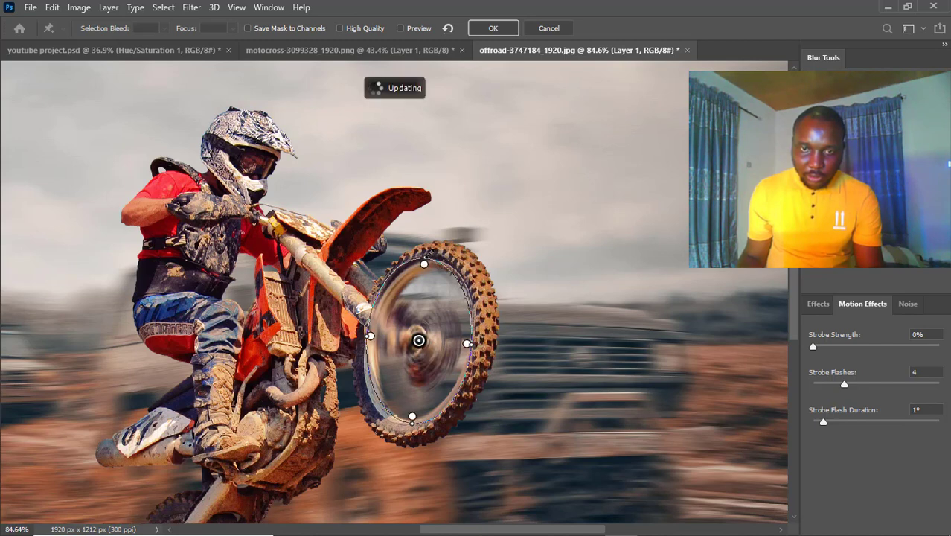
mouse_move(434, 257)
mouse_down()
mouse_move(444, 250)
mouse_move(446, 261)
mouse_up()
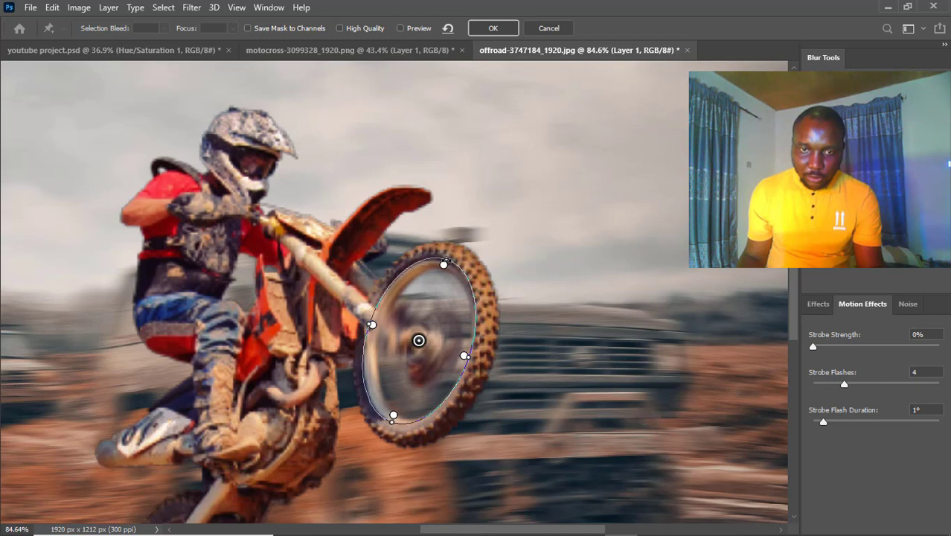
click(496, 29)
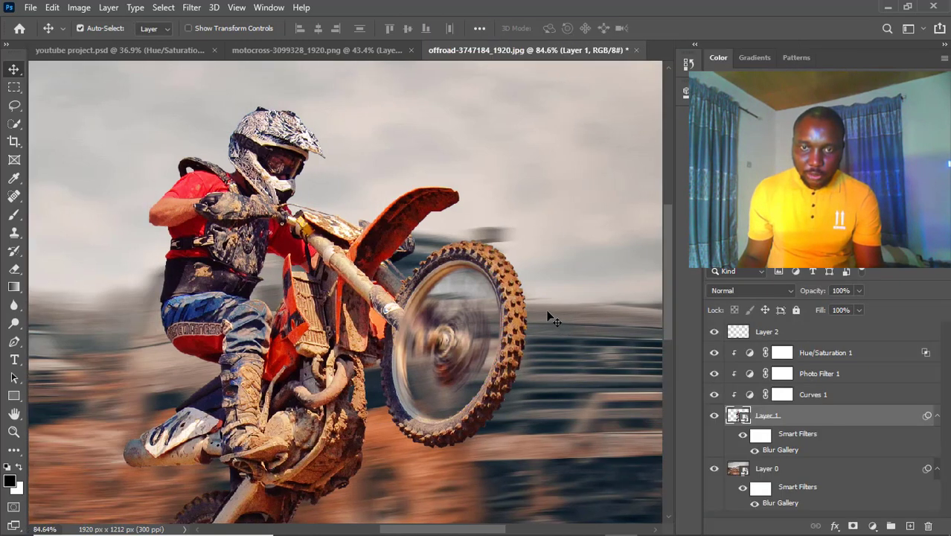
scroll(442, 340, down, 4)
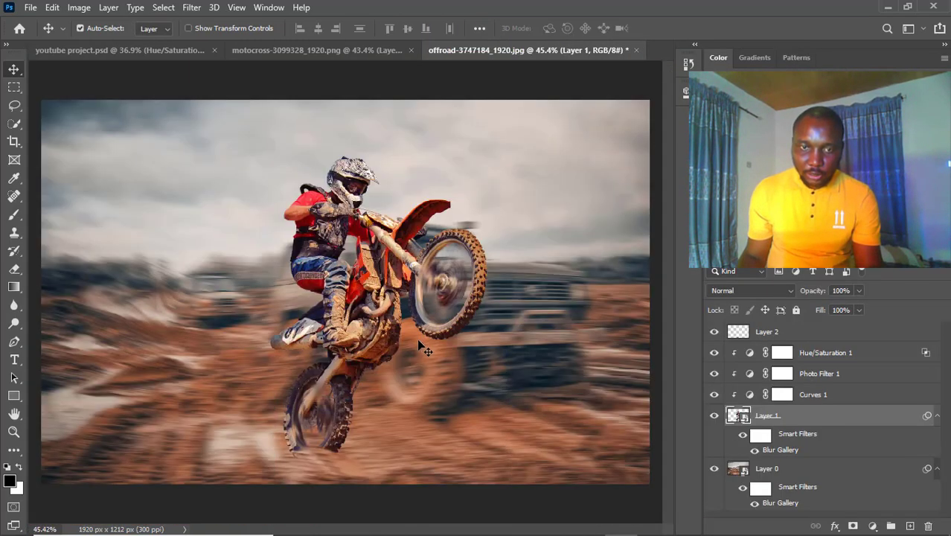
Step: Paint black with a size 30 brush on Layer 1's smart filter mask to remove the spin blur from the fork leg over the front wheel
scroll(454, 289, up, 3)
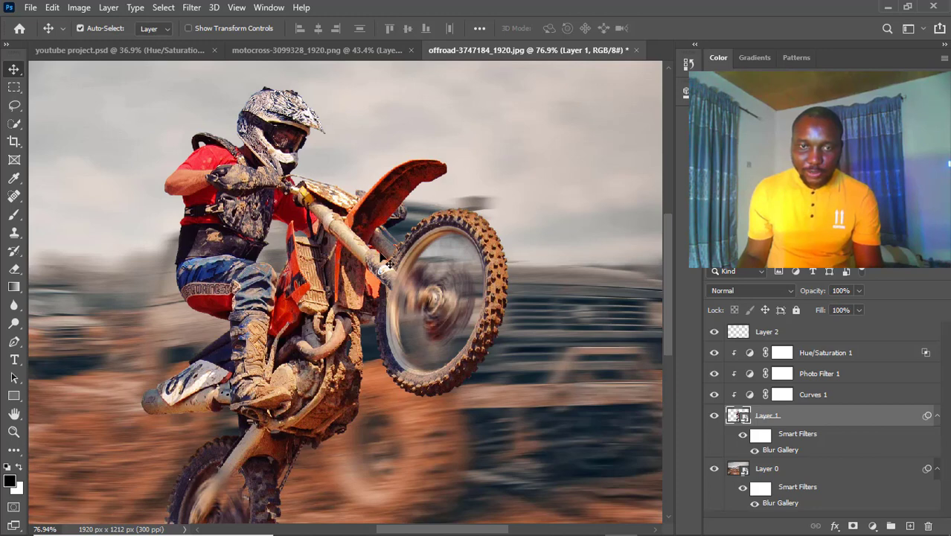
scroll(443, 276, up, 2)
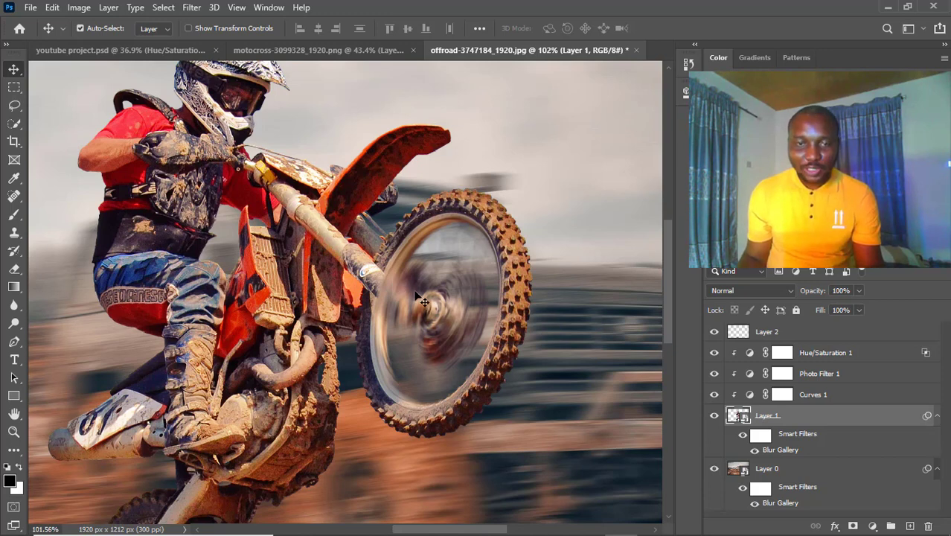
scroll(428, 297, up, 1)
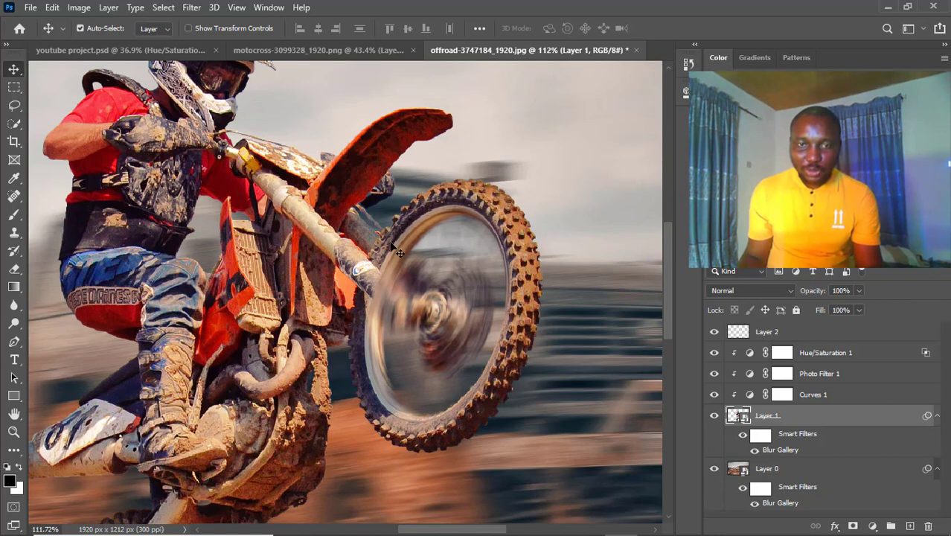
click(762, 438)
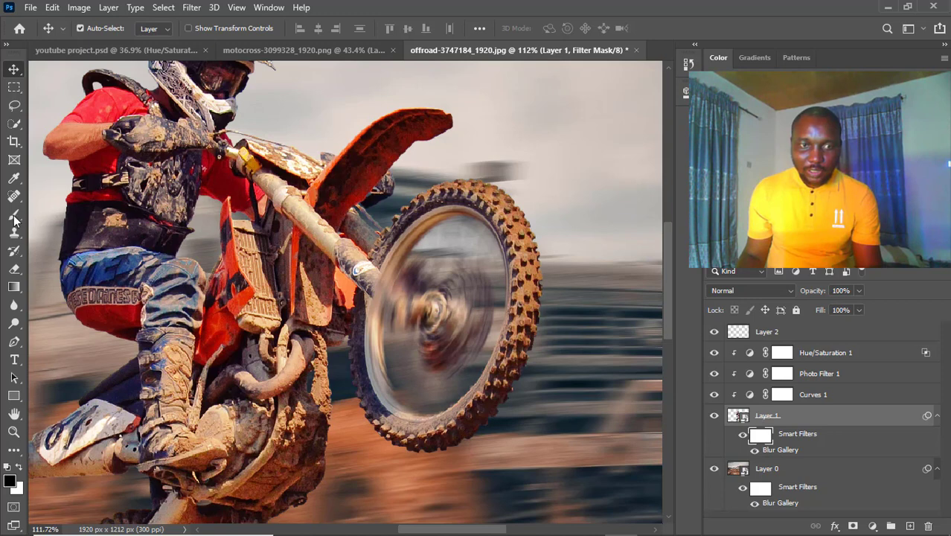
key(b)
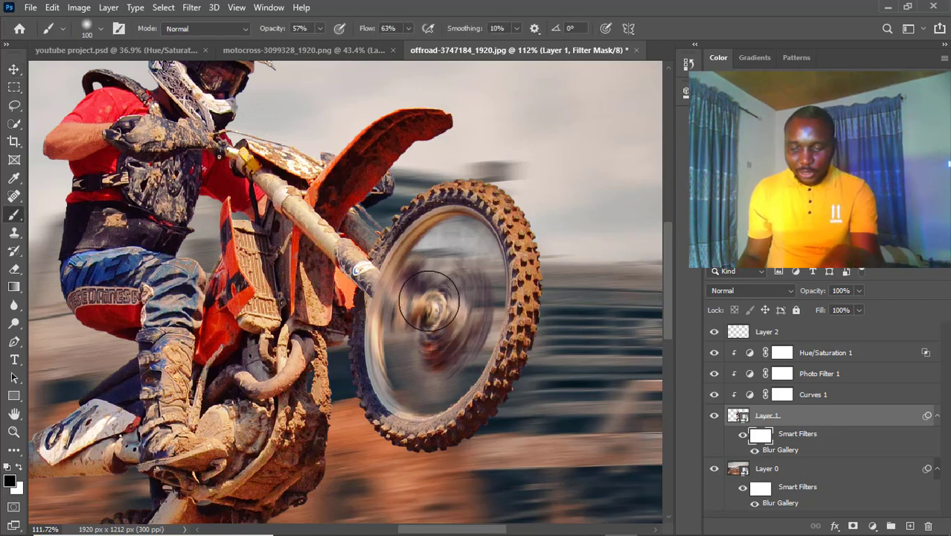
key(bracketleft)
key(bracketleft)
key(bracketleft)
key(bracketleft)
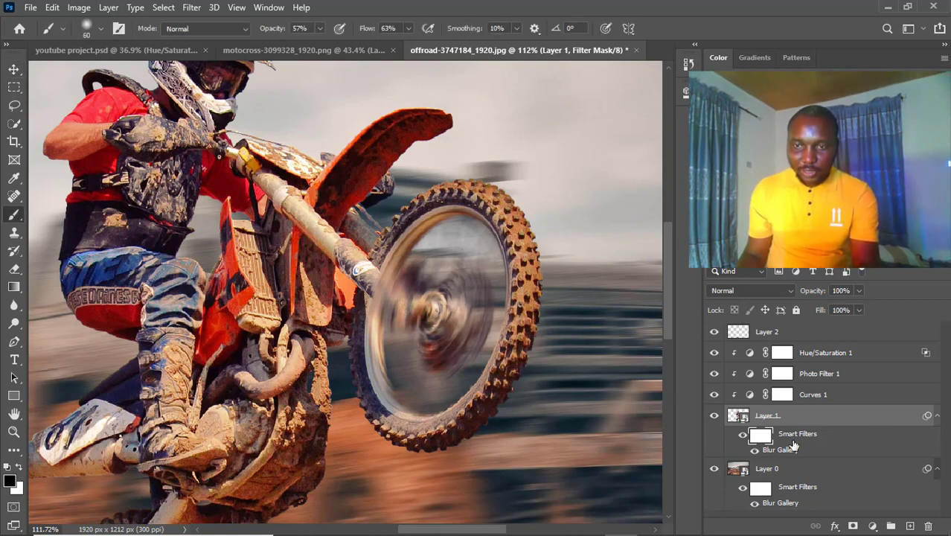
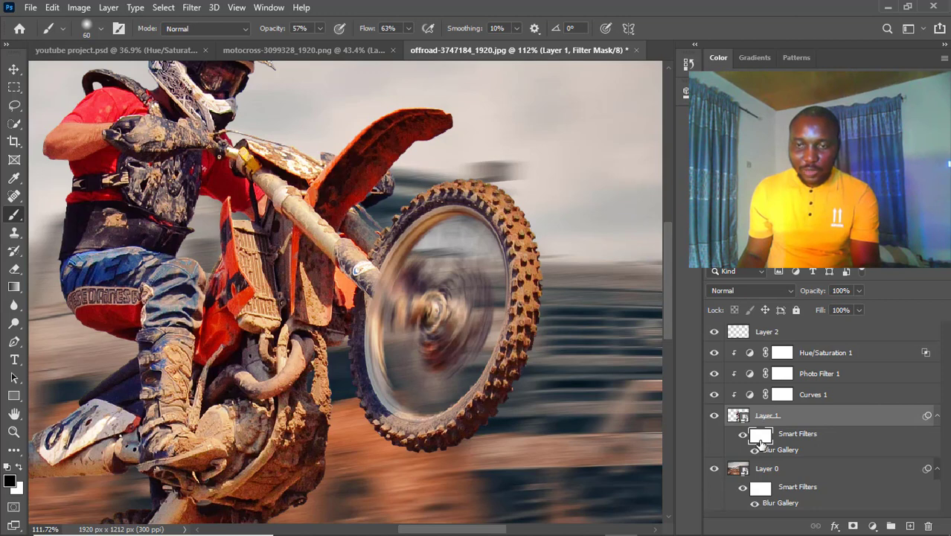
key(bracketleft)
key(bracketleft)
key(bracketleft)
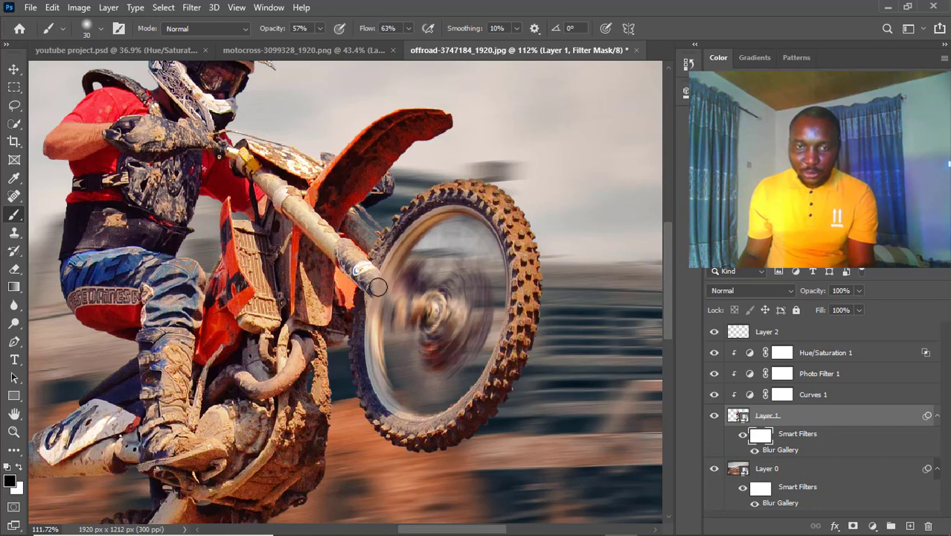
mouse_move(382, 279)
mouse_down()
mouse_move(401, 314)
mouse_move(380, 304)
mouse_up()
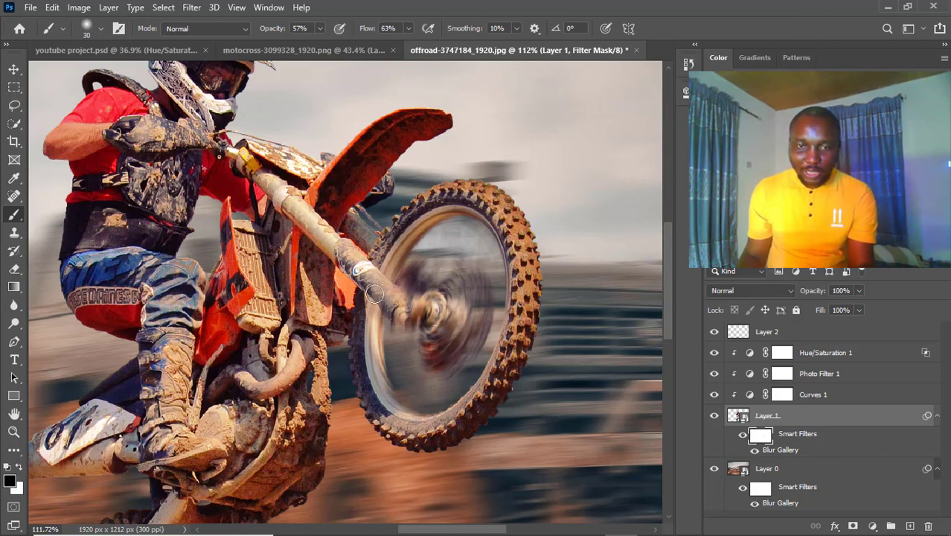
mouse_move(409, 314)
mouse_down()
mouse_move(421, 316)
mouse_move(414, 311)
mouse_move(406, 326)
mouse_up()
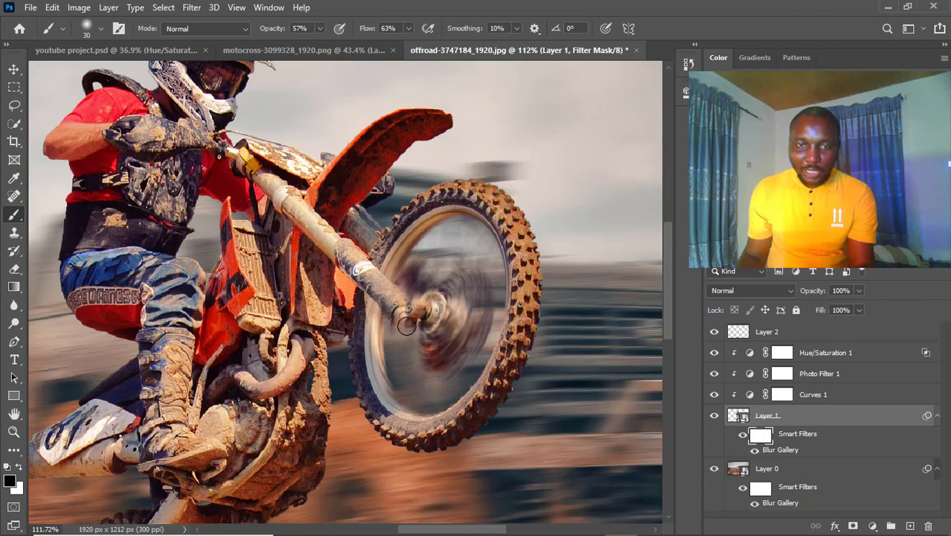
click(9, 481)
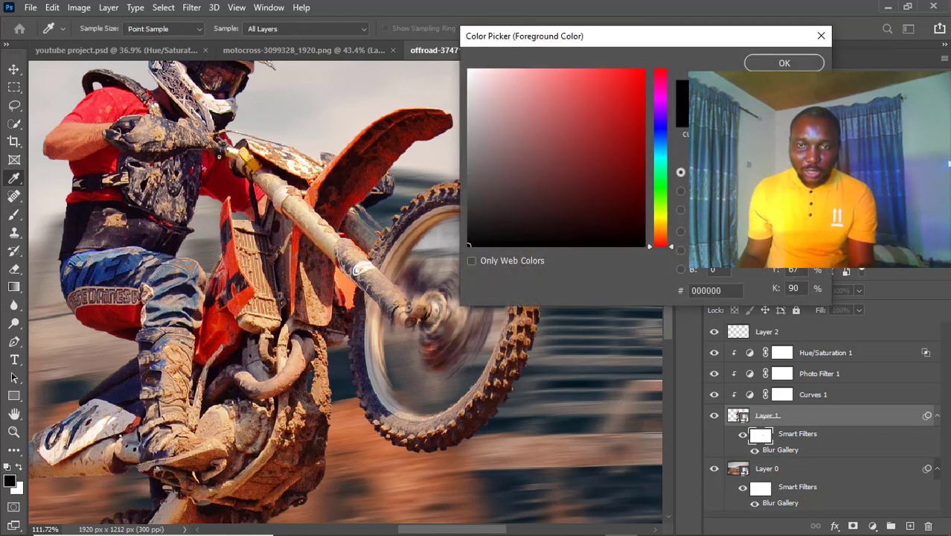
click(784, 63)
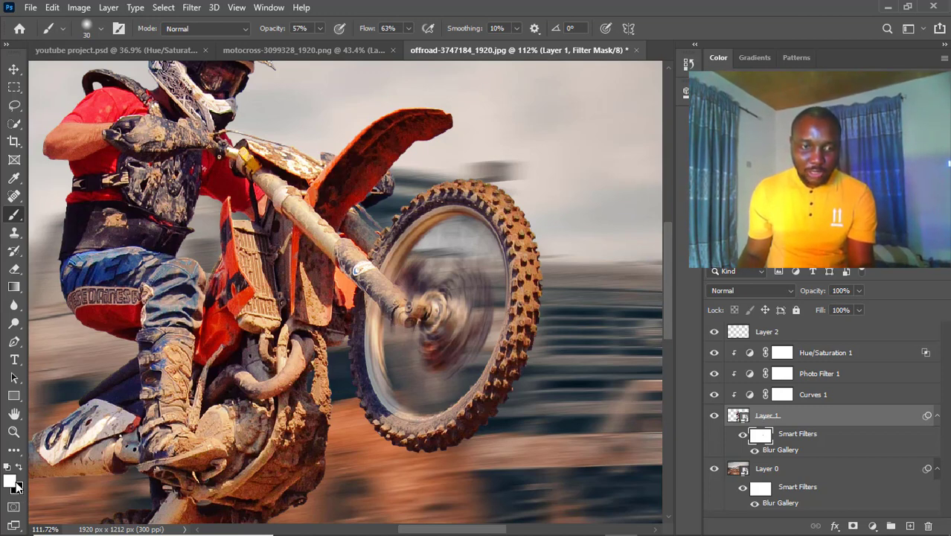
Step: Set black as the foreground colour and paint out blur on the front wheel's hub and lower rim on Layer 1's smart filter mask
key(x)
key(x)
key(x)
key(x)
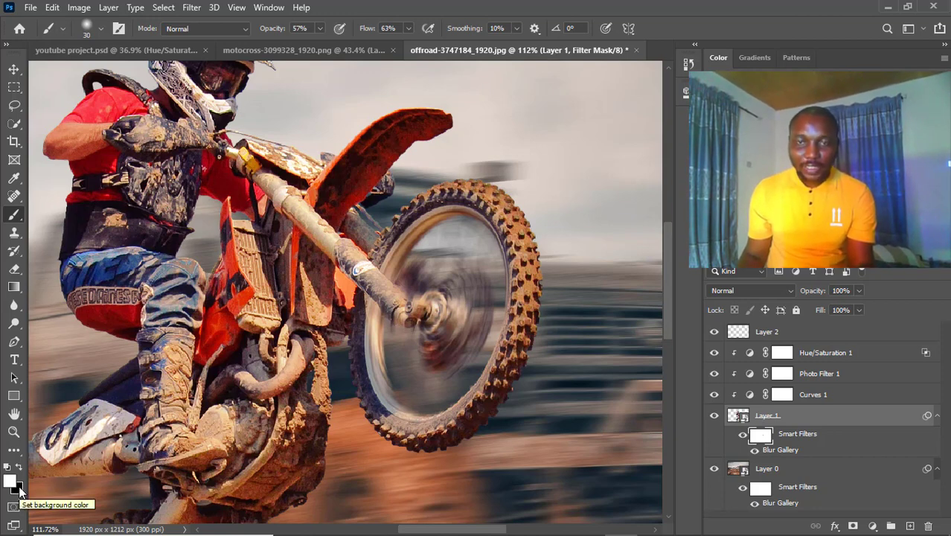
key(x)
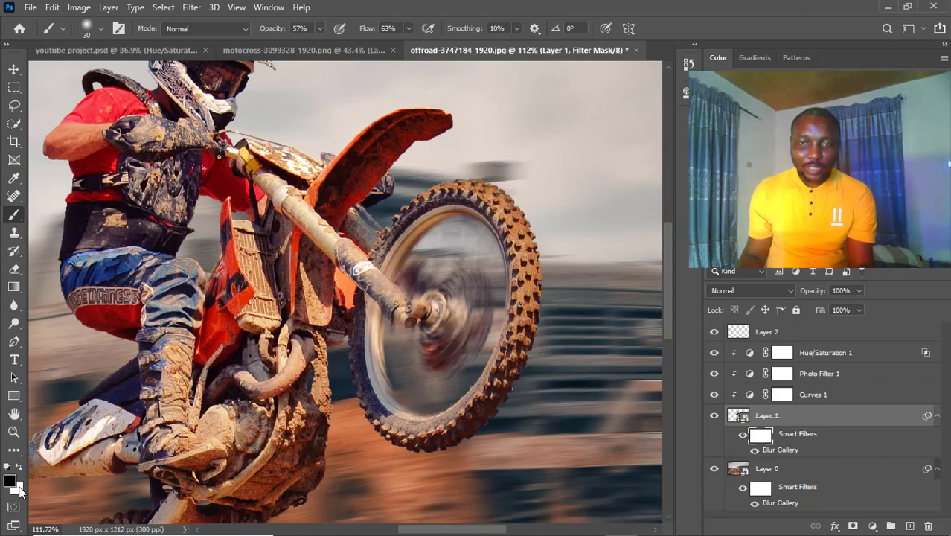
key(x)
key(x)
key(x)
key(x)
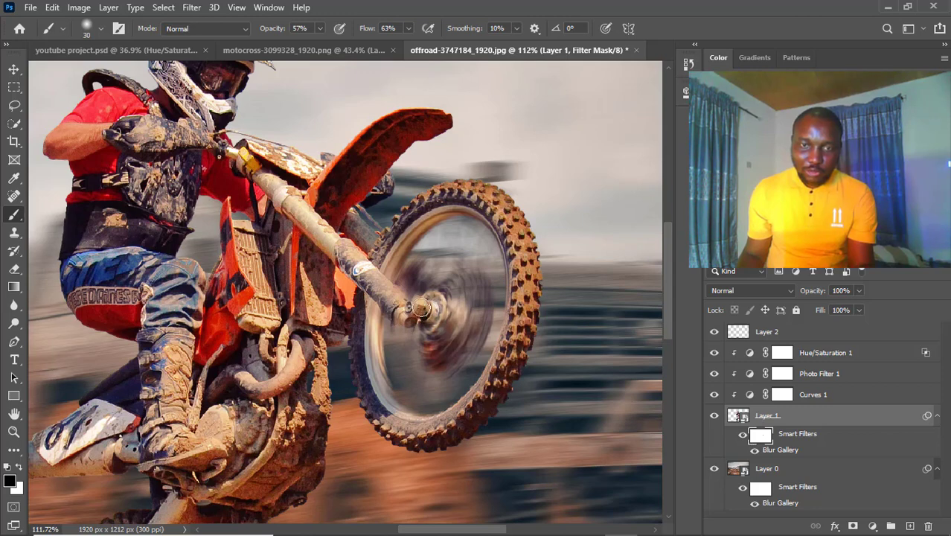
mouse_move(432, 309)
mouse_down()
mouse_move(431, 321)
mouse_move(415, 311)
mouse_move(430, 317)
mouse_up()
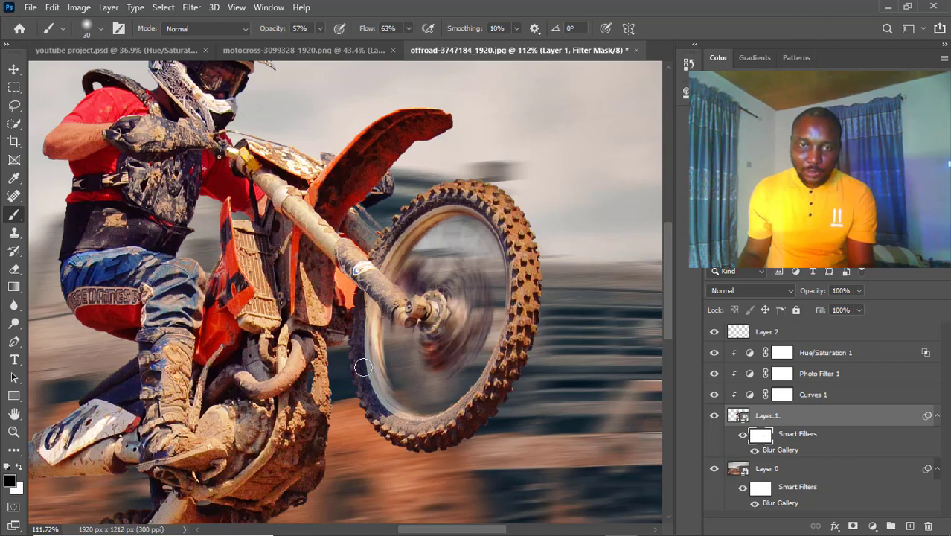
drag(379, 400, 389, 410)
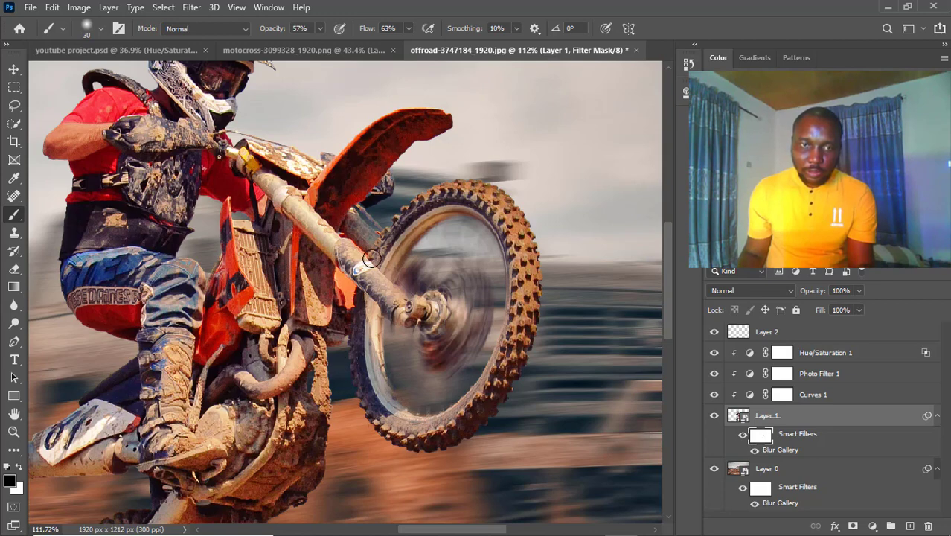
Step: Paint black on the same filter mask over the rear wheel's swingarm, hub and lower rim to remove the spin blur there
scroll(375, 256, down, 1)
scroll(375, 255, down, 6)
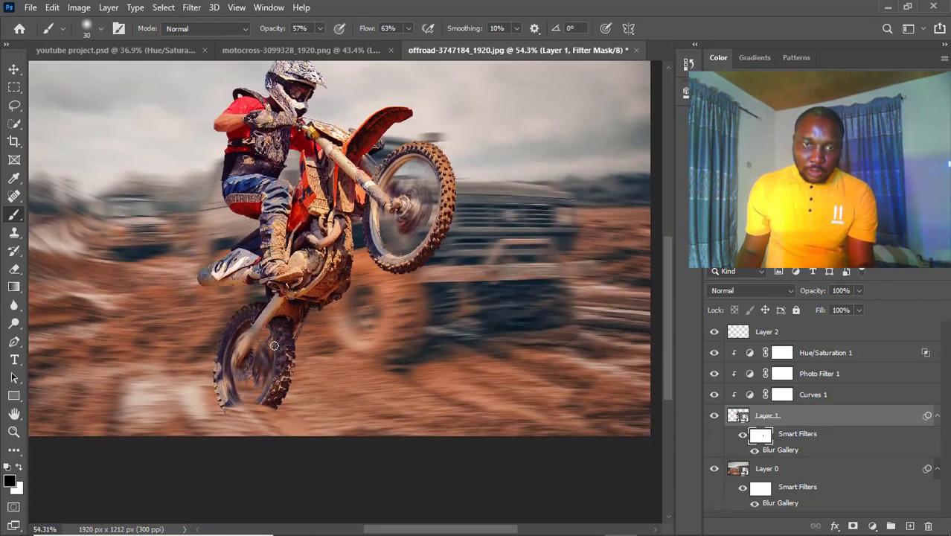
scroll(248, 318, up, 8)
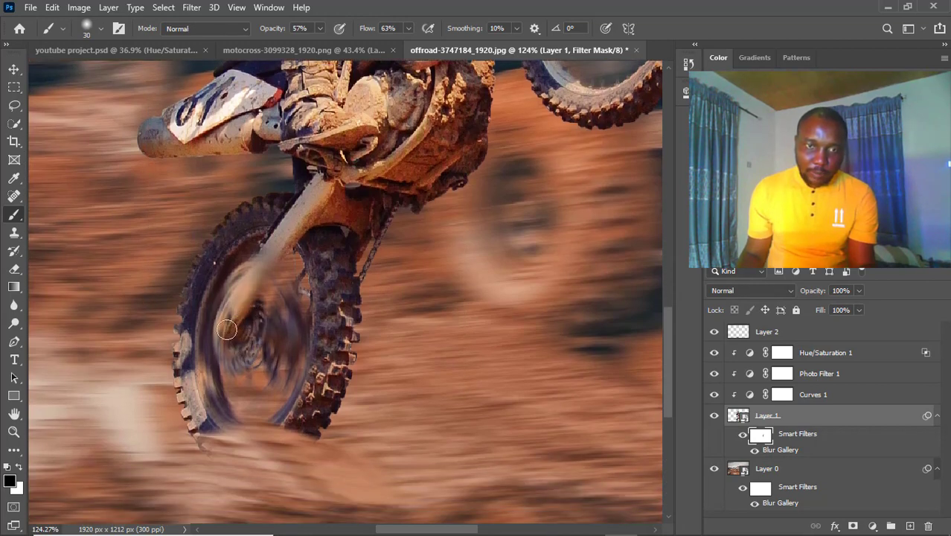
mouse_move(245, 321)
mouse_down()
mouse_move(215, 345)
mouse_move(230, 349)
mouse_move(228, 332)
mouse_move(223, 359)
mouse_move(236, 363)
mouse_move(227, 372)
mouse_move(230, 326)
mouse_move(313, 208)
mouse_move(222, 290)
mouse_move(282, 244)
mouse_move(228, 314)
mouse_move(245, 294)
mouse_move(237, 342)
mouse_move(240, 307)
mouse_move(270, 241)
mouse_move(302, 209)
mouse_up()
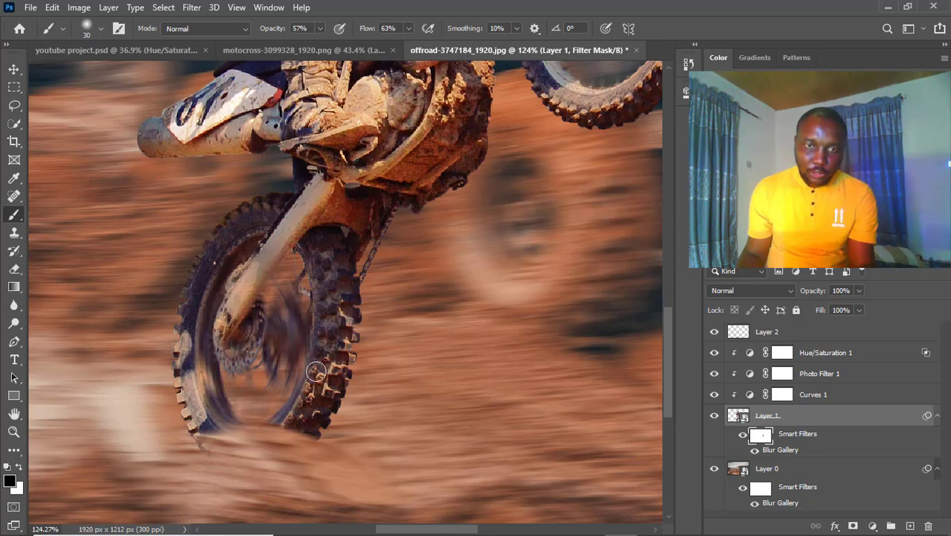
mouse_move(258, 425)
mouse_down()
mouse_move(232, 416)
mouse_move(211, 316)
mouse_move(247, 254)
mouse_move(218, 289)
mouse_move(201, 368)
mouse_move(225, 418)
mouse_move(259, 429)
mouse_move(297, 400)
mouse_move(311, 367)
mouse_up()
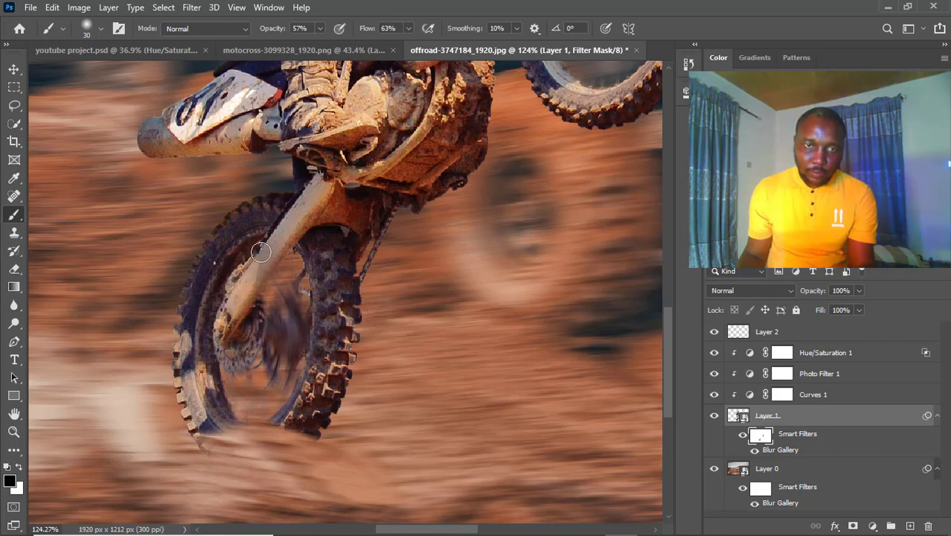
Step: Examine the whole composite at several magnifications, checking the rider and both blurred wheels against the background
scroll(215, 291, down, 3)
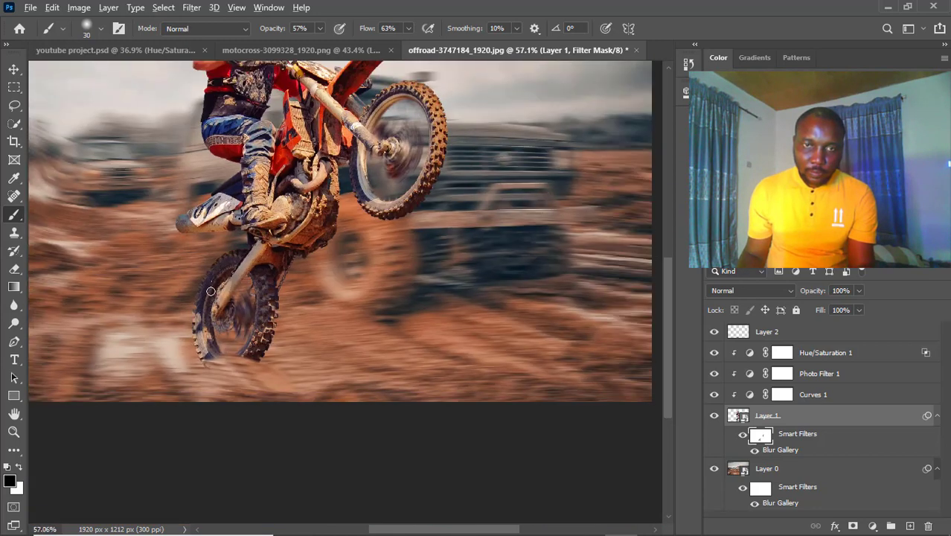
scroll(212, 291, down, 2)
scroll(468, 287, up, 2)
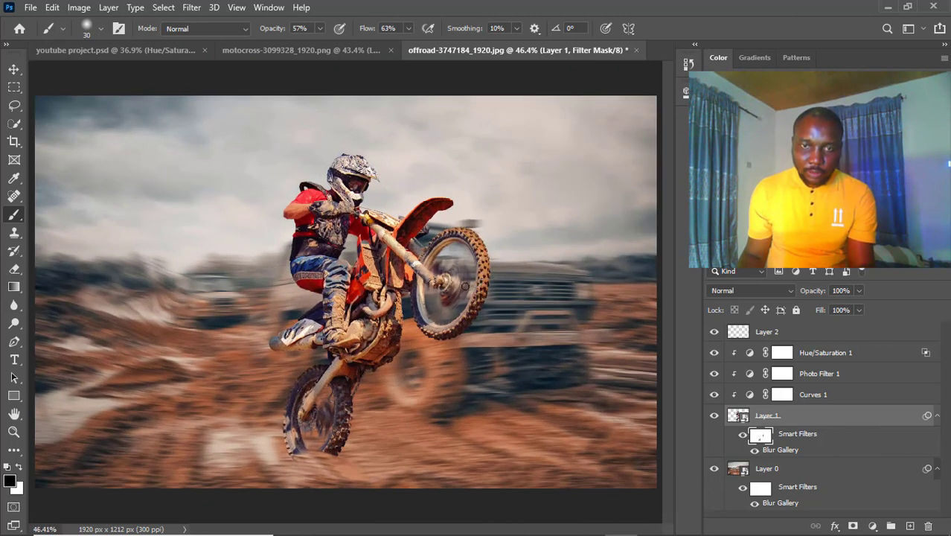
scroll(447, 275, up, 1)
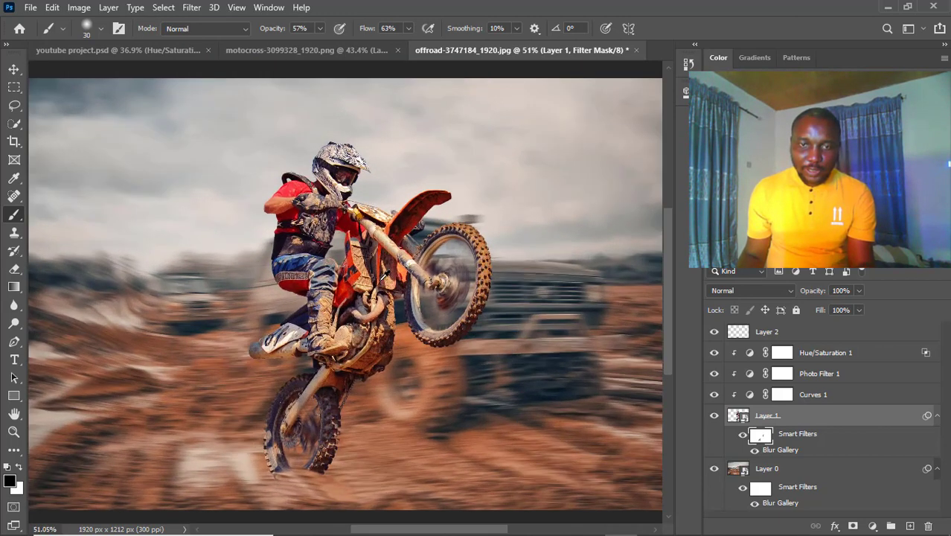
scroll(370, 291, down, 2)
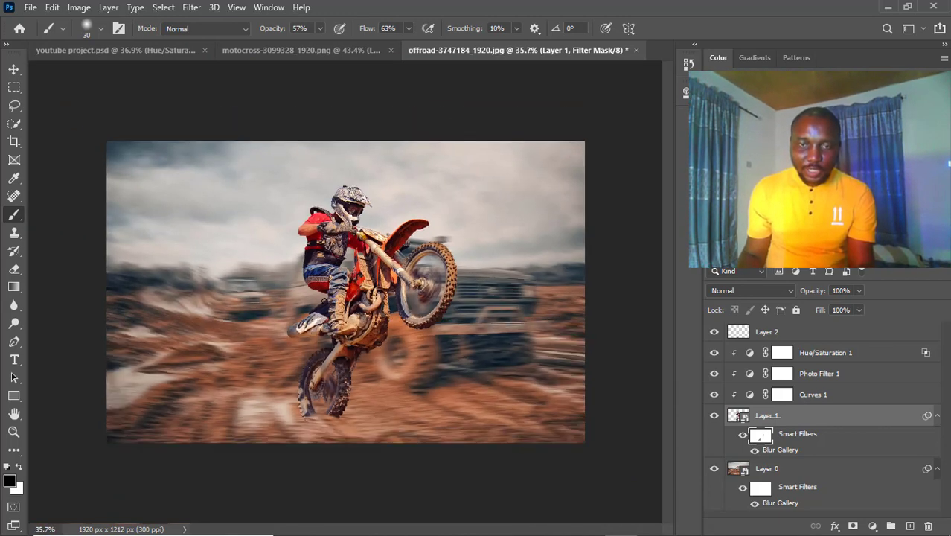
click(14, 68)
scroll(469, 275, down, 1)
scroll(469, 276, up, 2)
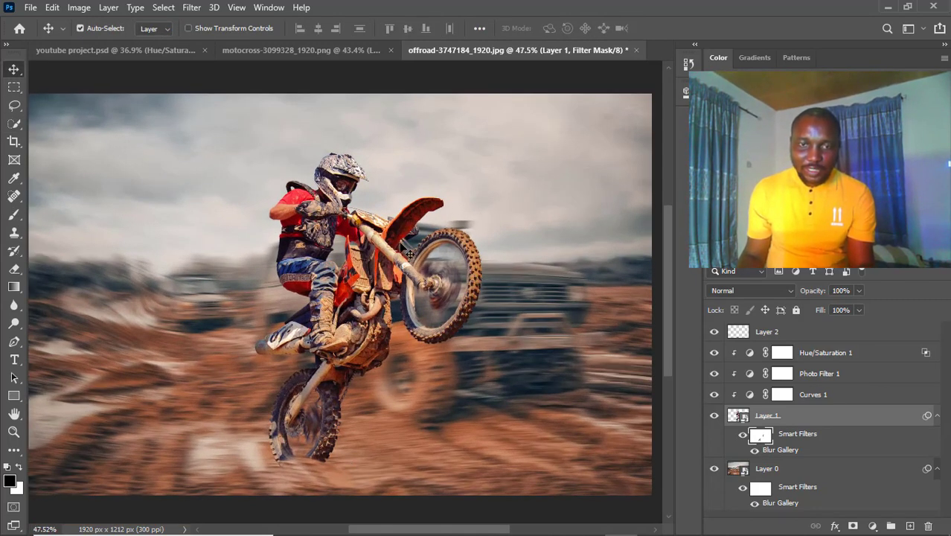
scroll(406, 250, up, 2)
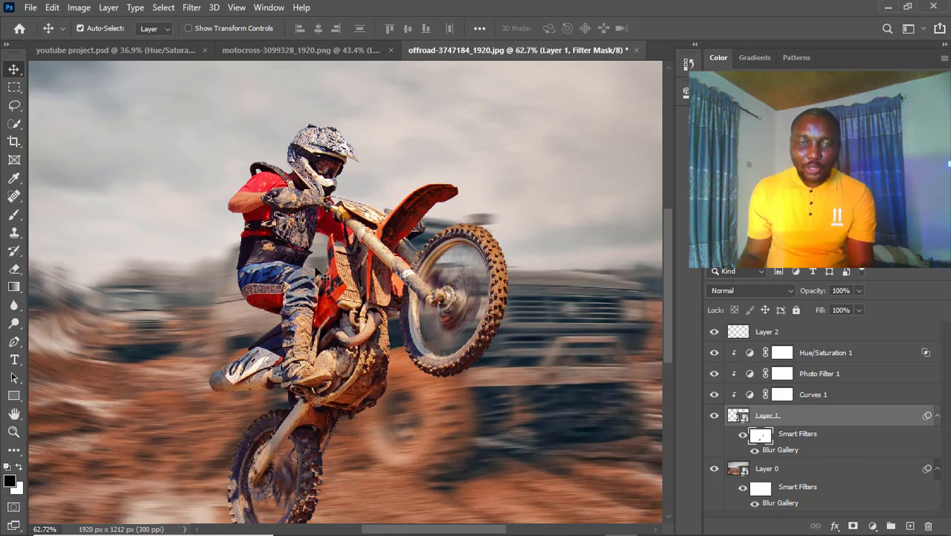
scroll(361, 281, down, 1)
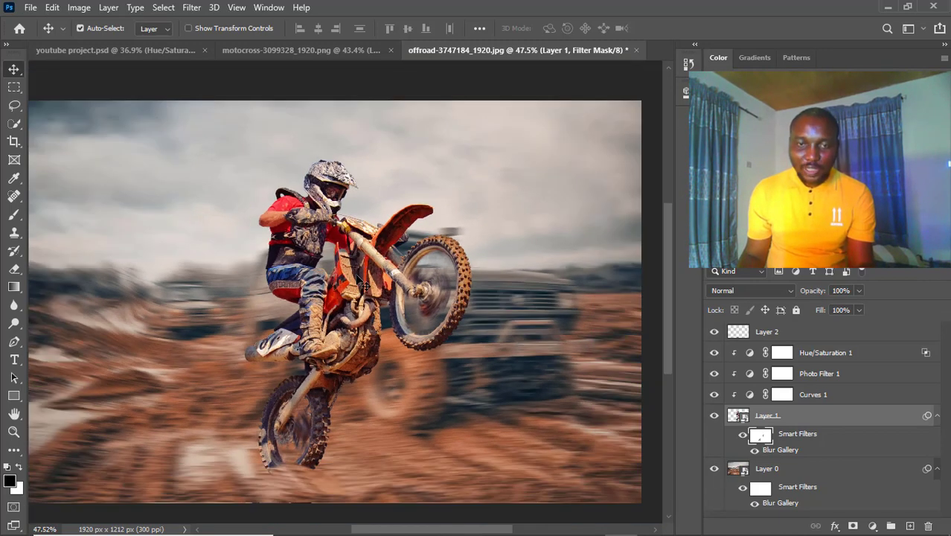
scroll(364, 286, down, 1)
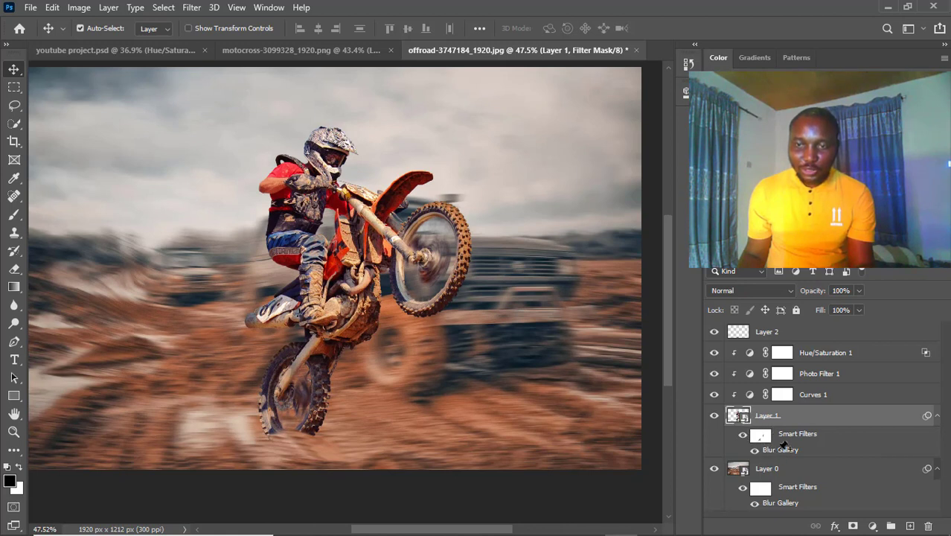
Step: Reopen Layer 1's Blur Gallery filter and shape a path blur curving from the rear wheel up through the bike towards the front wheel
double_click(780, 450)
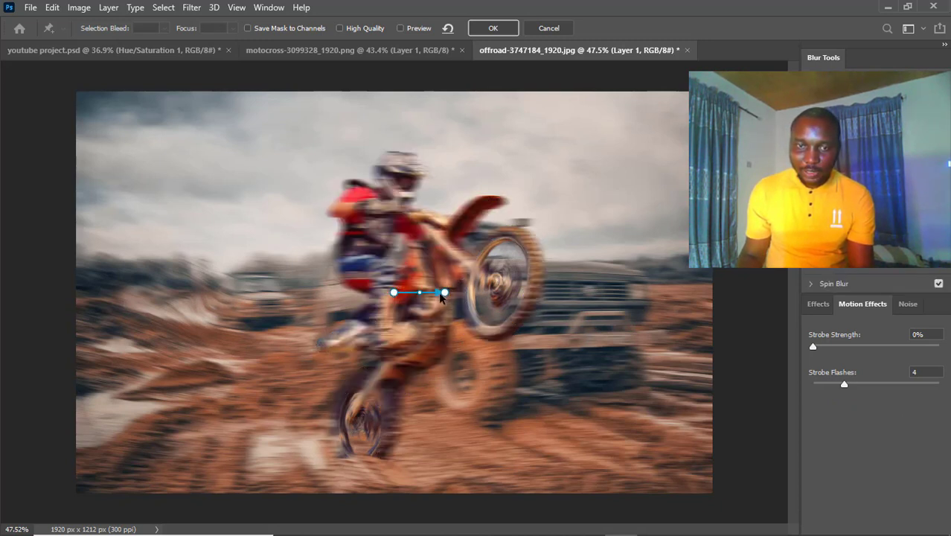
drag(444, 292, 445, 280)
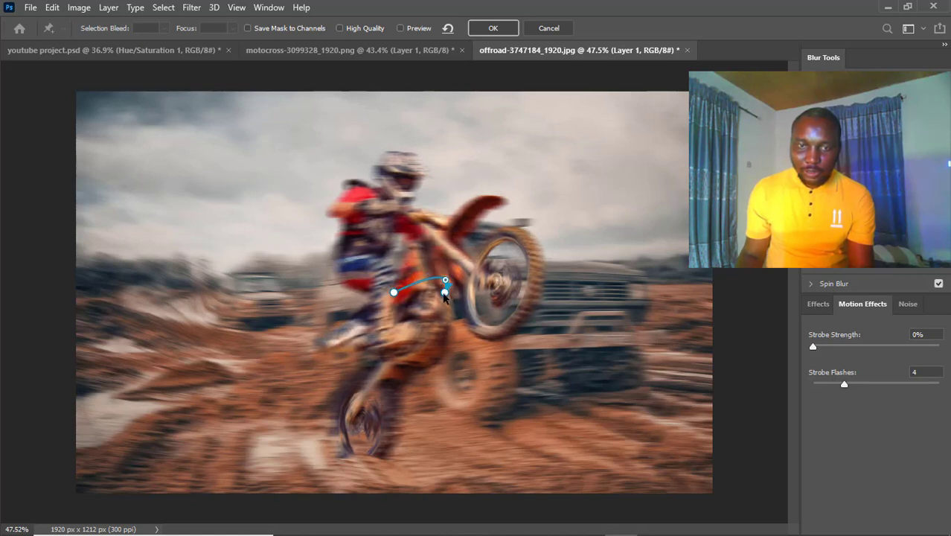
click(494, 237)
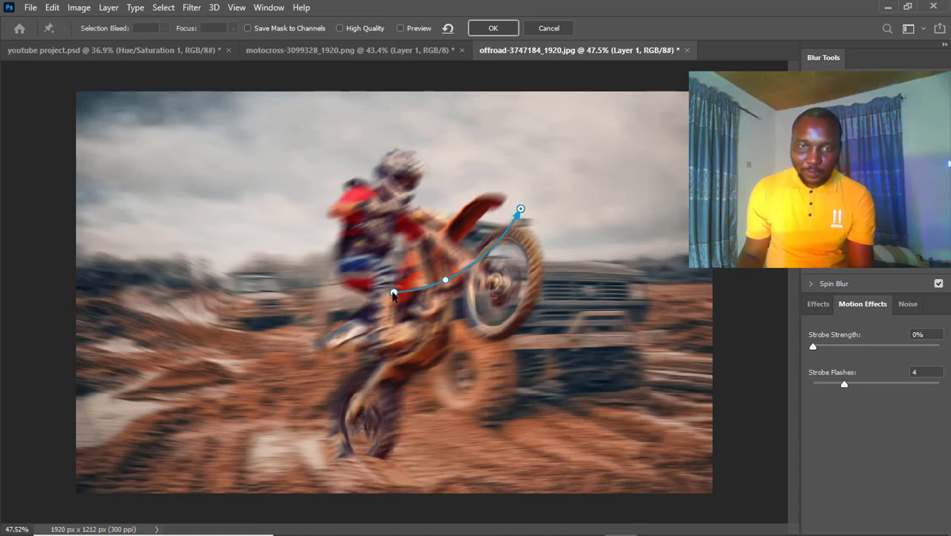
drag(394, 293, 323, 432)
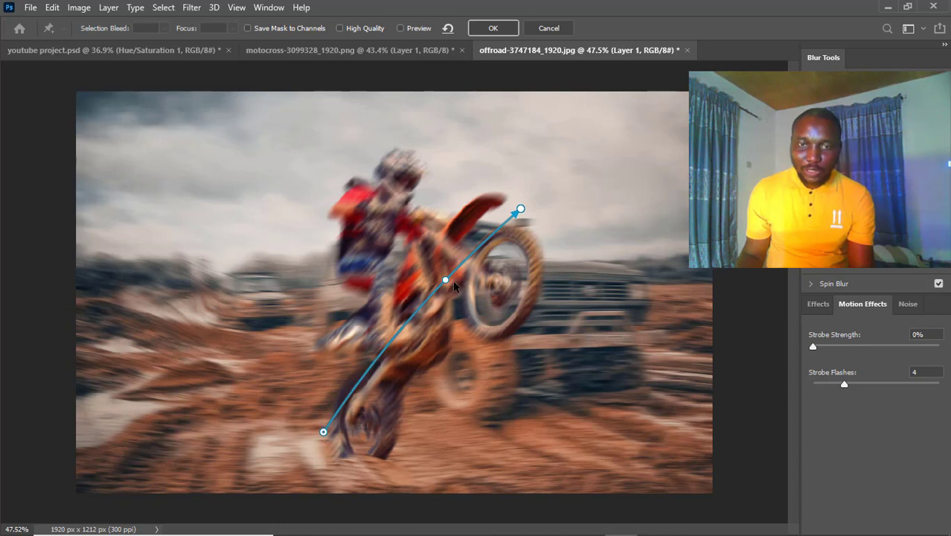
drag(445, 280, 389, 315)
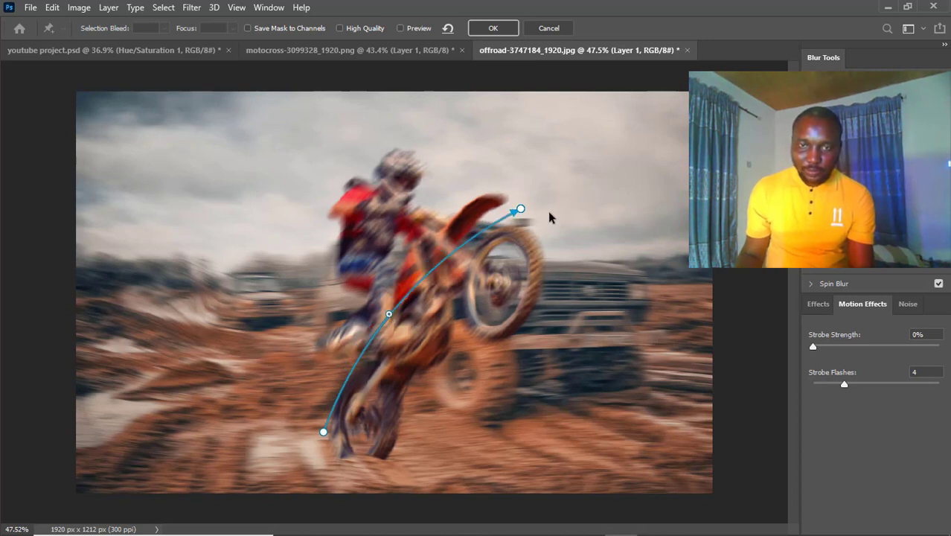
Step: Extend the path blur beyond the front wheel, add a curve point near the front fender, smooth the arc, and apply the filter
drag(521, 208, 574, 186)
click(494, 224)
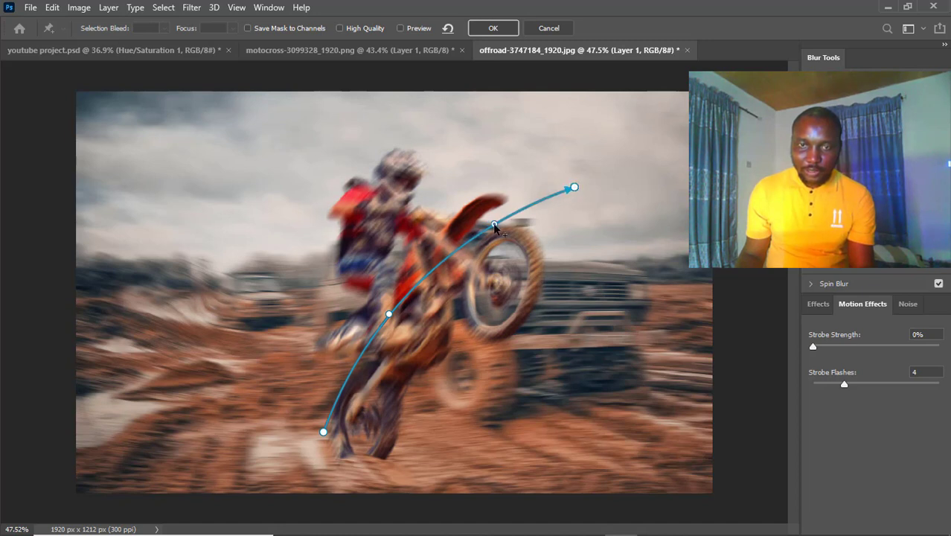
drag(493, 225, 491, 227)
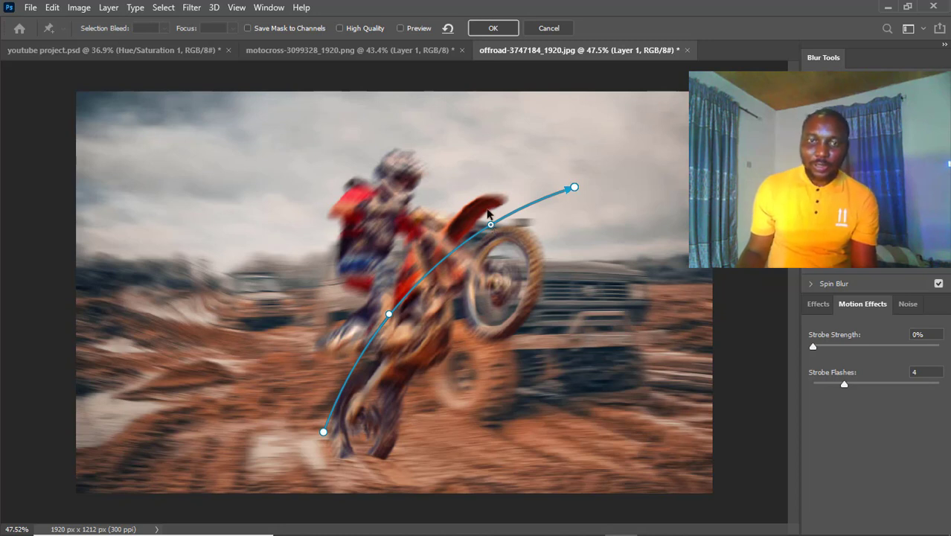
drag(491, 227, 488, 219)
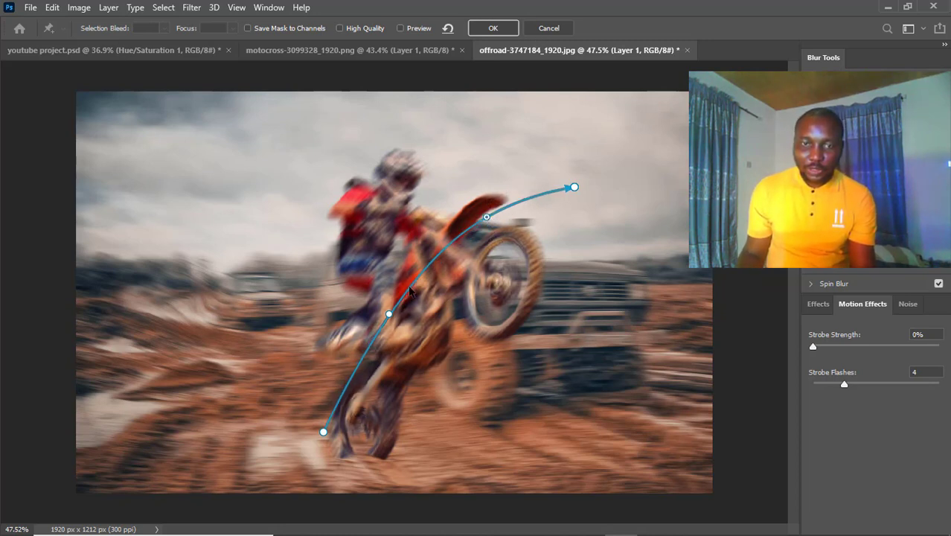
drag(386, 312, 384, 310)
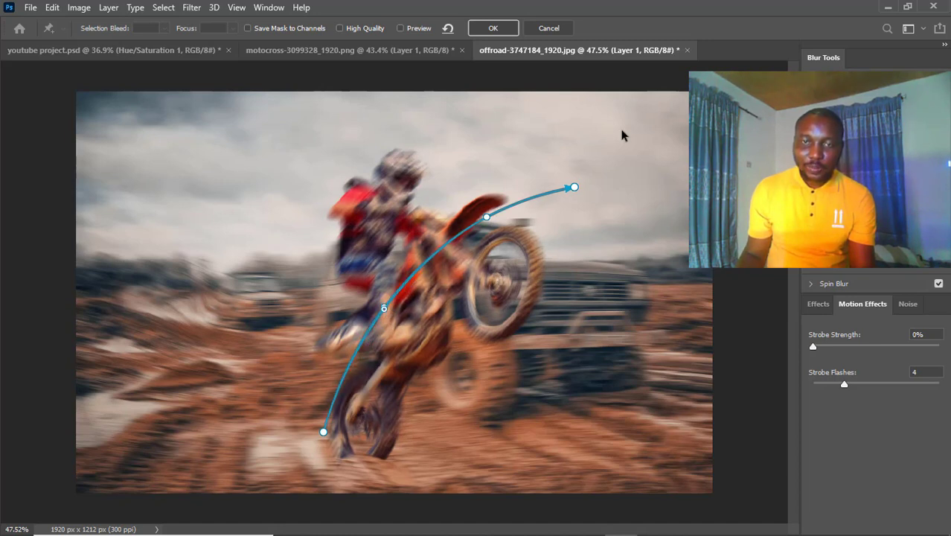
click(508, 31)
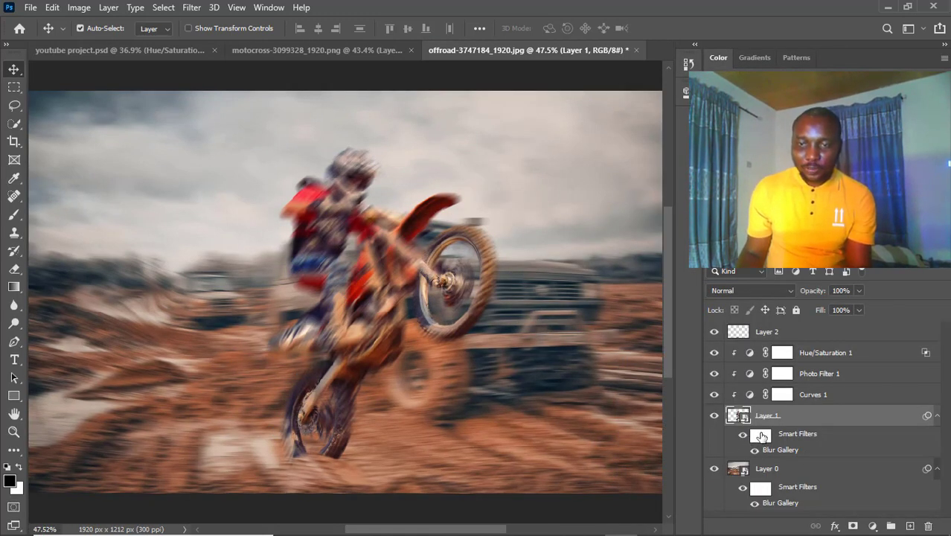
Step: Inspect the blurred rider, reopen Layer 1's Blur Gallery filter with its path blur, and apply the filter again
click(761, 436)
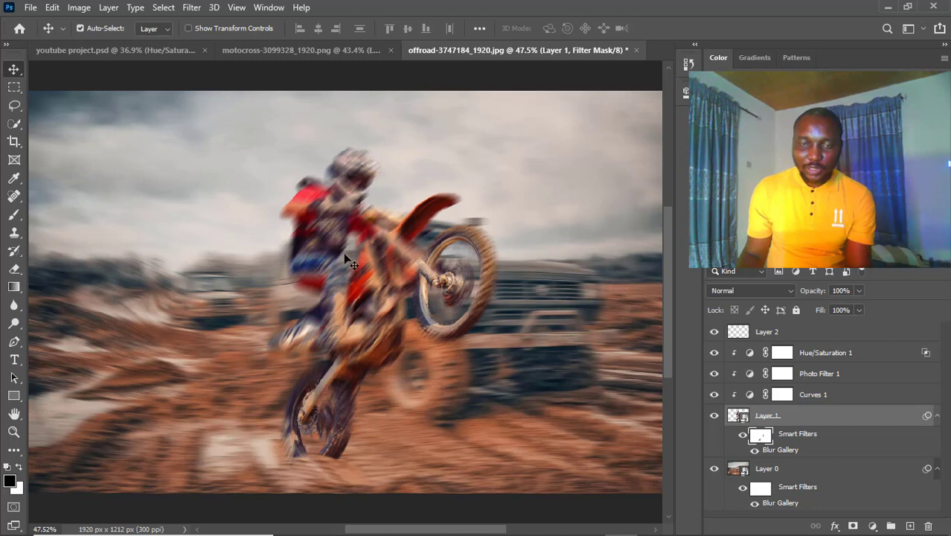
scroll(345, 253, down, 1)
scroll(360, 234, up, 4)
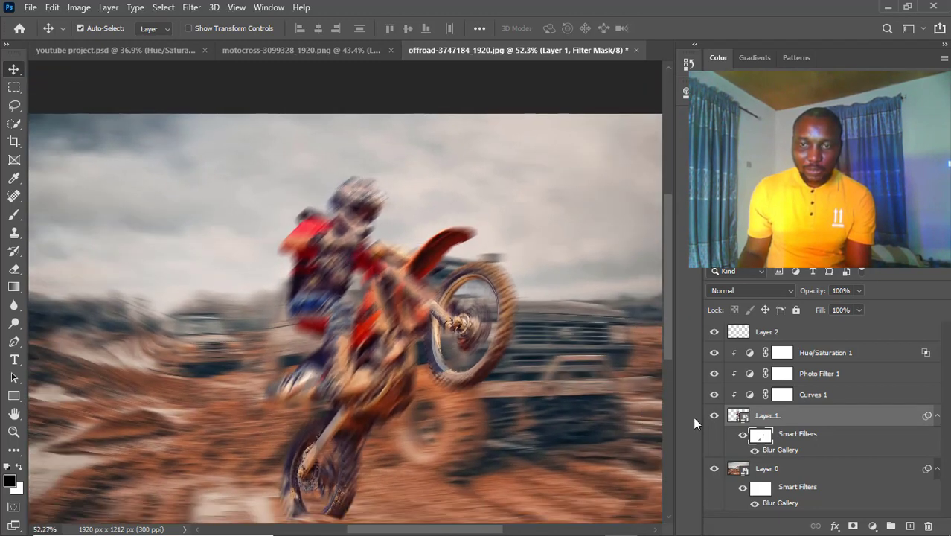
double_click(779, 451)
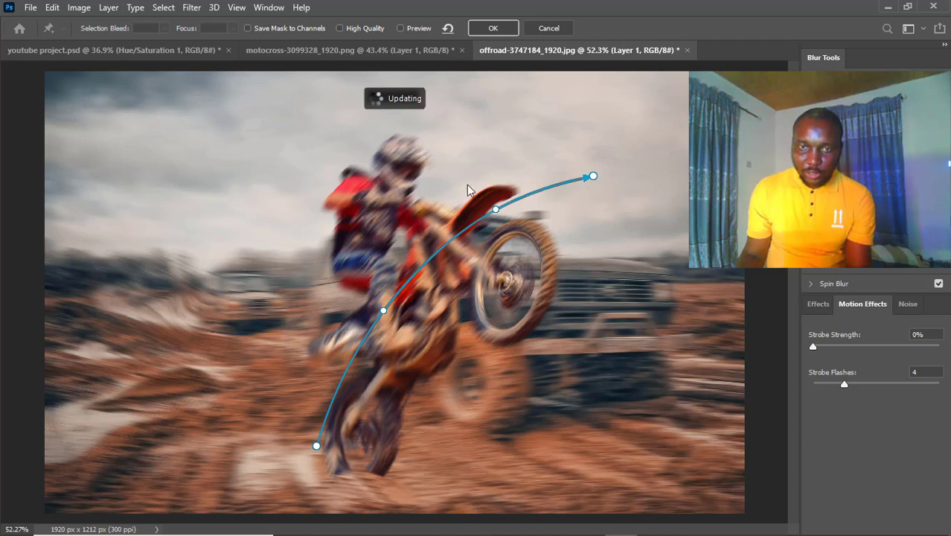
click(493, 29)
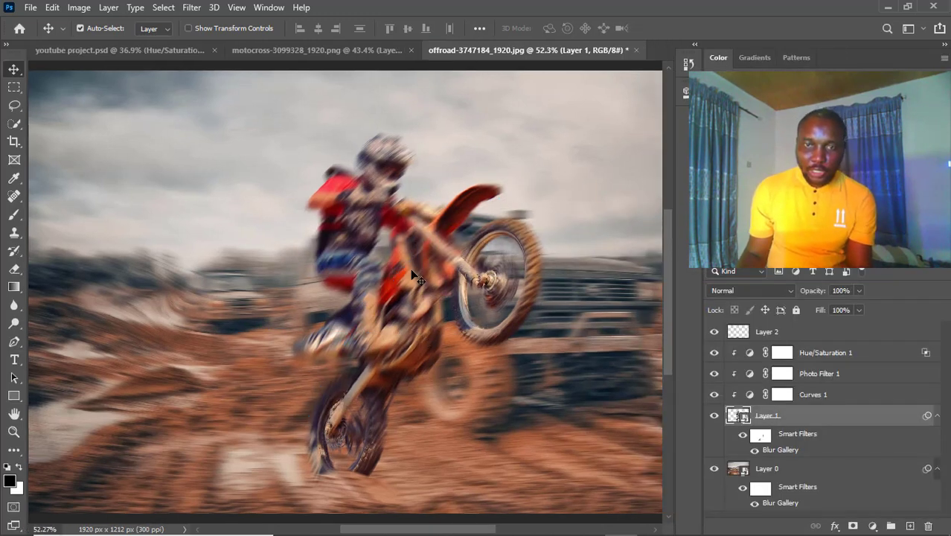
Step: Target Layer 1's smart filter mask and paint black with a 125-pixel brush to remove the blur from the rider's helmet, torso and leg
click(760, 435)
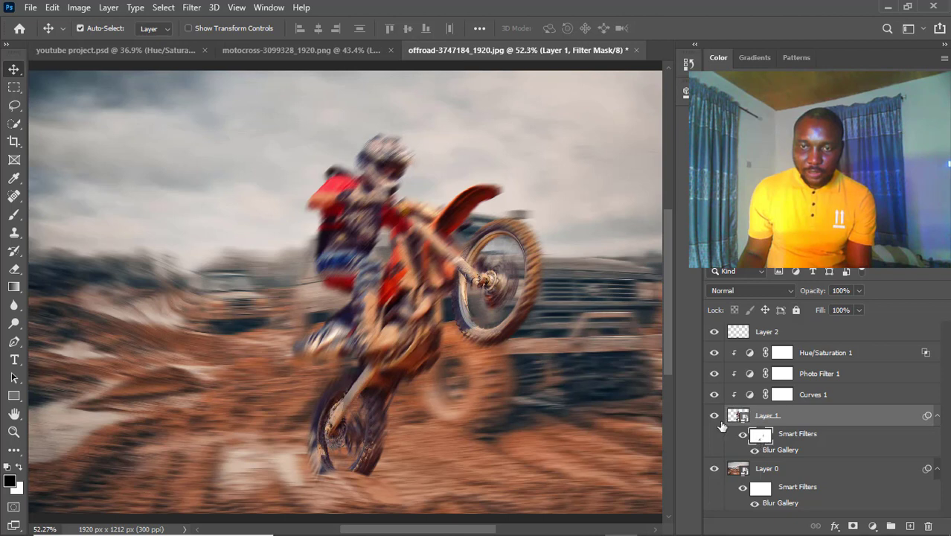
click(14, 215)
key(bracketright)
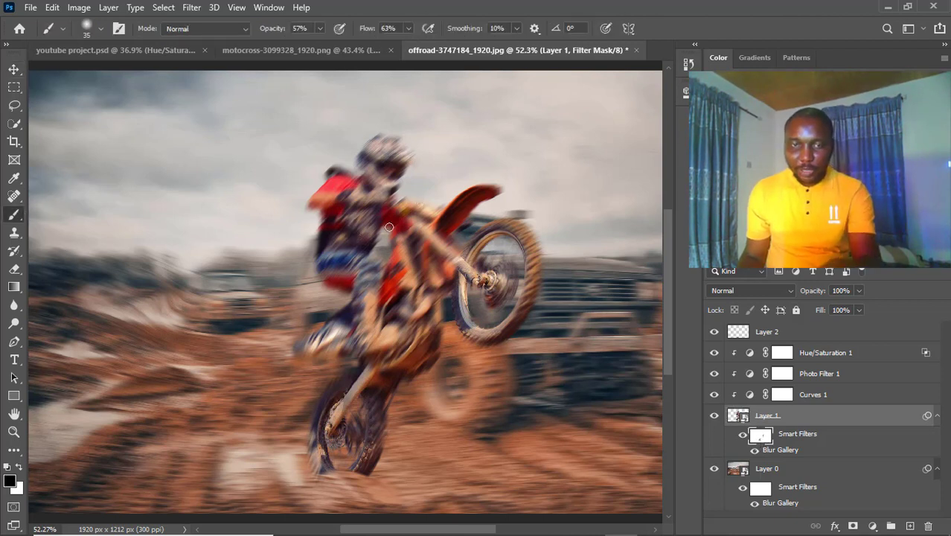
key(bracketright)
key(bracketright)
key(bracketright)
key(bracketright)
mouse_move(375, 206)
mouse_down()
mouse_move(377, 176)
mouse_move(393, 168)
mouse_move(384, 192)
mouse_move(355, 213)
mouse_move(345, 160)
mouse_move(316, 166)
mouse_move(303, 197)
mouse_move(306, 272)
mouse_move(330, 295)
mouse_move(278, 344)
mouse_move(342, 376)
mouse_move(329, 426)
mouse_move(383, 253)
mouse_up()
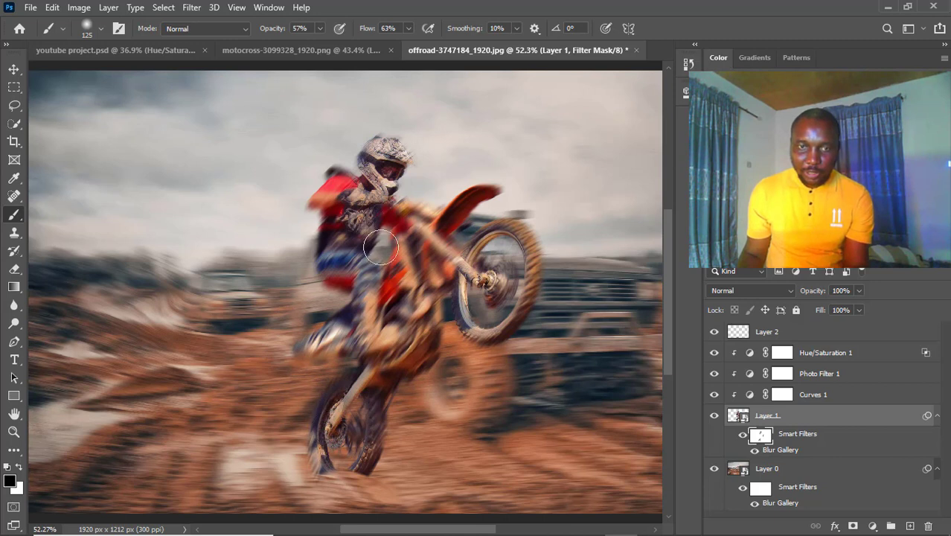
mouse_move(374, 219)
mouse_down()
mouse_move(370, 270)
mouse_move(357, 211)
mouse_move(351, 287)
mouse_move(350, 226)
mouse_move(349, 259)
mouse_move(338, 260)
mouse_move(349, 238)
mouse_move(362, 272)
mouse_move(367, 216)
mouse_move(390, 289)
mouse_move(382, 263)
mouse_move(380, 273)
mouse_move(408, 269)
mouse_move(411, 259)
mouse_move(435, 254)
mouse_move(379, 348)
mouse_move(413, 325)
mouse_move(399, 328)
mouse_move(409, 316)
mouse_move(392, 345)
mouse_move(423, 347)
mouse_move(417, 357)
mouse_move(408, 350)
mouse_move(412, 301)
mouse_move(382, 351)
mouse_move(390, 300)
mouse_move(360, 346)
mouse_move(348, 320)
mouse_move(343, 344)
mouse_up()
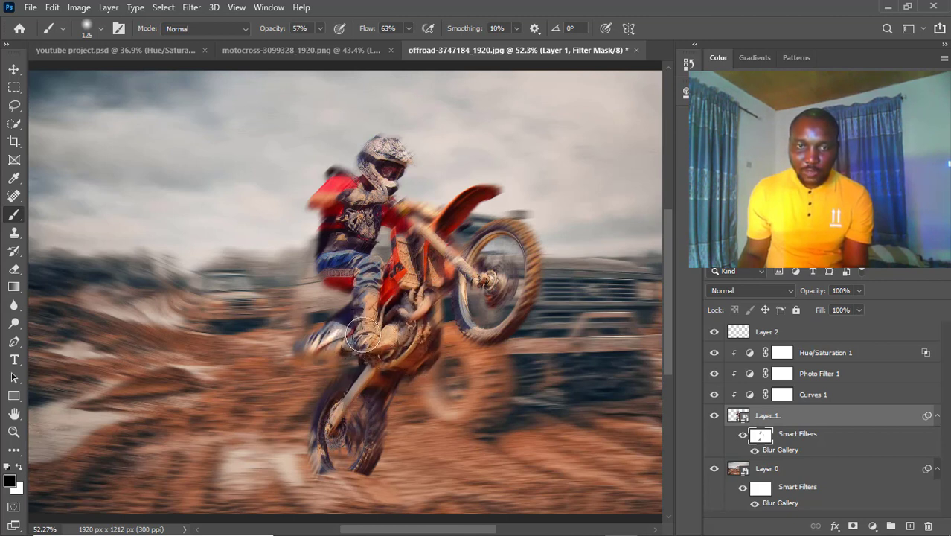
mouse_move(350, 277)
mouse_down()
mouse_move(344, 218)
mouse_move(367, 215)
mouse_move(364, 222)
mouse_move(353, 226)
mouse_move(394, 169)
mouse_up()
Step: Paint black on the filter mask over the handlebars, front fork, engine and rear swingarm to clear the blur from the bike's body
scroll(396, 169, down, 2)
scroll(395, 298, up, 3)
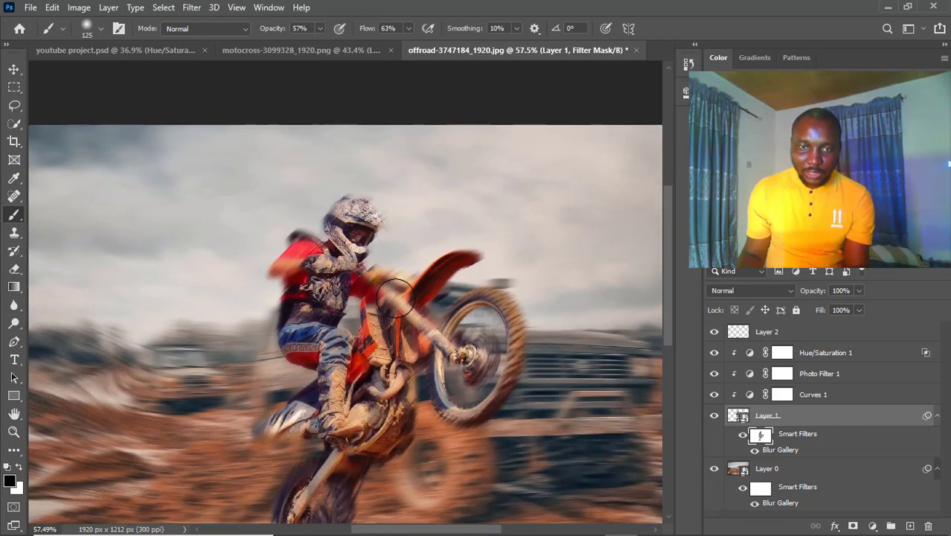
mouse_move(395, 298)
mouse_down()
mouse_move(369, 288)
mouse_move(395, 290)
mouse_move(382, 287)
mouse_move(369, 318)
mouse_move(341, 387)
mouse_up()
scroll(320, 376, down, 3)
mouse_move(298, 365)
mouse_down()
mouse_move(350, 320)
mouse_move(316, 406)
mouse_move(304, 403)
mouse_up()
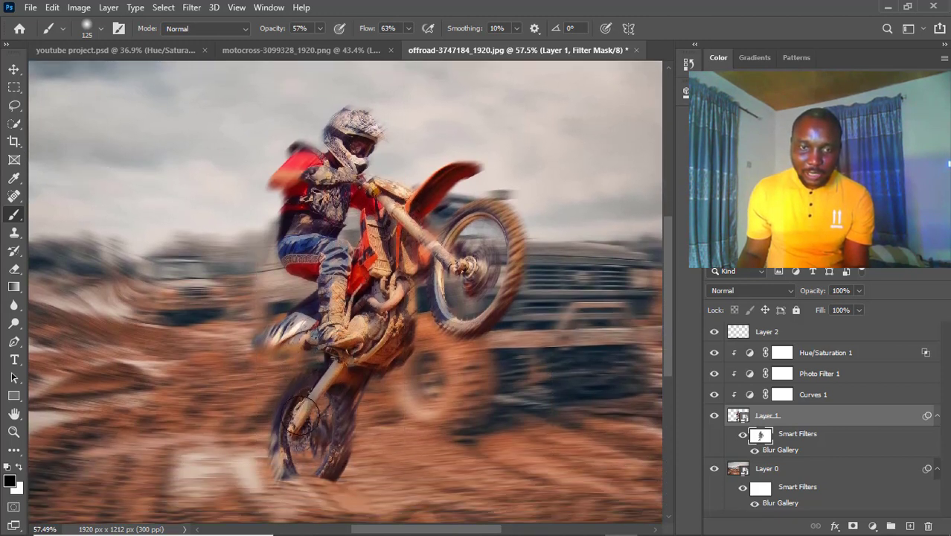
mouse_move(299, 440)
mouse_down()
mouse_move(335, 372)
mouse_move(349, 373)
mouse_up()
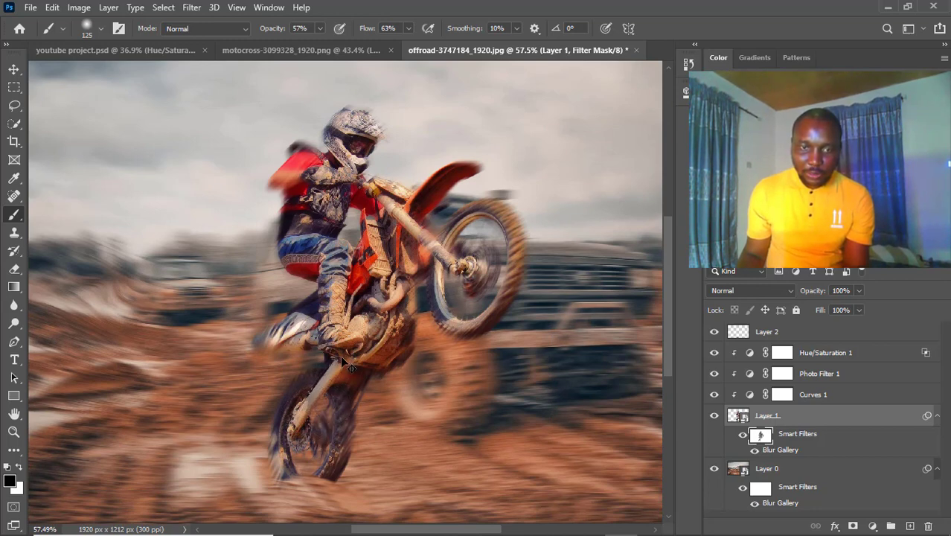
mouse_move(366, 341)
mouse_down()
mouse_move(389, 327)
mouse_move(382, 344)
mouse_move(410, 247)
mouse_move(394, 288)
mouse_move(428, 237)
mouse_move(423, 203)
mouse_move(483, 169)
mouse_move(464, 177)
mouse_move(447, 248)
mouse_move(467, 244)
mouse_move(453, 226)
mouse_move(426, 239)
mouse_move(420, 251)
mouse_move(444, 237)
mouse_move(420, 256)
mouse_move(422, 248)
mouse_move(407, 254)
mouse_move(408, 266)
mouse_move(311, 294)
mouse_move(465, 337)
mouse_move(391, 335)
mouse_move(337, 358)
mouse_up()
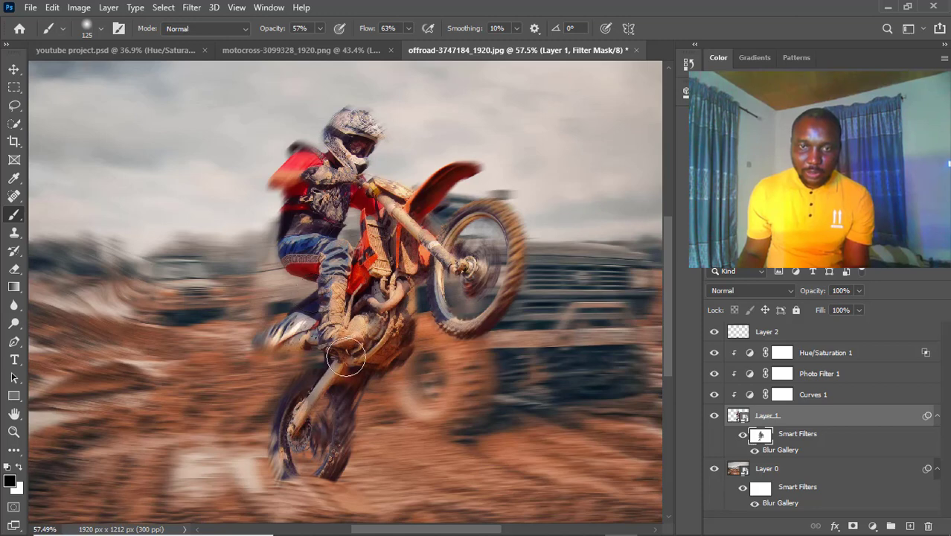
scroll(445, 244, down, 3)
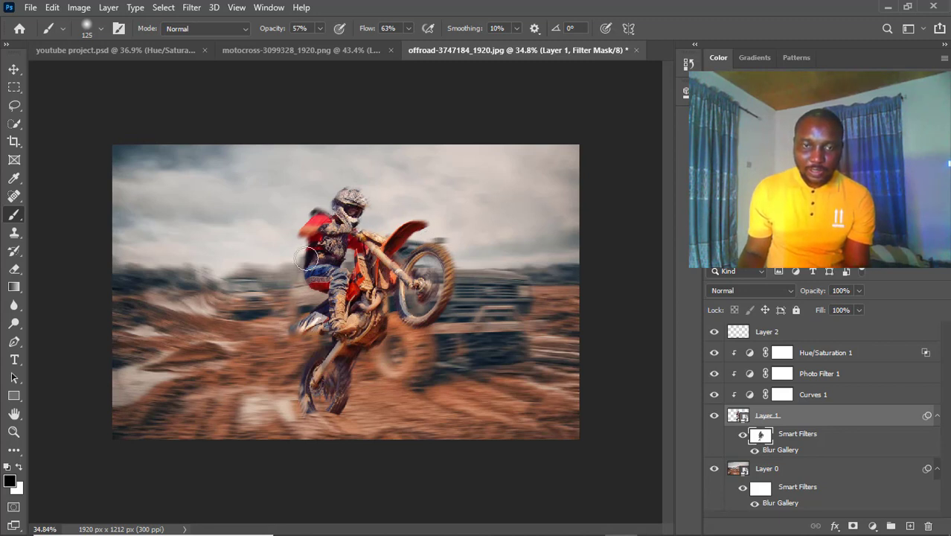
scroll(311, 264, up, 2)
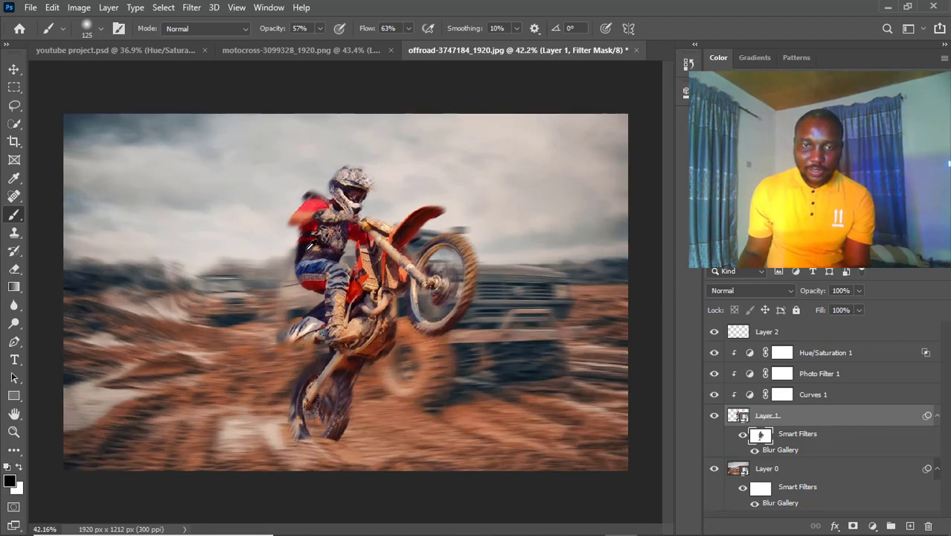
click(12, 69)
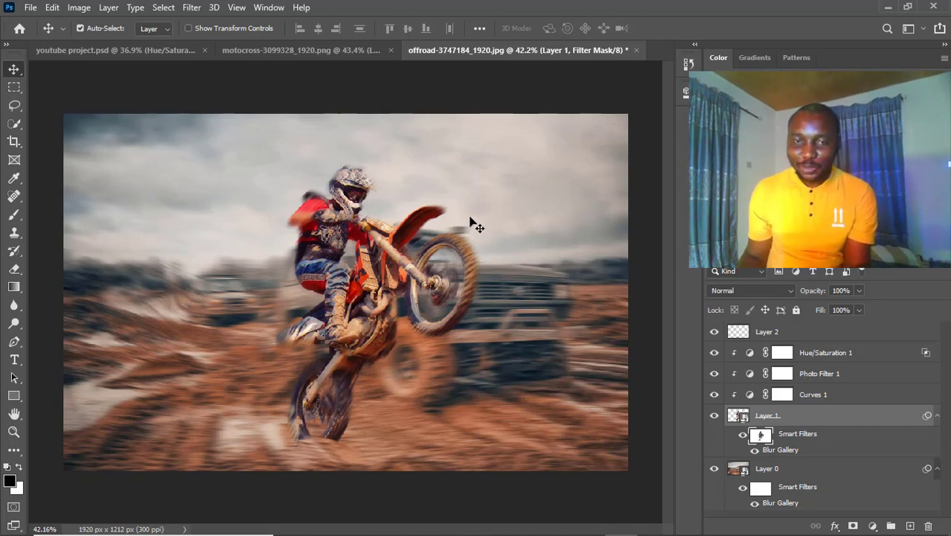
click(191, 7)
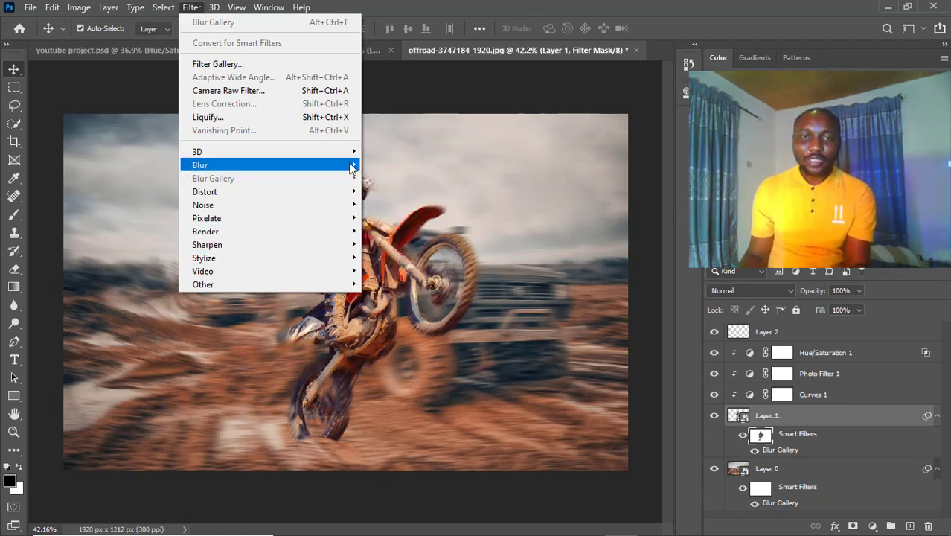
click(536, 3)
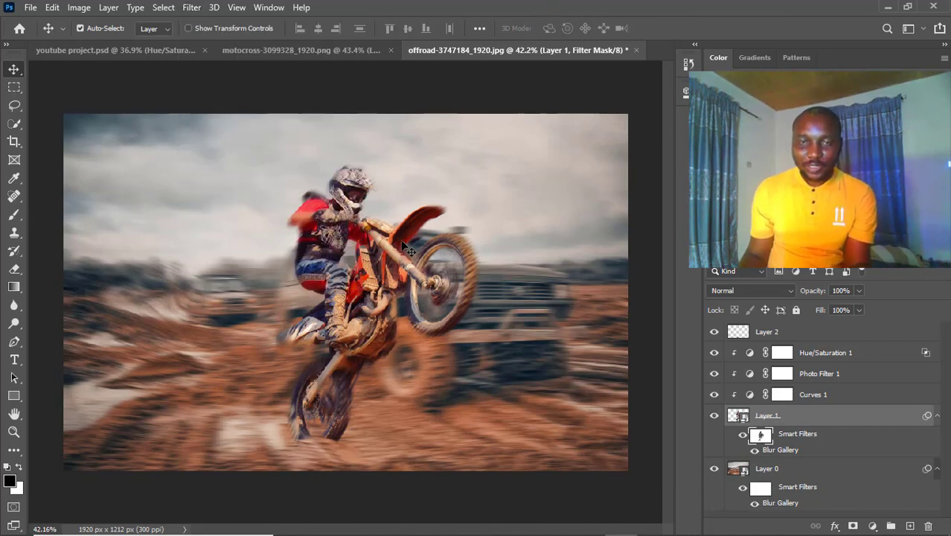